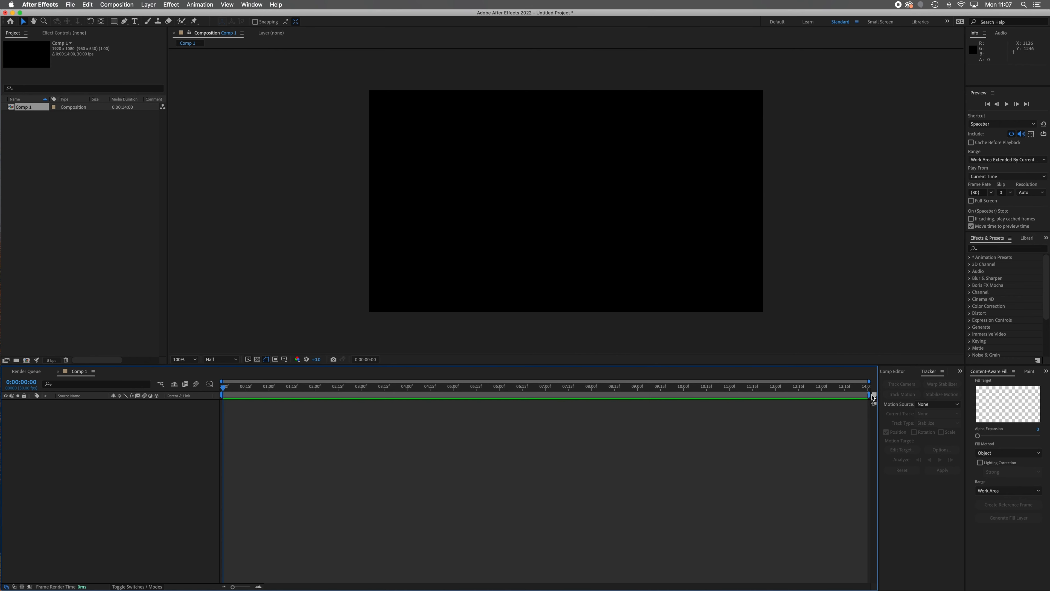
- Shorten the composition's work area so that it ends at 6 seconds
drag(873, 396, 502, 399)
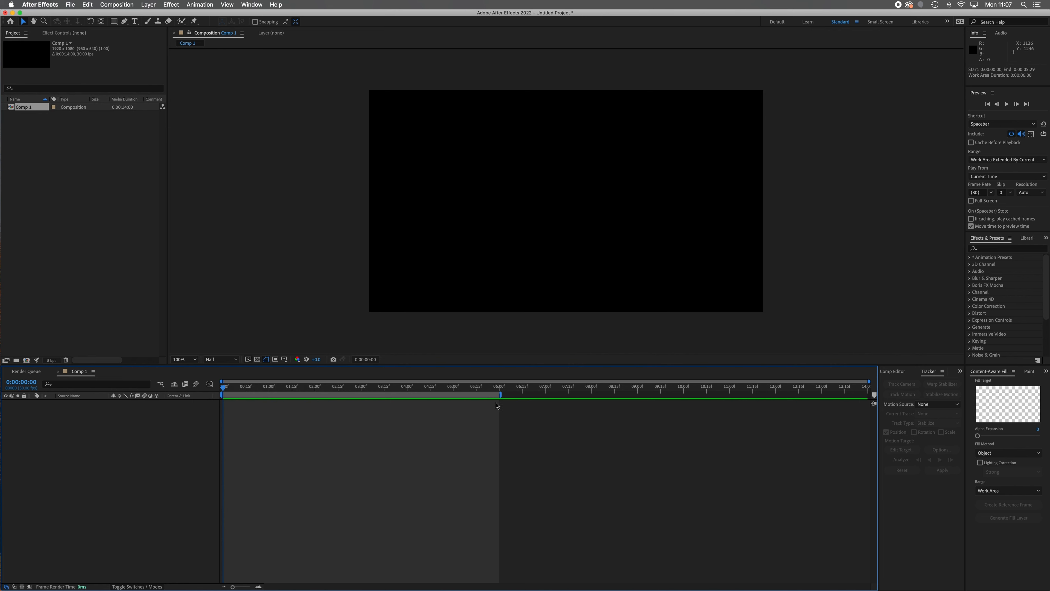
click(185, 384)
- Create a 1920 × 1080 px solid layer in mid gray, colour 929292
click(148, 4)
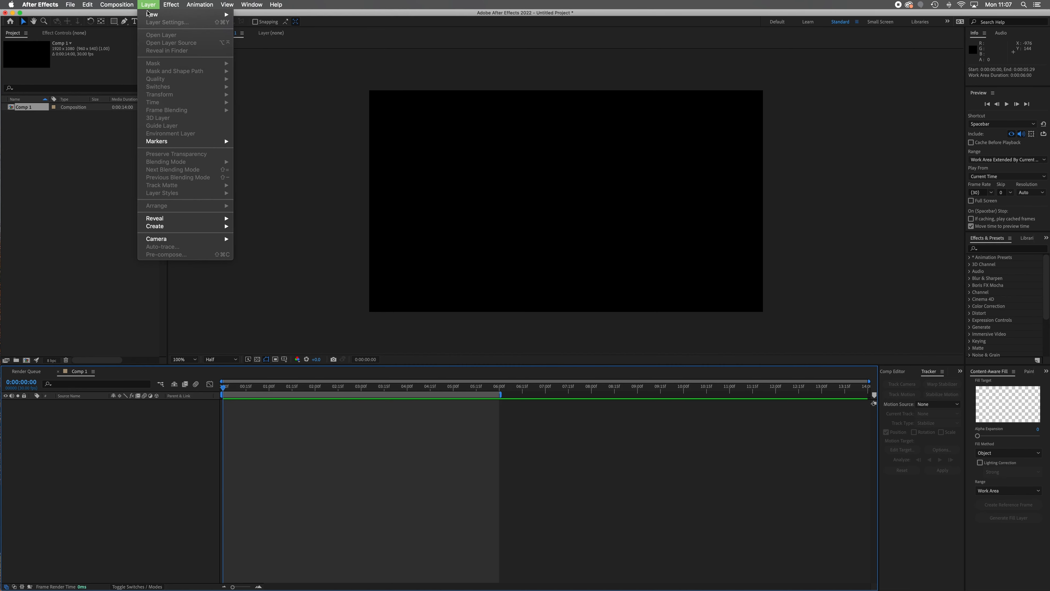
mouse_move(150, 14)
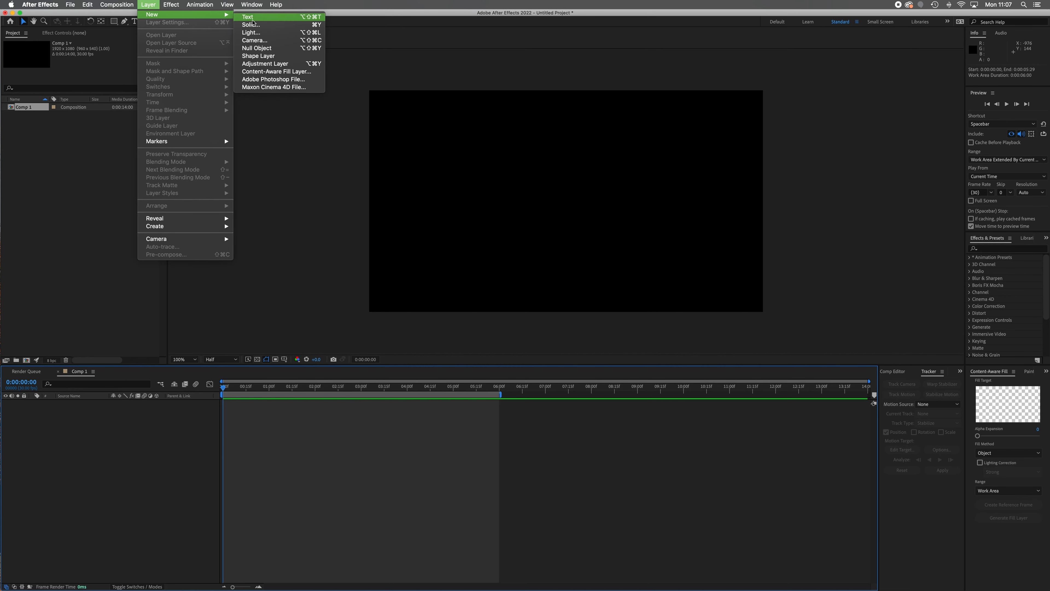
click(271, 26)
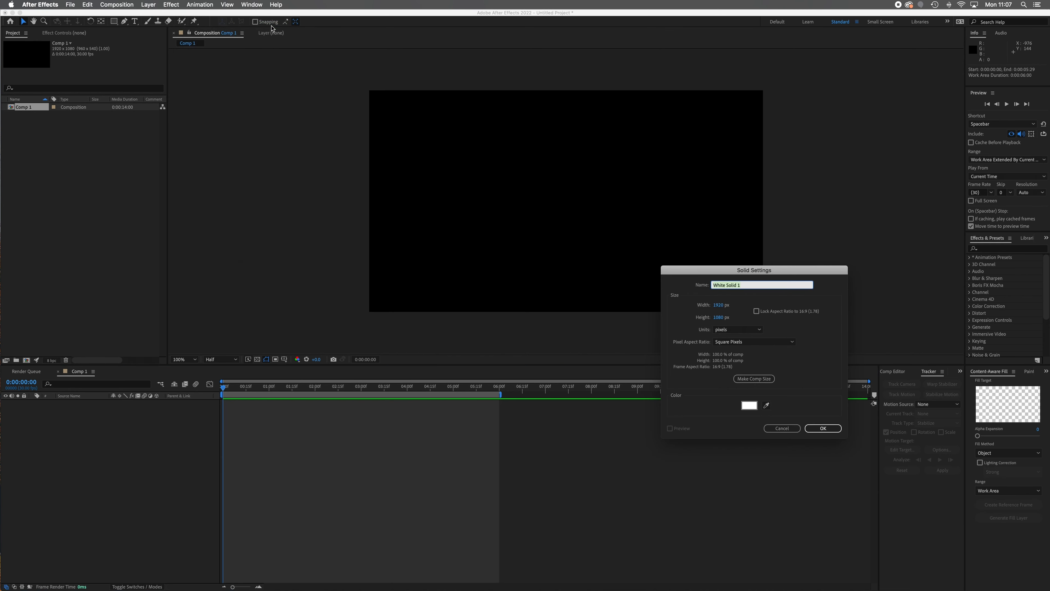
click(749, 406)
drag(460, 298, 403, 296)
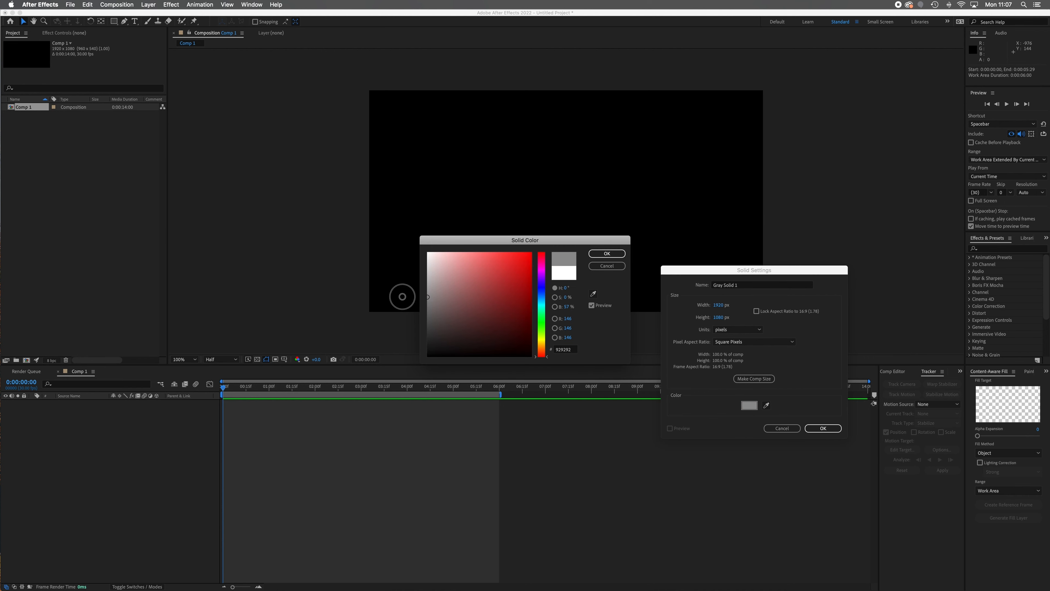
click(611, 255)
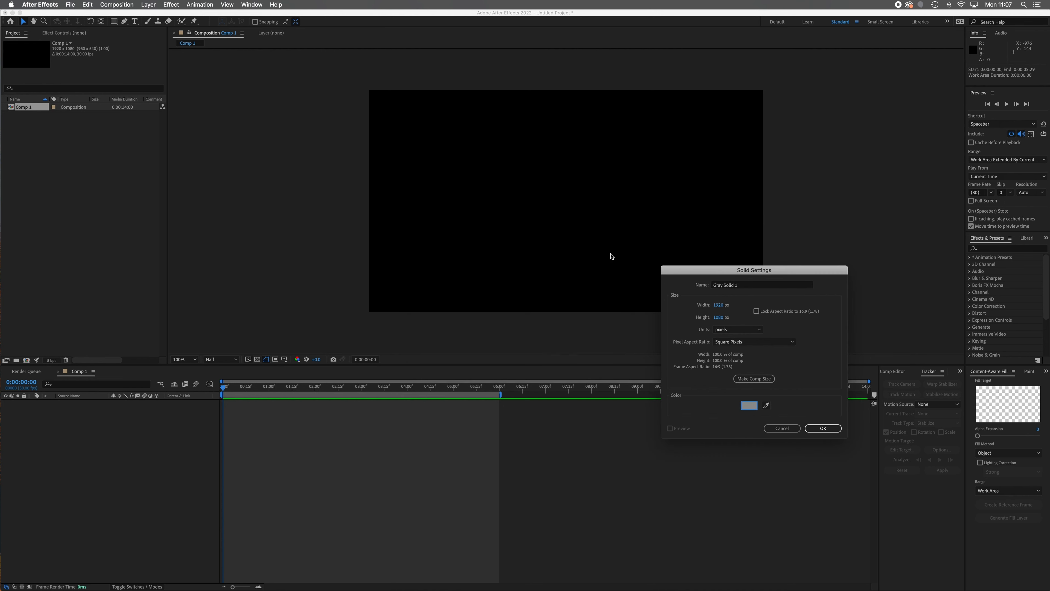
click(823, 428)
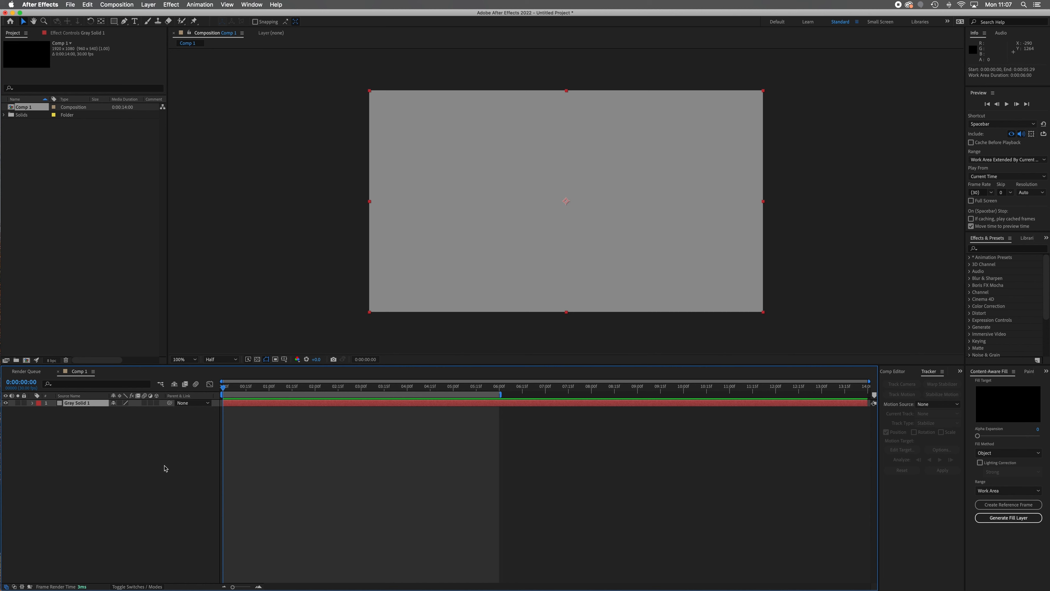
- Turn the gray solid into a flat 3D ground plane with 270° X orientation, lowered to about Y 994
click(156, 403)
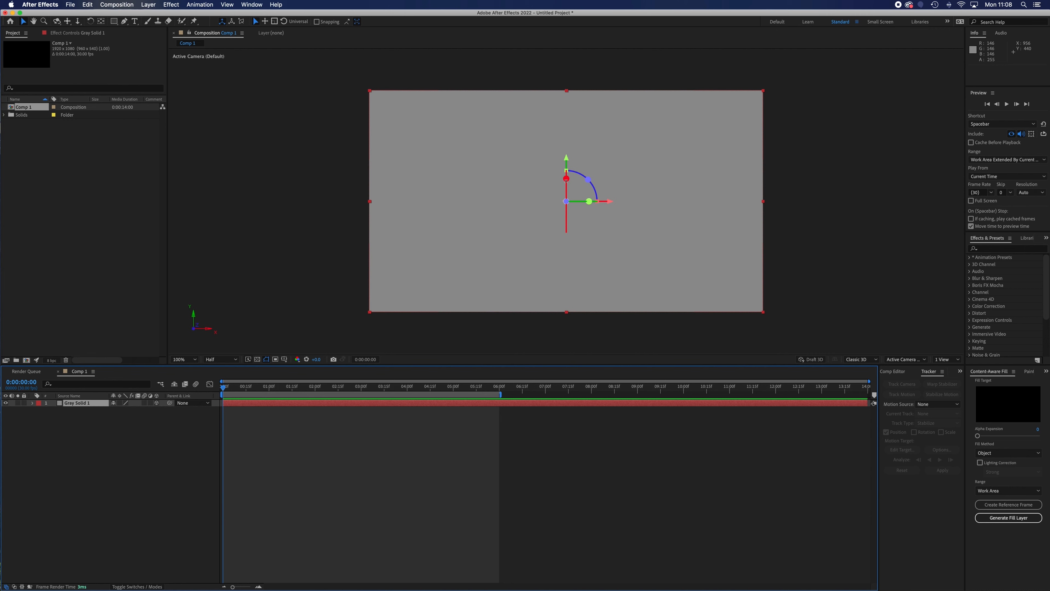
drag(566, 179, 567, 155)
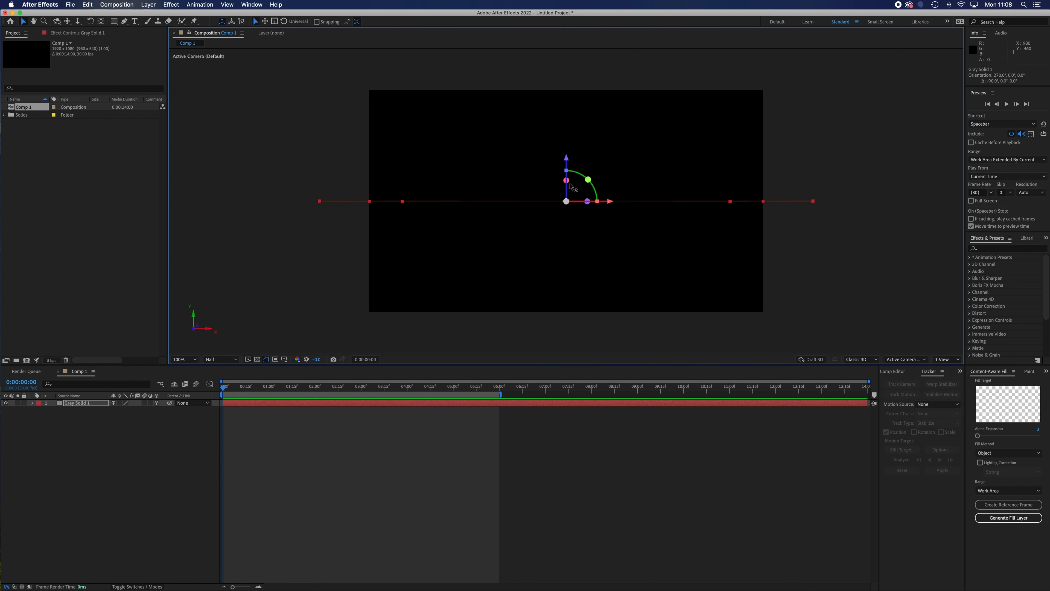
drag(567, 160, 567, 254)
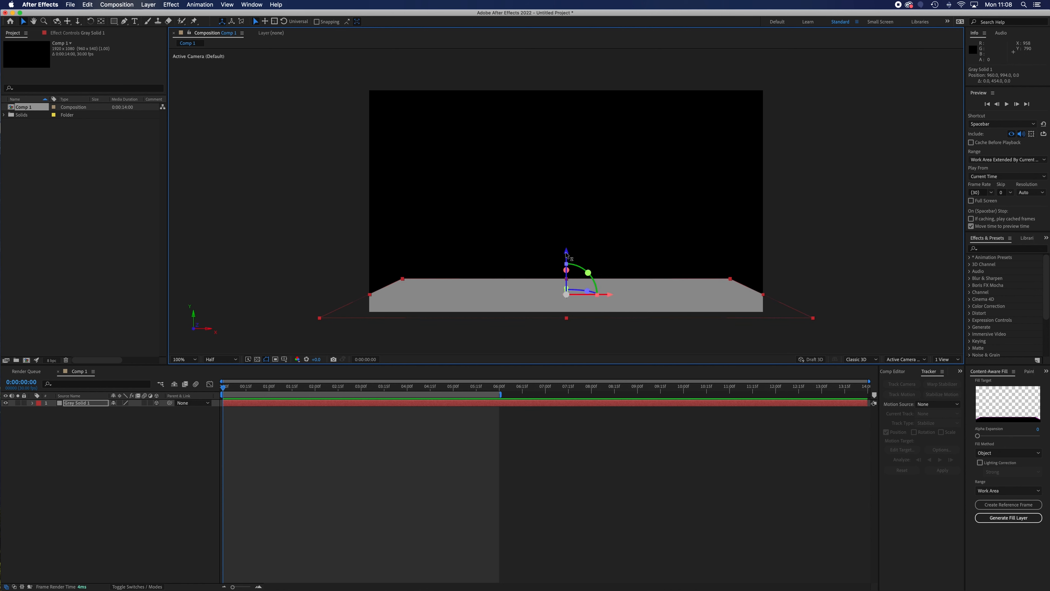
- Add a one-node 35 mm camera with depth of field enabled and place it below the gray solid in the layer order
click(151, 5)
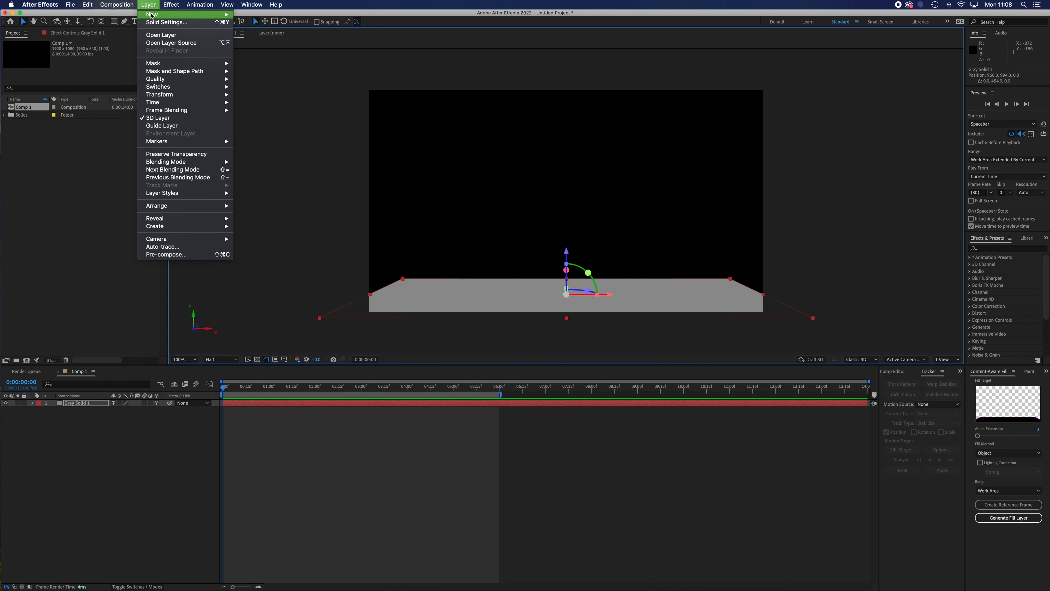
mouse_move(152, 15)
click(256, 38)
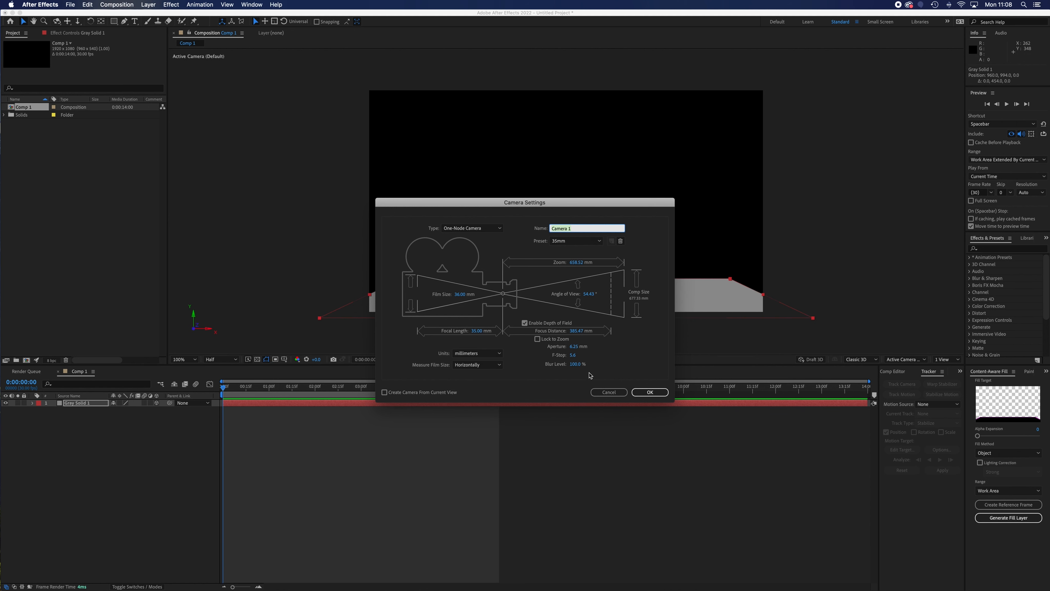
click(651, 392)
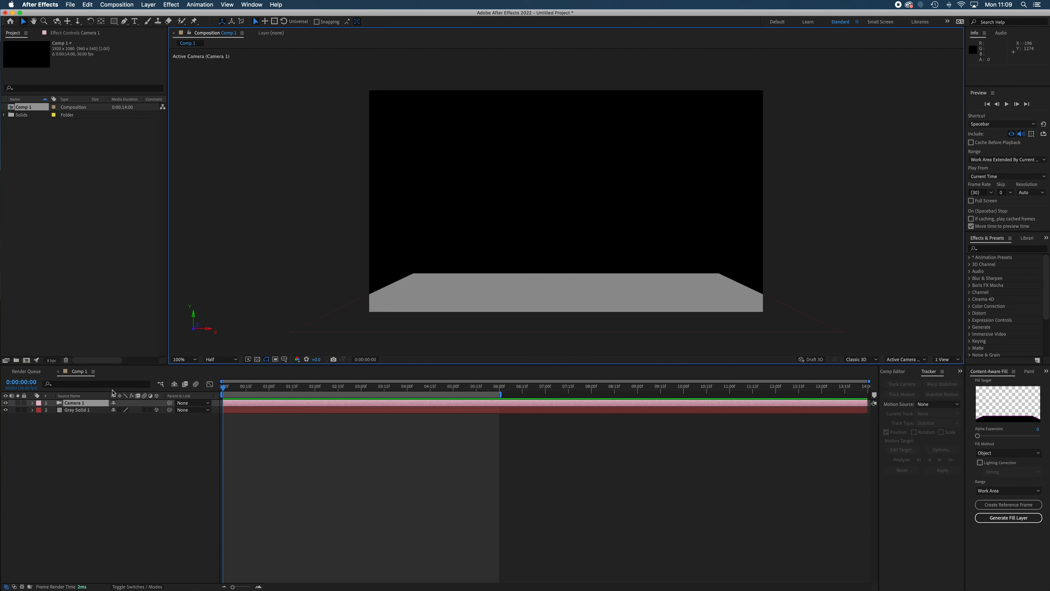
drag(83, 402, 87, 418)
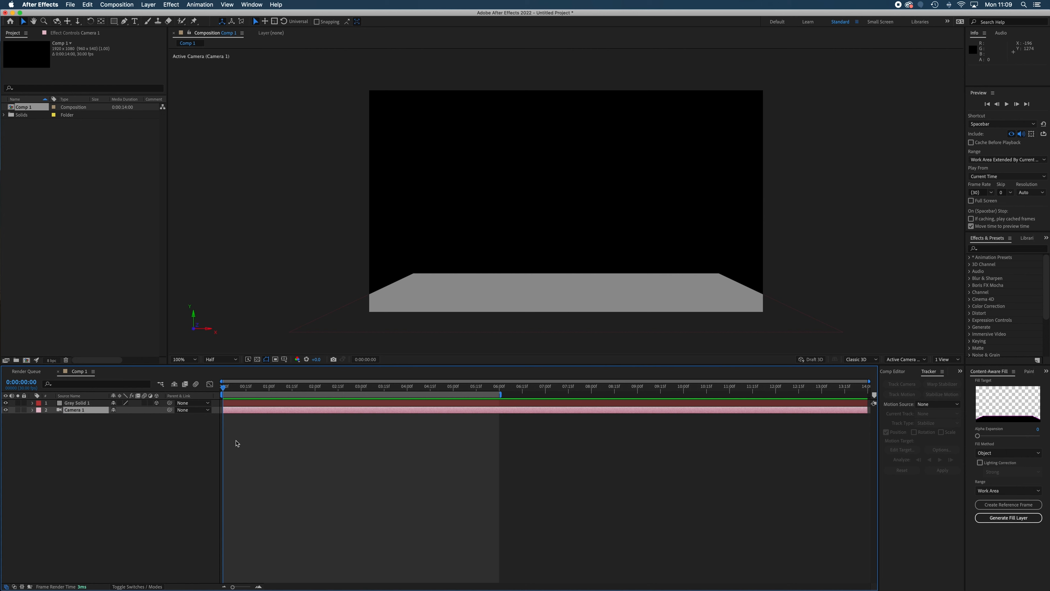
- Show the composition in two views, with the custom view beside the active camera at 50% magnification
click(952, 359)
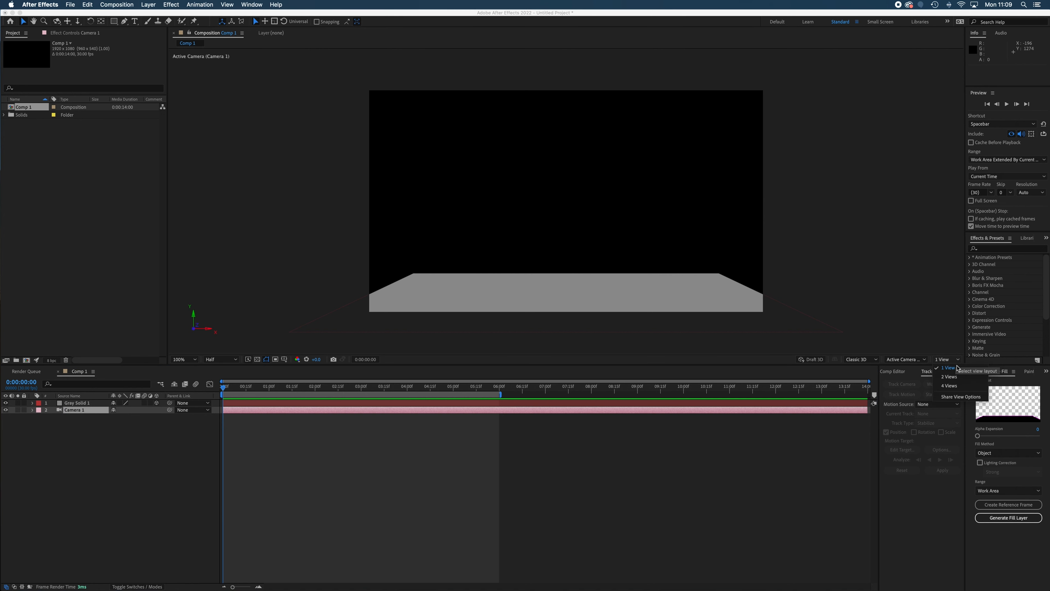
click(950, 377)
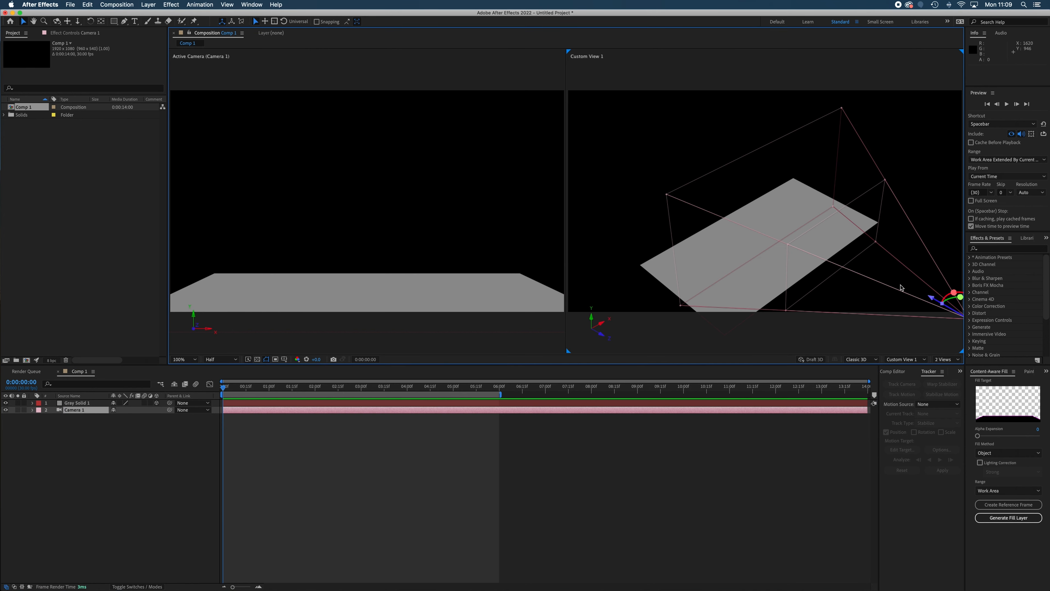
key(comma)
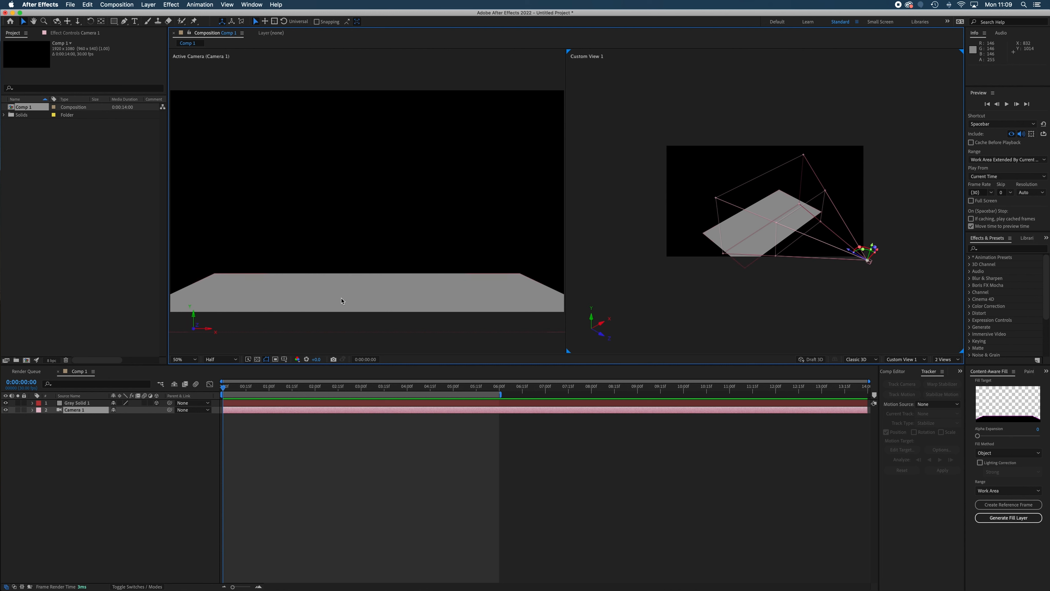
- Scale the gray ground solid up uniformly to about 588%
click(72, 404)
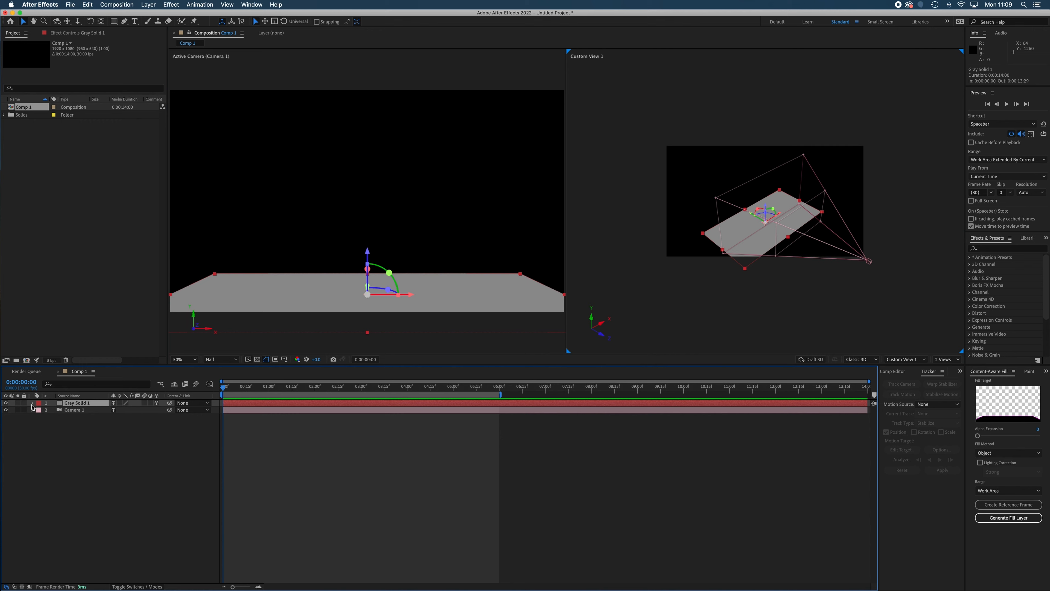
click(32, 404)
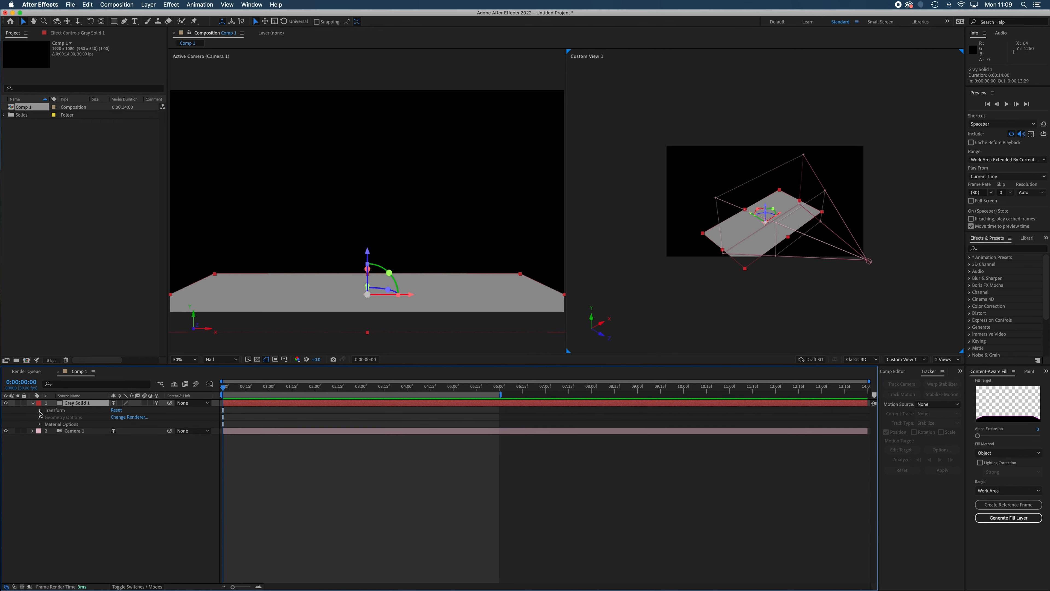
click(40, 411)
click(139, 433)
drag(138, 433, 336, 447)
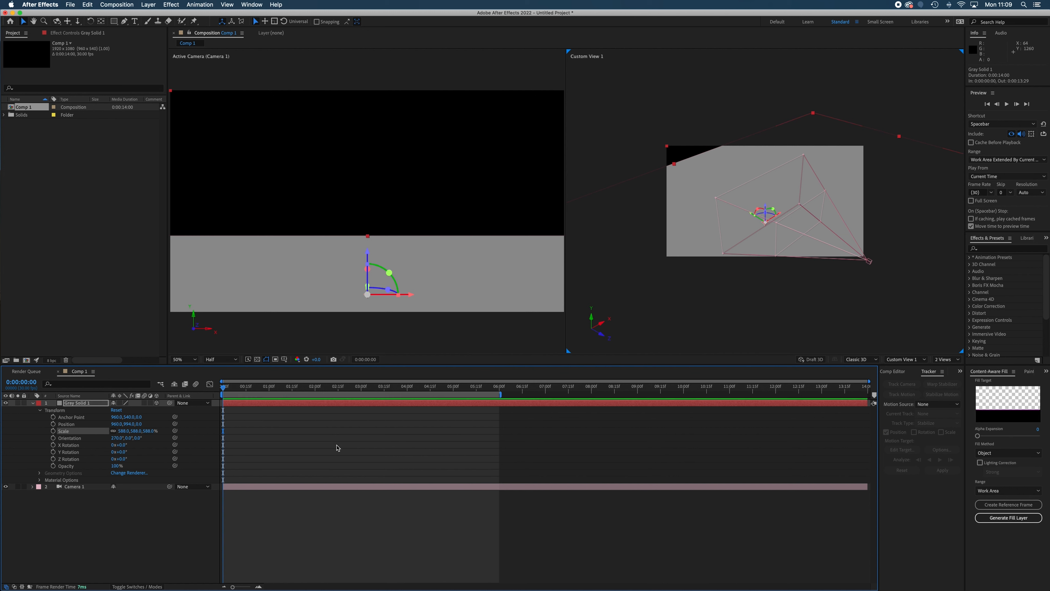
click(32, 404)
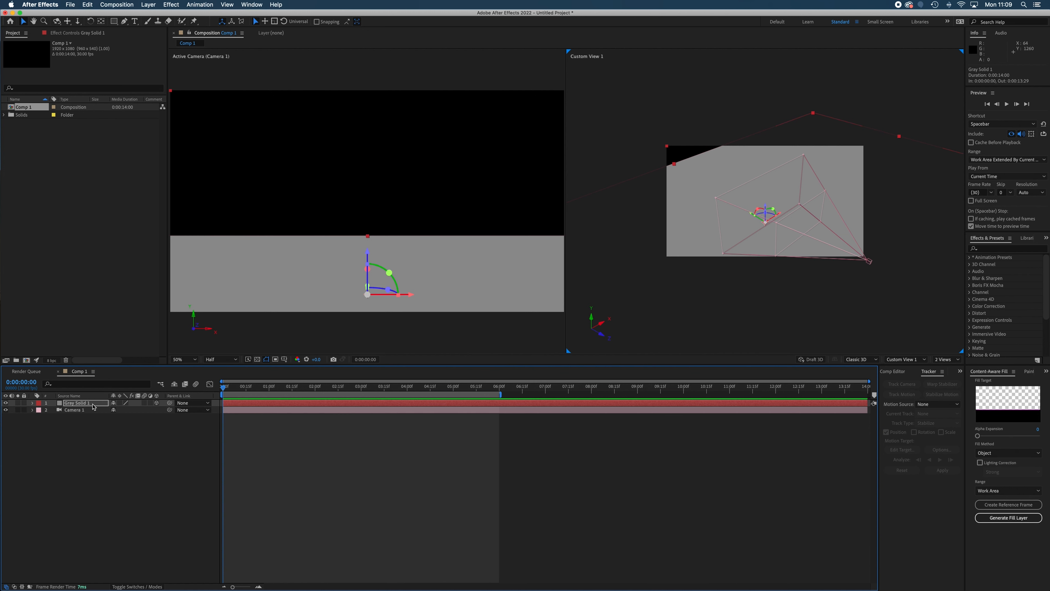
- Rename the gray solid layer as Floor
right_click(93, 406)
click(133, 576)
text(Fi)
click(118, 497)
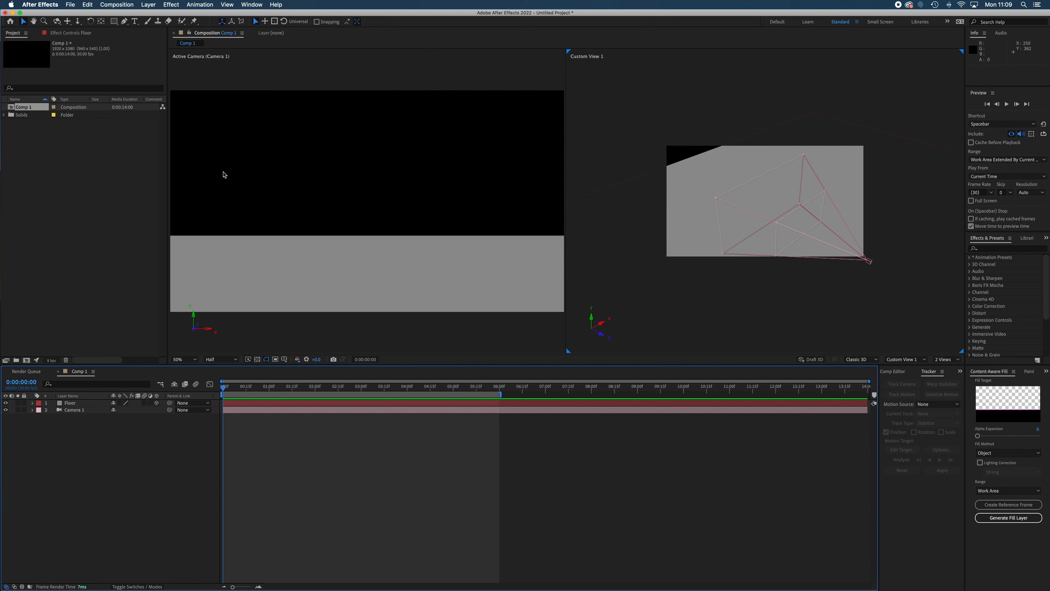
- Create a 1920 × 1080 px solid layer in white
click(149, 4)
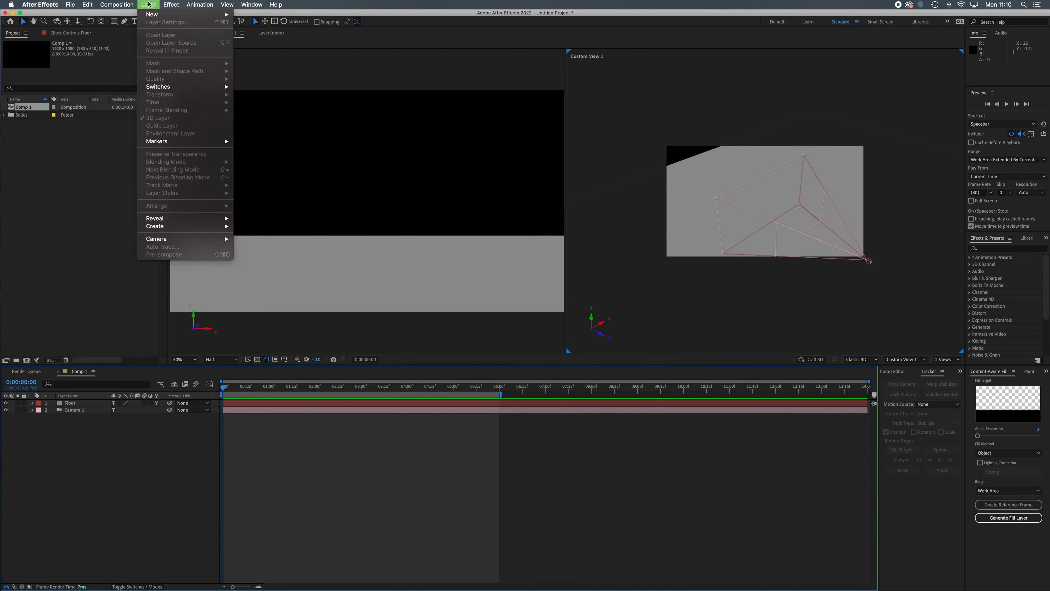
mouse_move(166, 15)
click(270, 25)
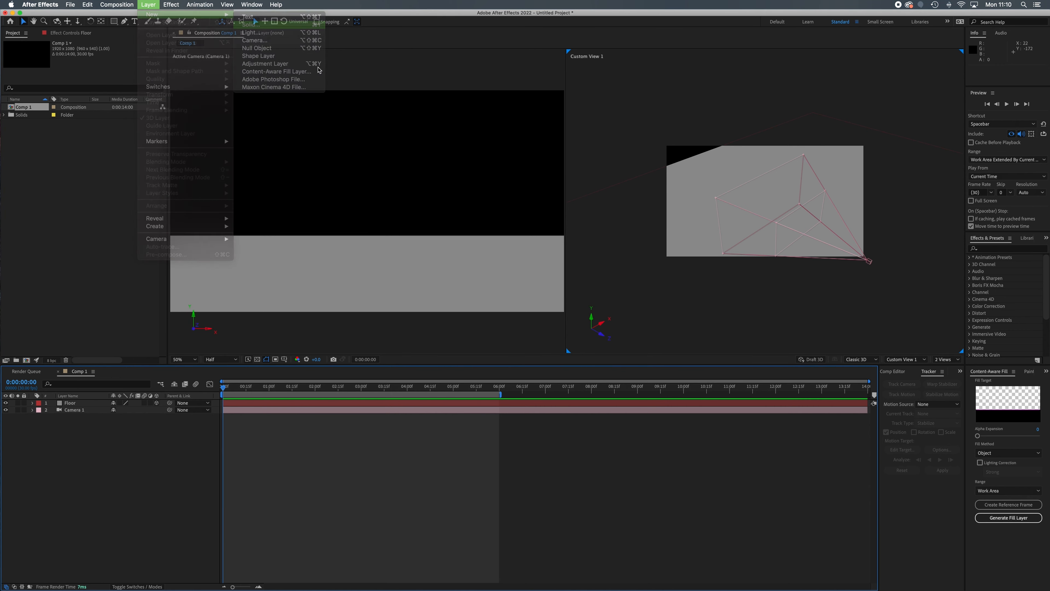
click(749, 405)
drag(501, 308, 356, 230)
click(607, 253)
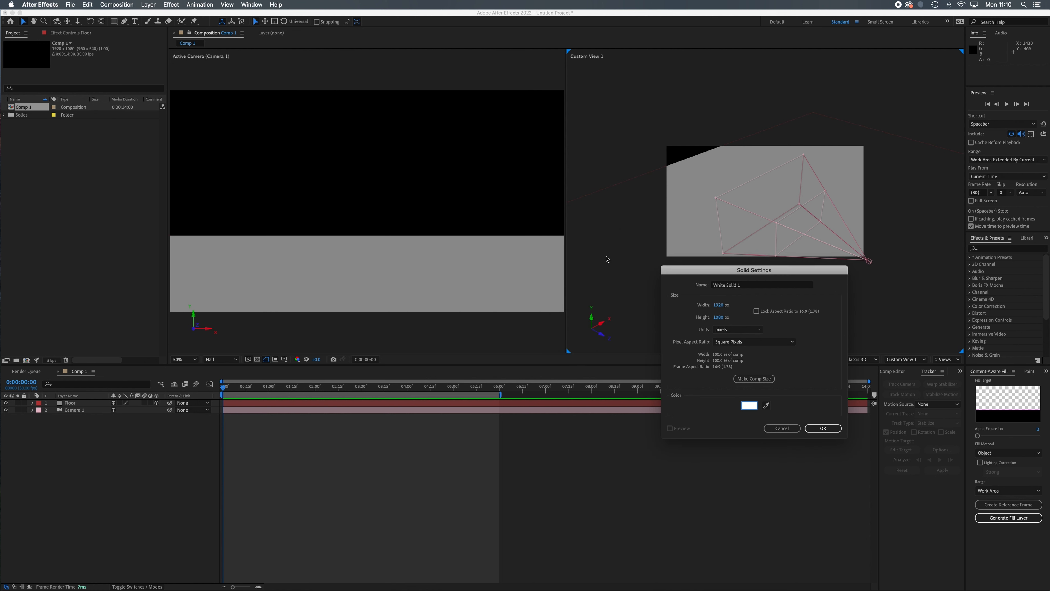
click(823, 428)
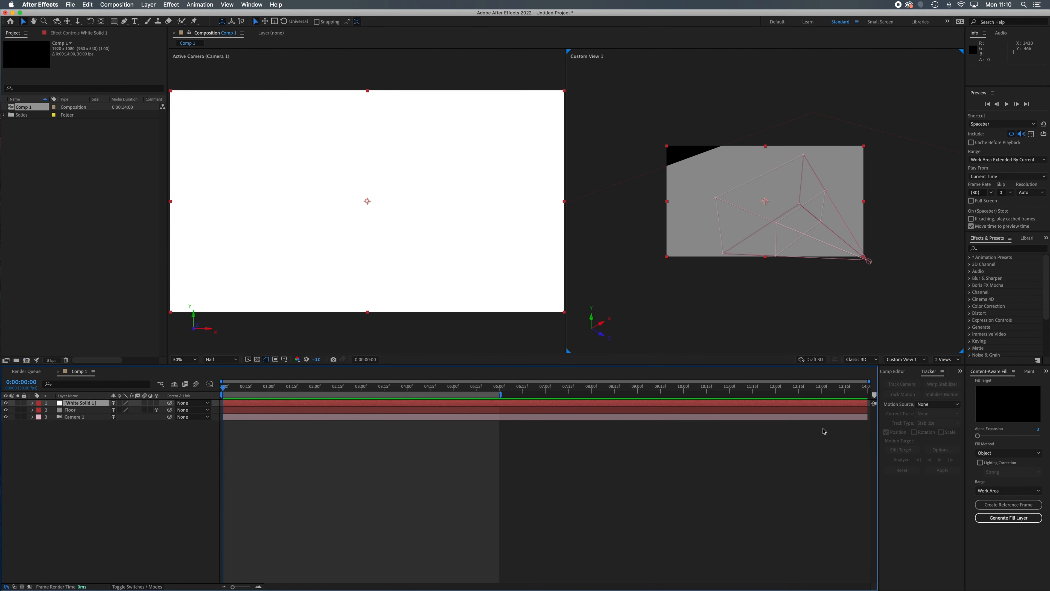
- Make the white solid a 3D layer beneath Floor and push it back to about Z 2840
drag(86, 407, 88, 414)
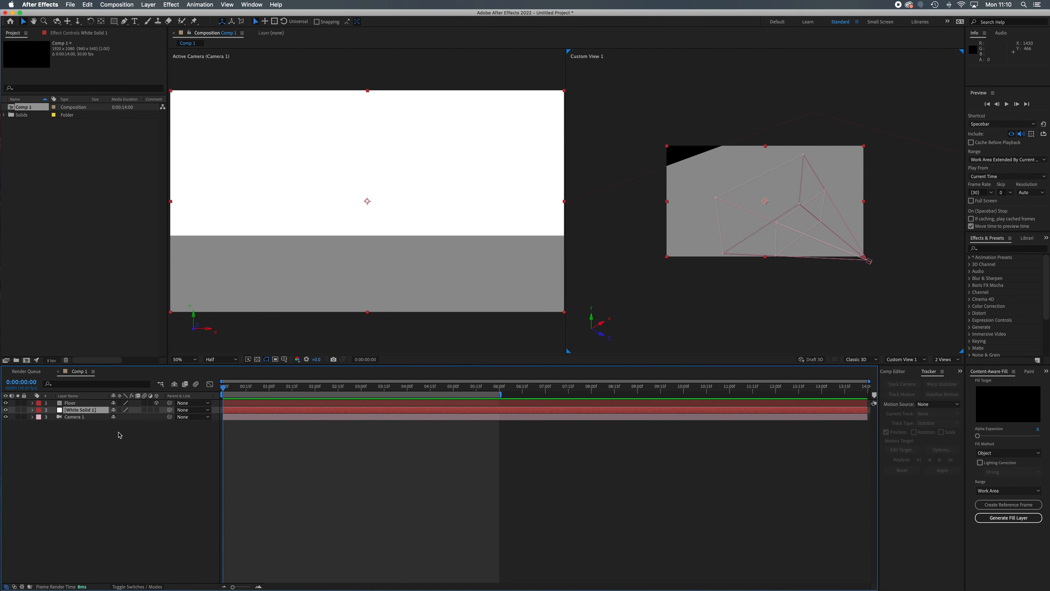
click(156, 410)
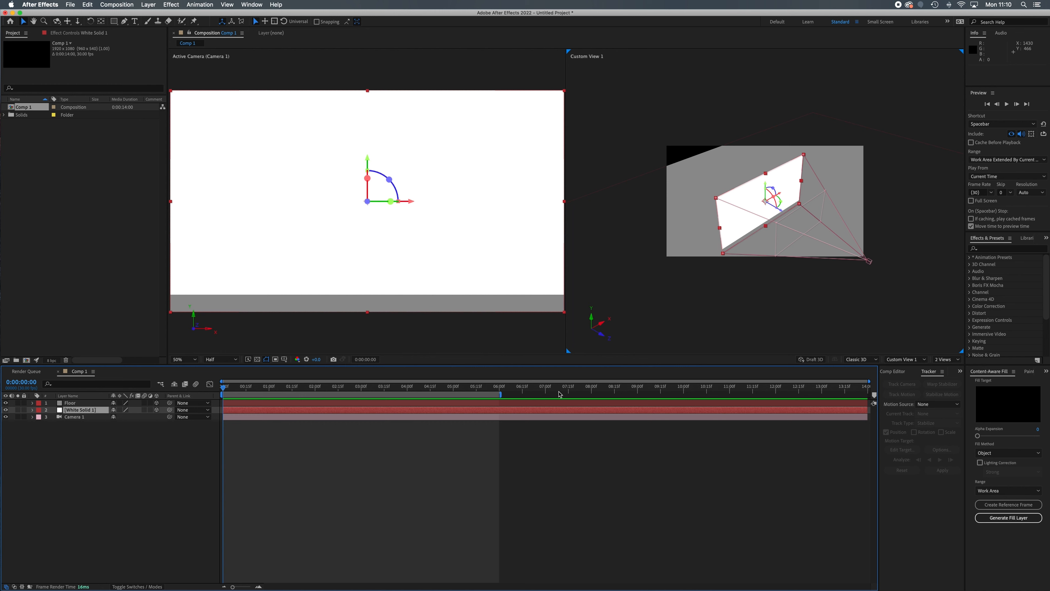
drag(781, 213, 676, 175)
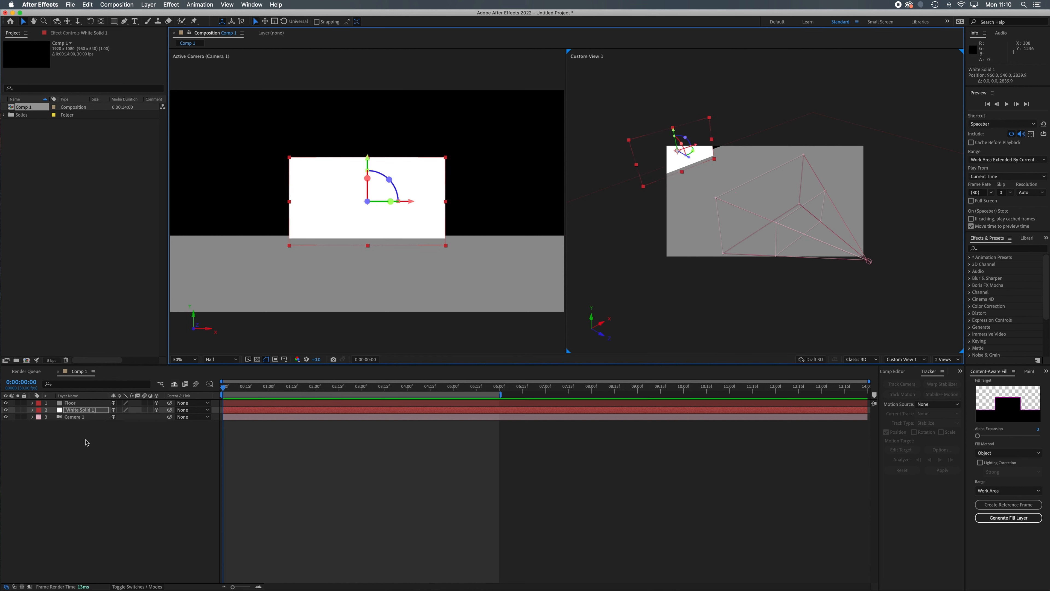
- Scale the white solid uniformly to about 348% and push it further back to about Z 3078, near the floor's far edge
click(33, 410)
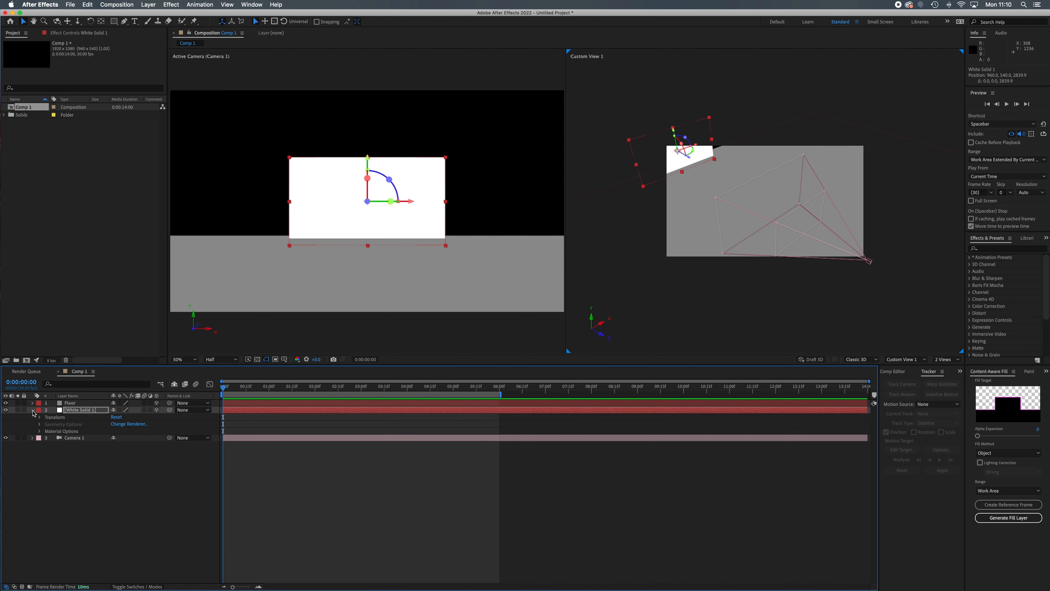
click(39, 418)
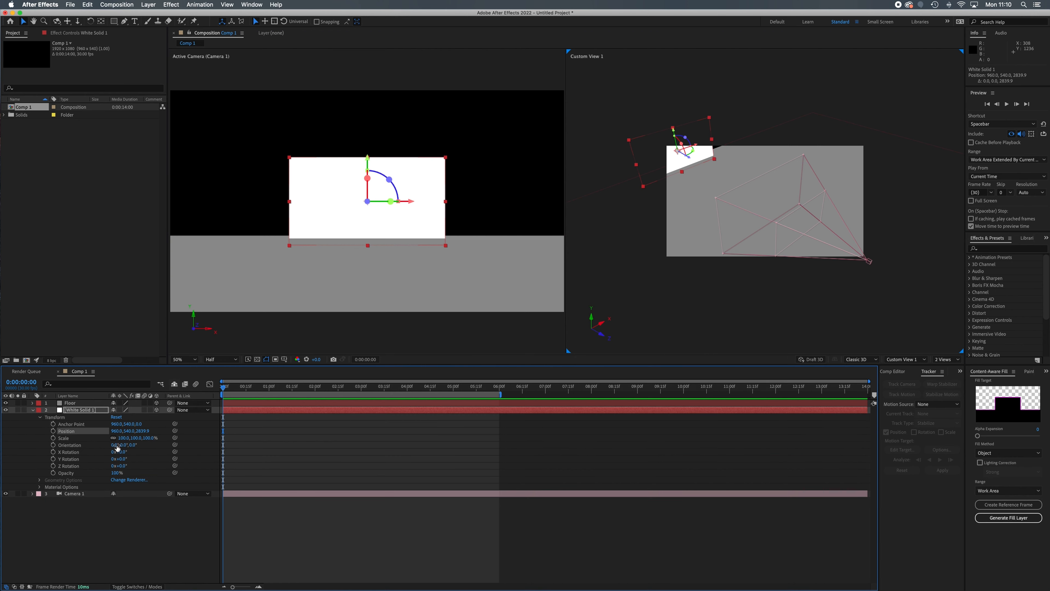
drag(122, 438, 211, 428)
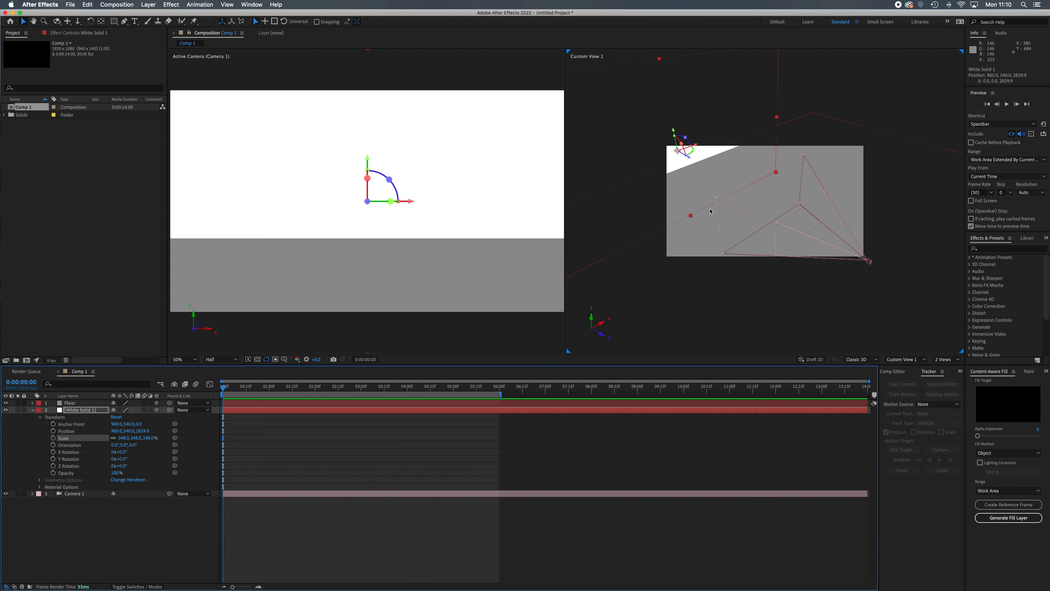
mouse_move(690, 161)
mouse_down()
mouse_move(673, 158)
mouse_move(685, 160)
mouse_up()
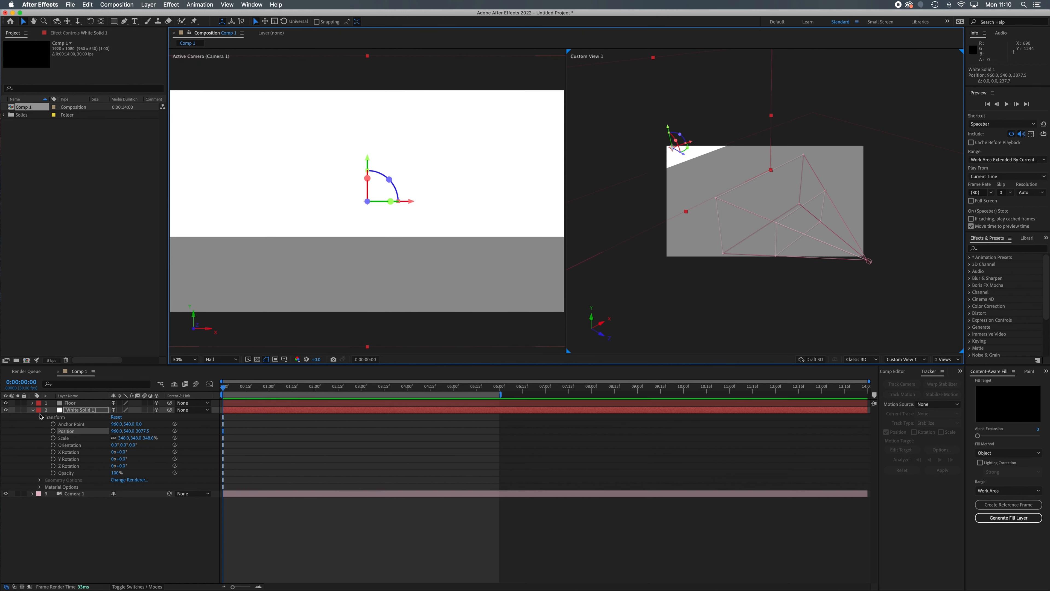
click(32, 409)
click(41, 423)
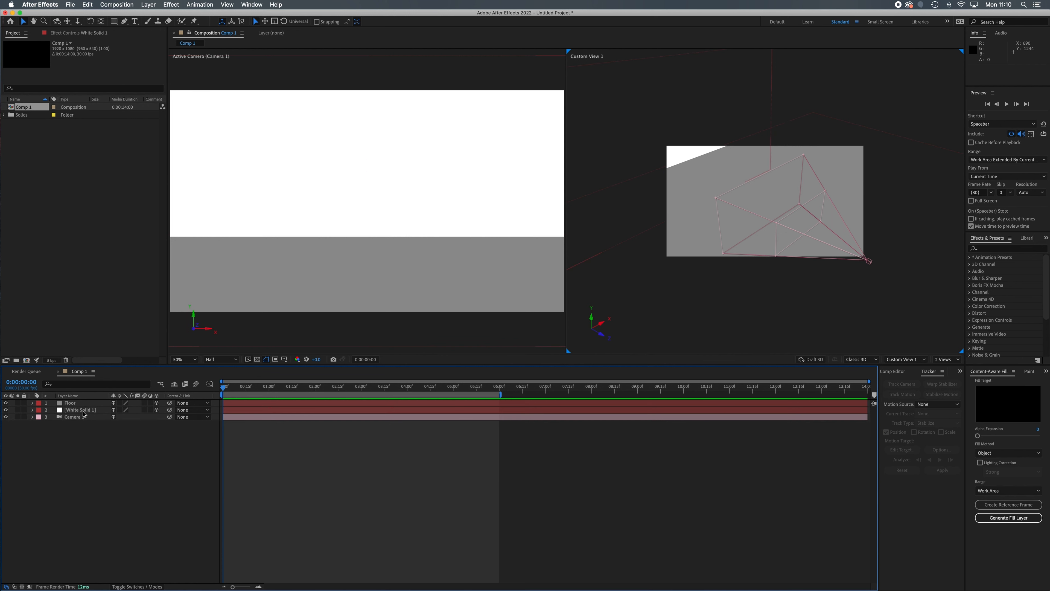
double_click(83, 410)
click(82, 422)
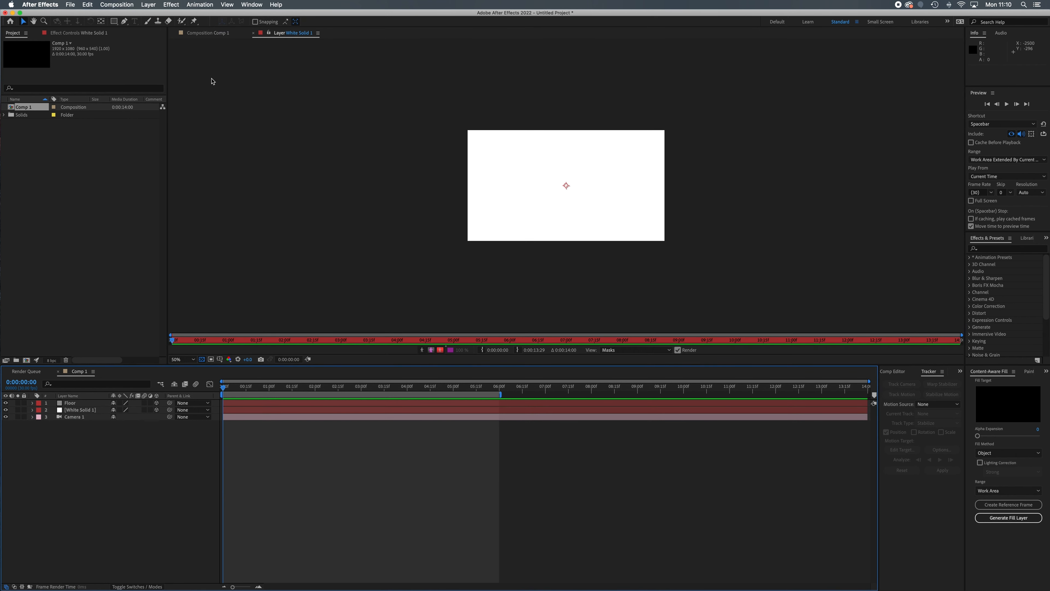
click(209, 36)
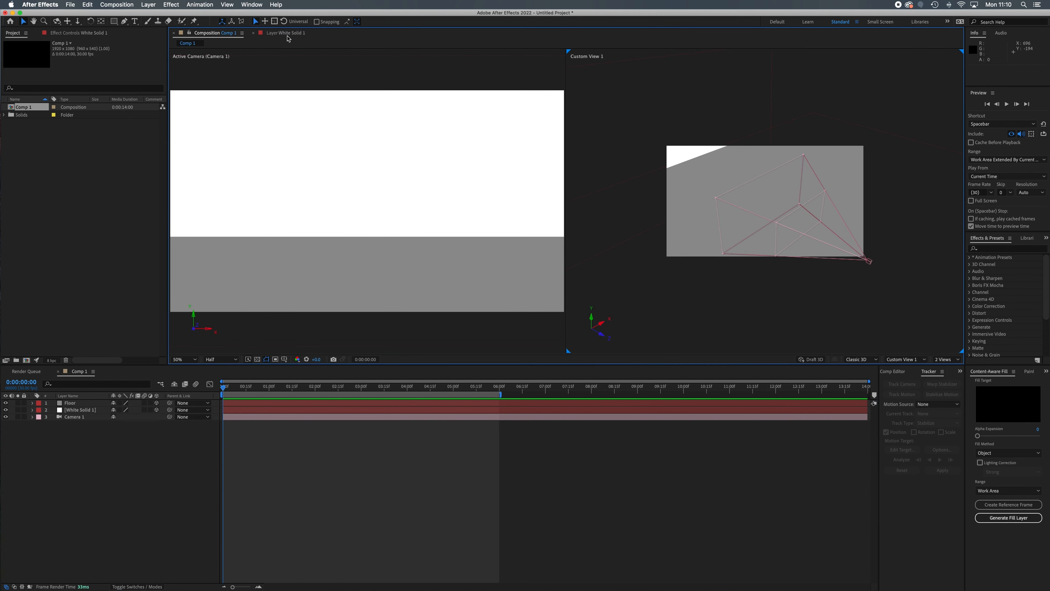
click(276, 34)
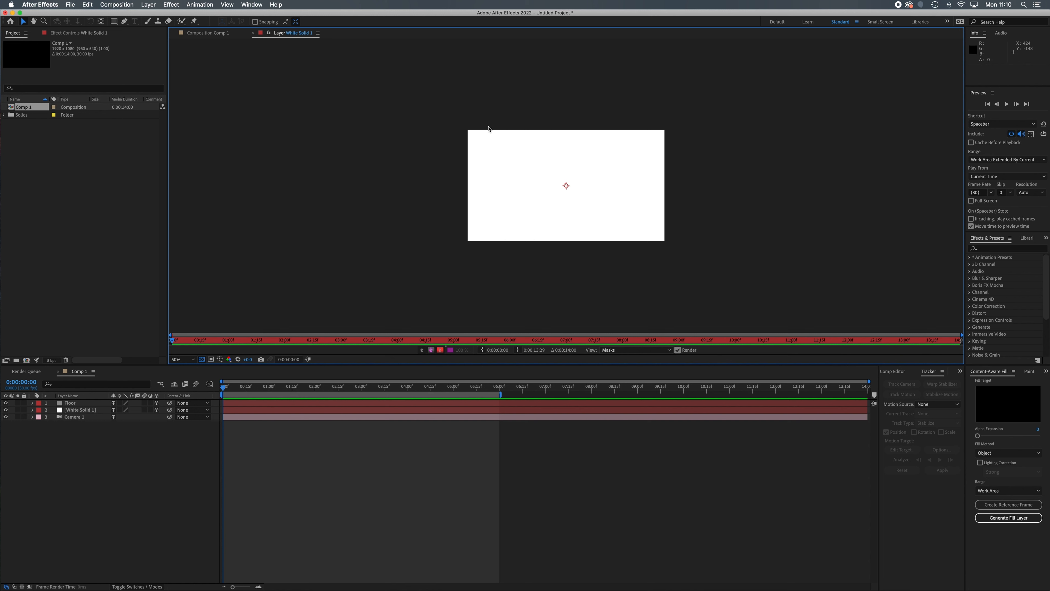
click(207, 32)
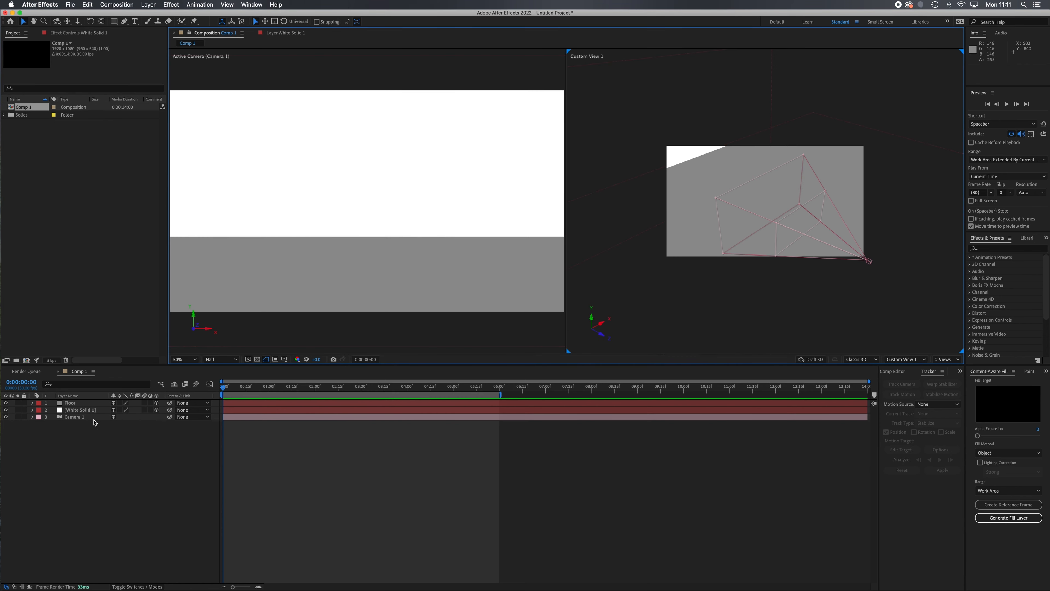
- Rename the white solid layer as Wall
right_click(88, 409)
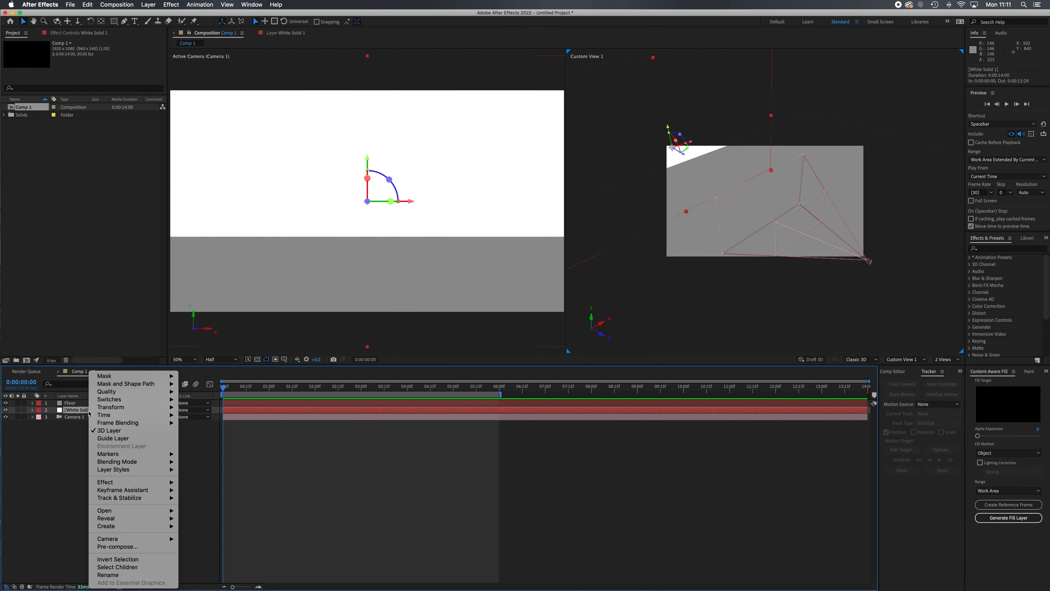
click(119, 578)
text(Wall)
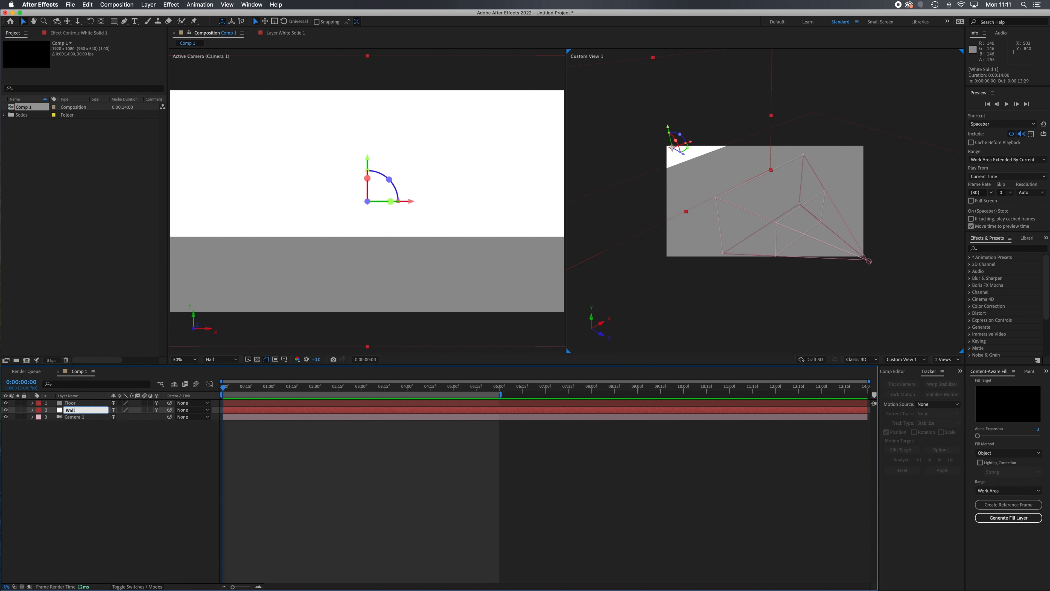
click(113, 505)
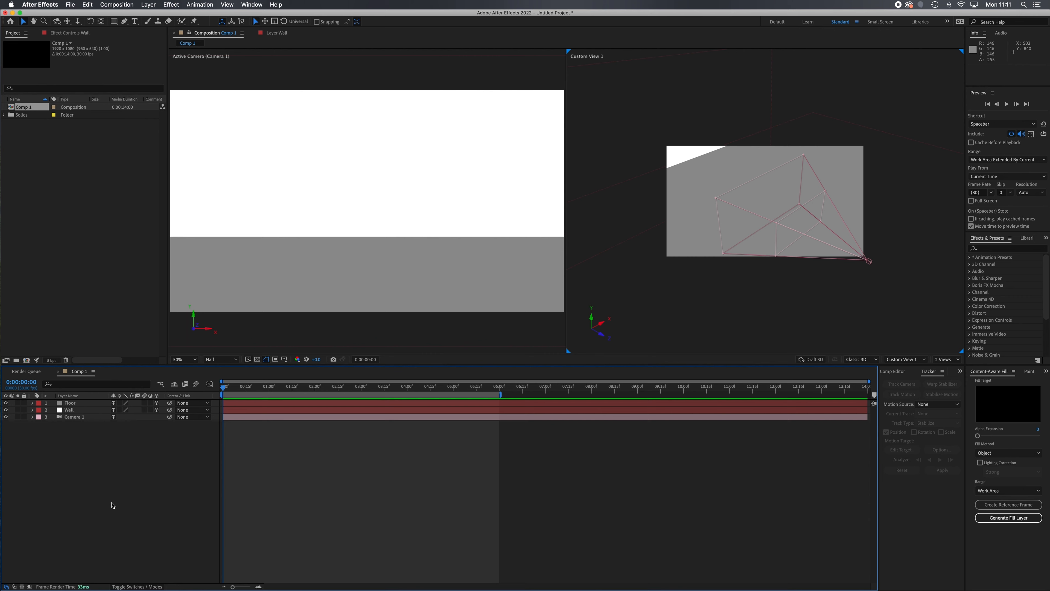
- Switch to Finder and import Drop_03.mov, Drop_07.mov and Drop_09.mov from the Ink_Drops folder into the After Effects project
mouse_move(363, 589)
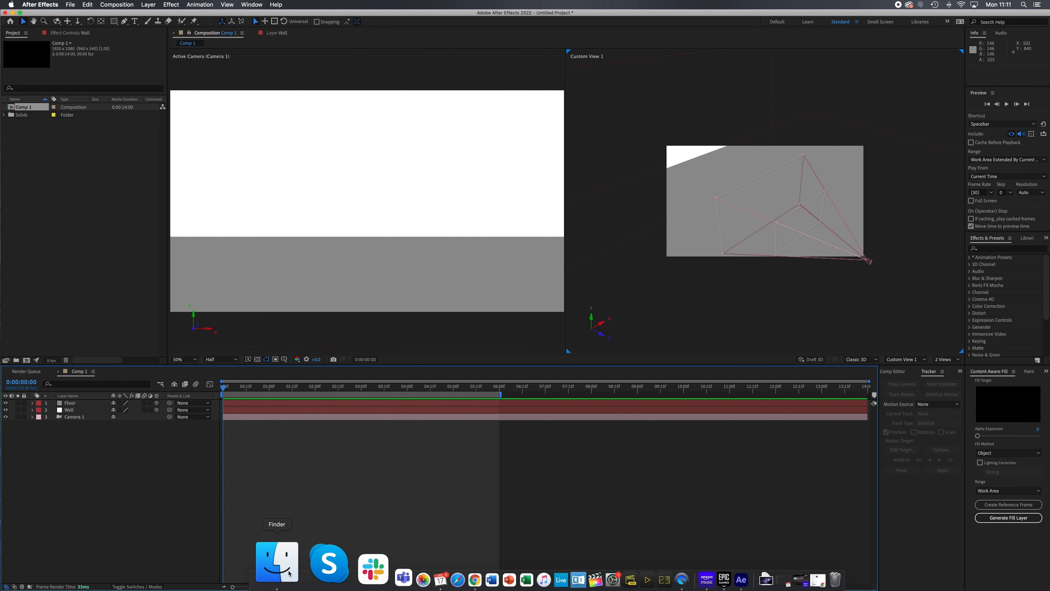
click(288, 573)
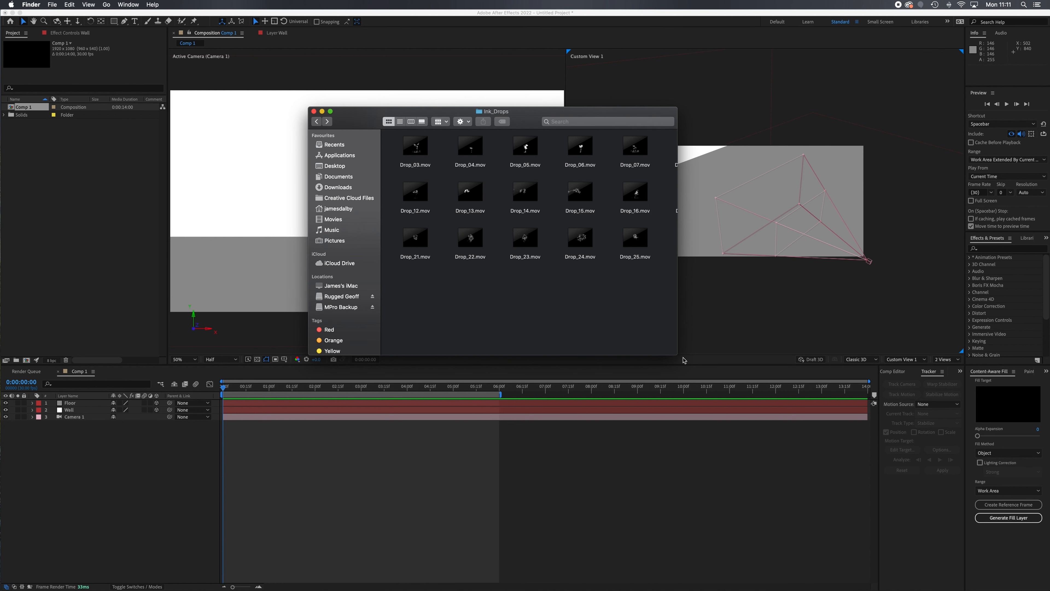
drag(677, 353, 881, 416)
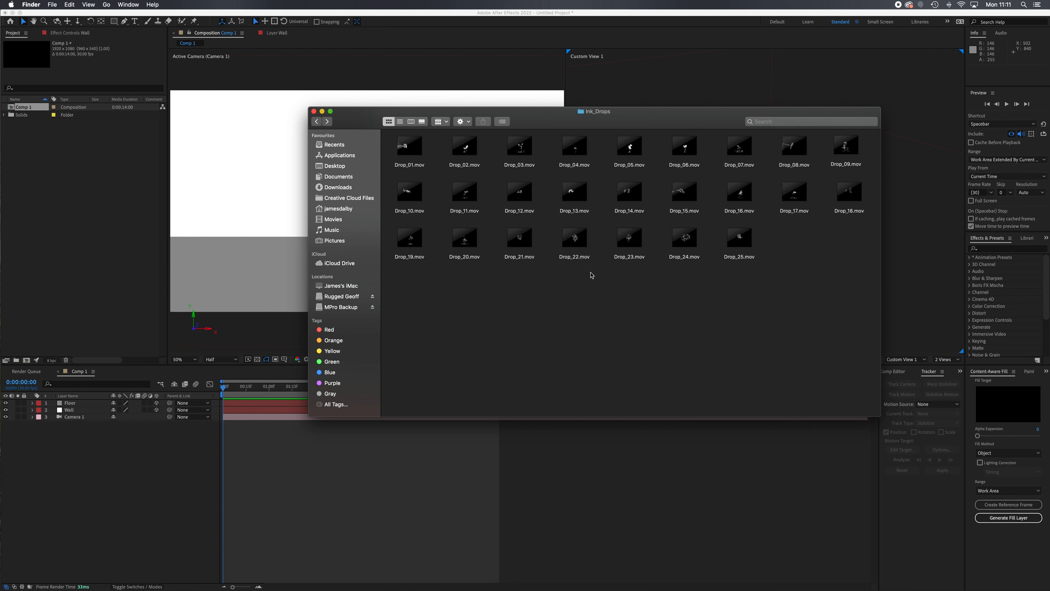
click(521, 146)
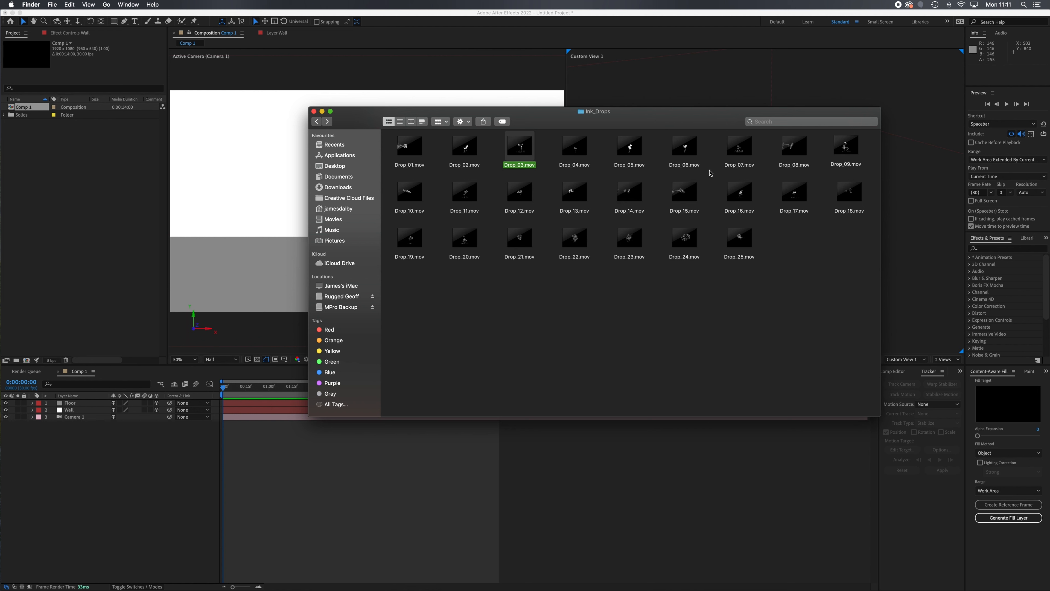
mouse_move(750, 158)
super+click(748, 158)
super+click(846, 147)
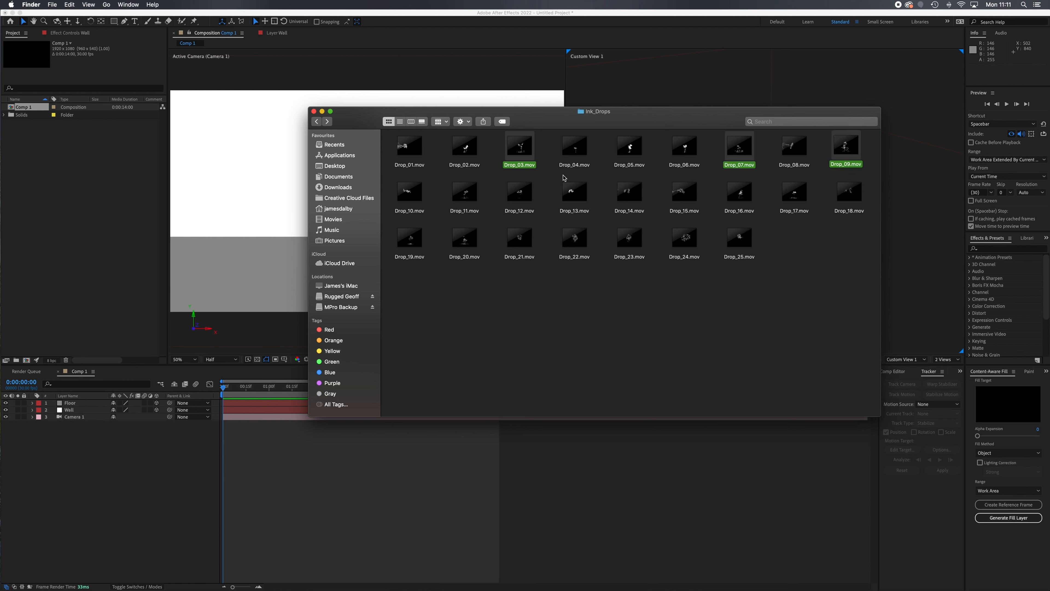
mouse_move(513, 155)
drag(513, 155, 62, 185)
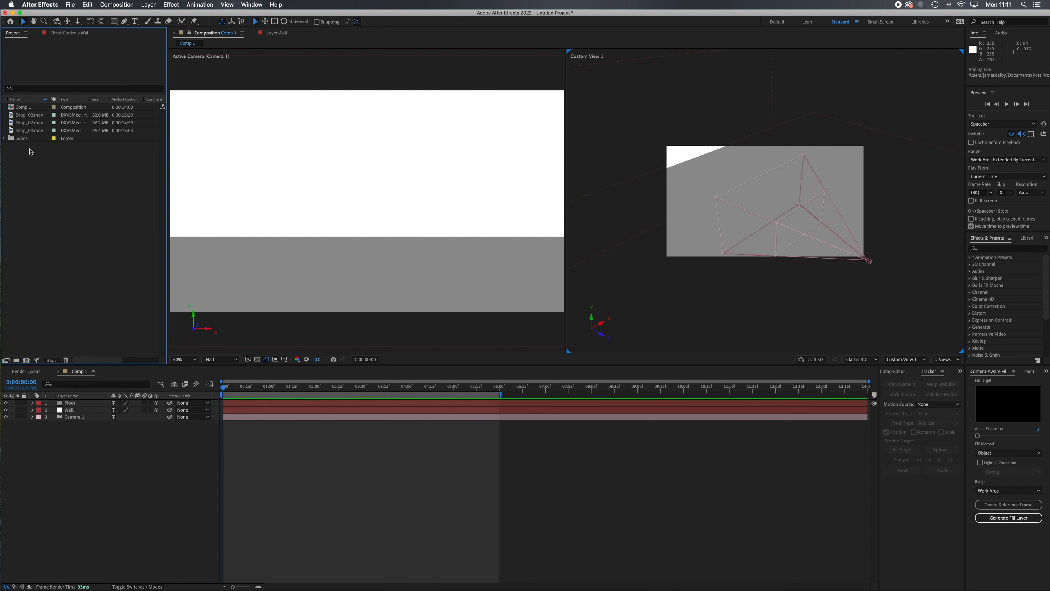
- Add Drop_09.mov to Comp 1 above the Floor layer and preview its playback
click(14, 131)
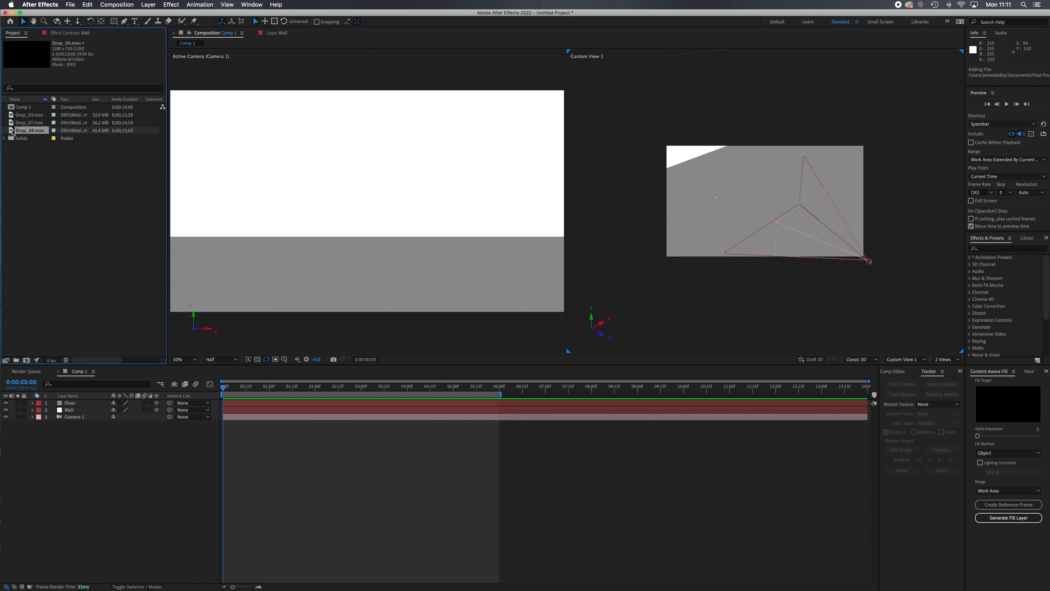
drag(12, 131, 74, 403)
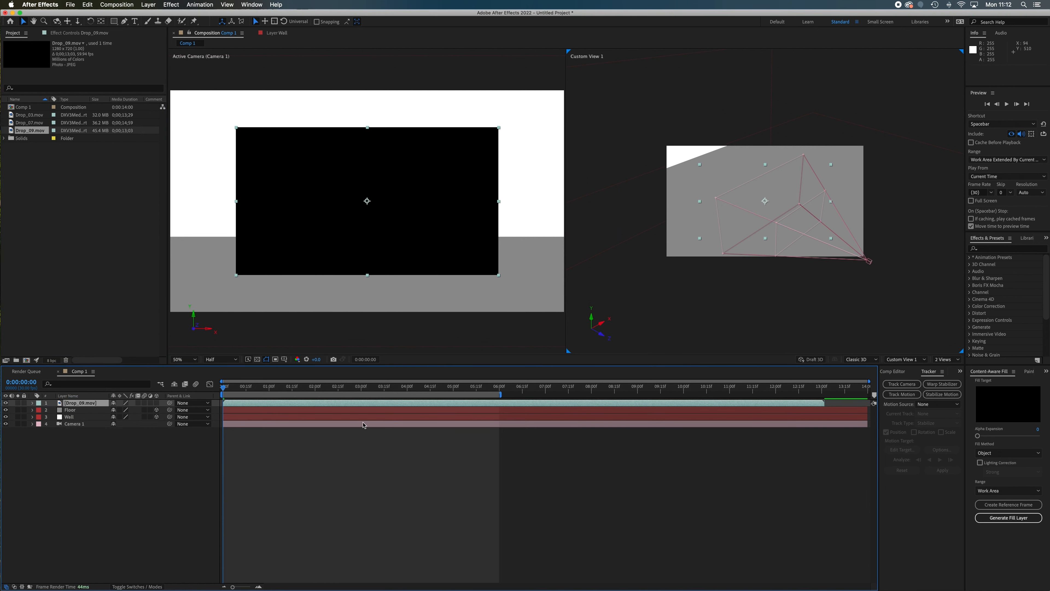
key(space)
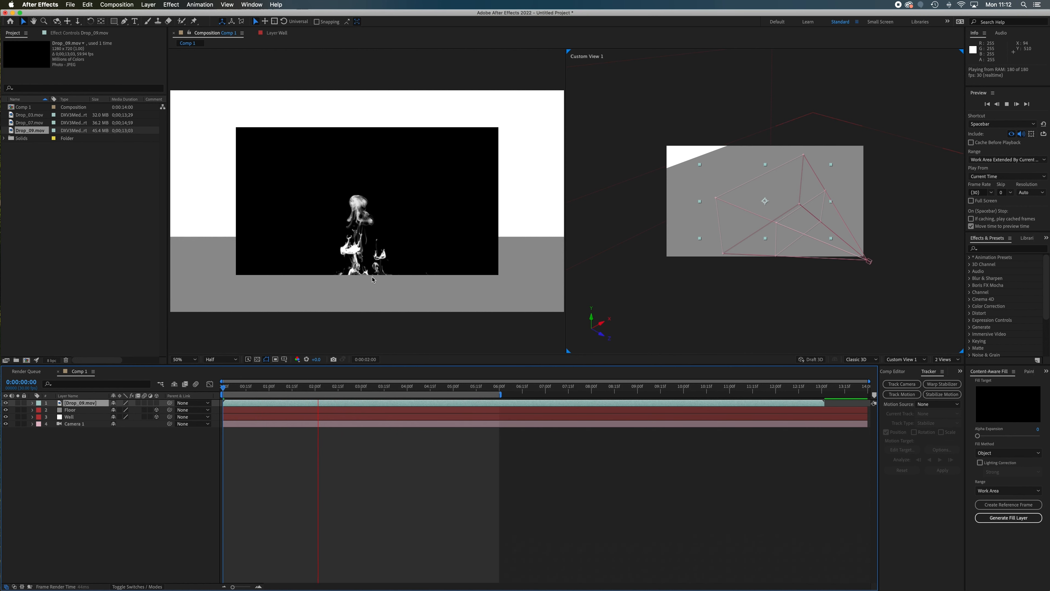
key(space)
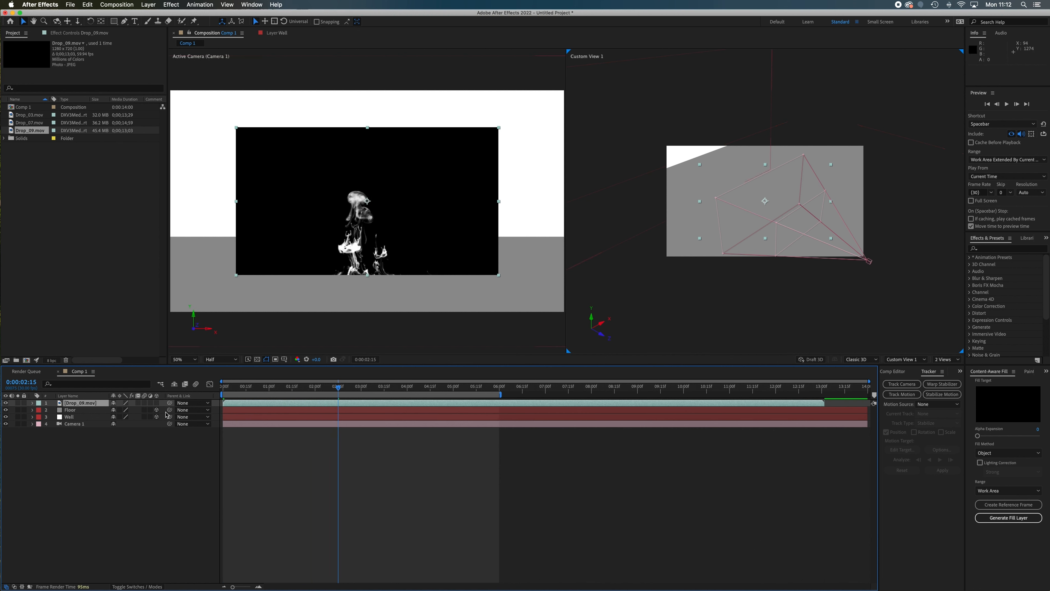
- Make Drop_09.mov a 3D layer and move it to about X 1537, Y 641, Z 553
click(157, 403)
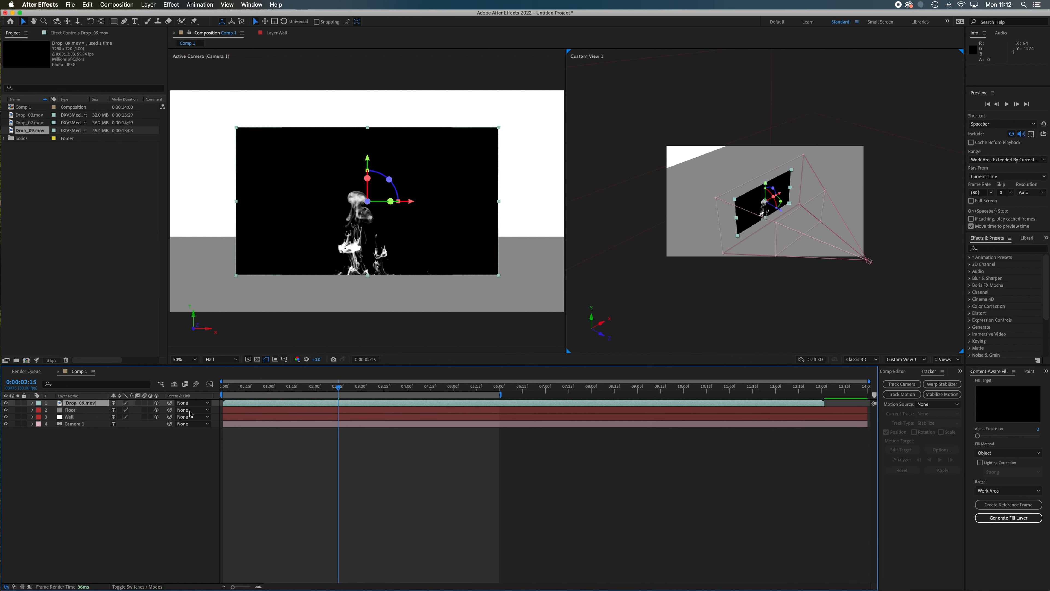
drag(783, 212, 767, 203)
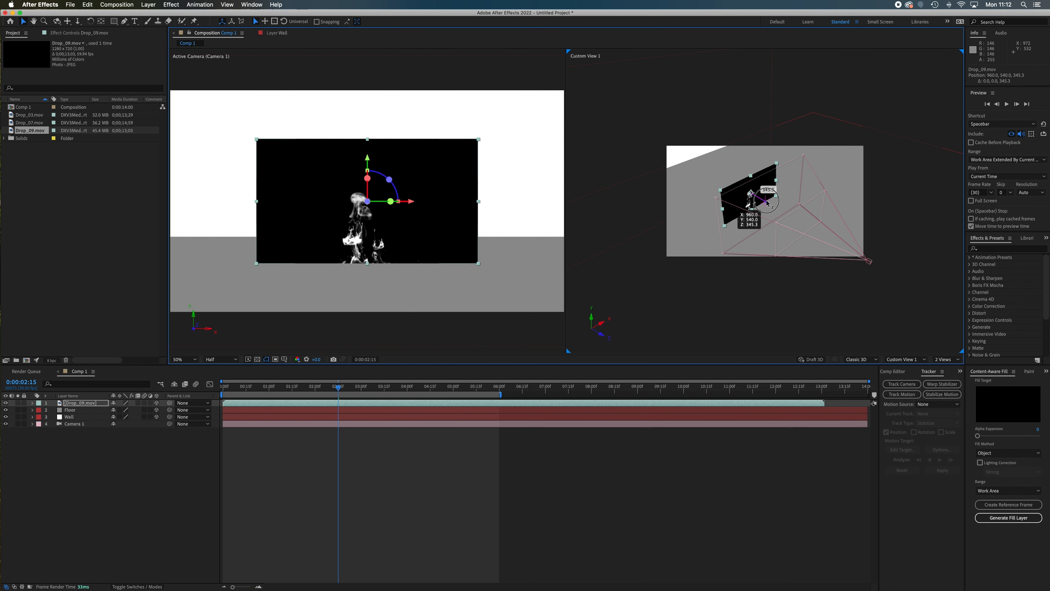
drag(785, 200, 777, 172)
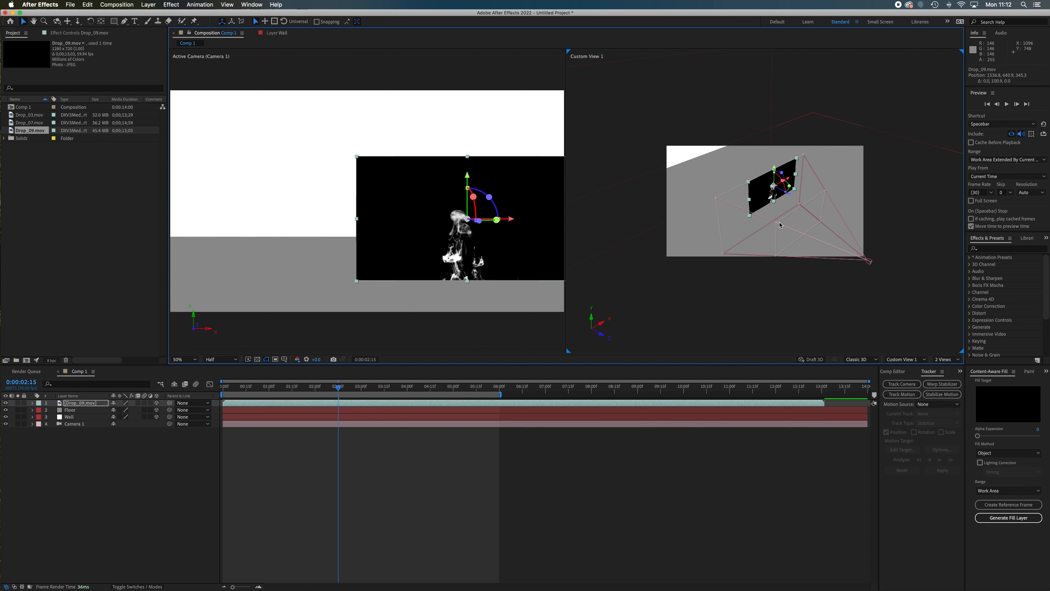
drag(790, 198, 781, 192)
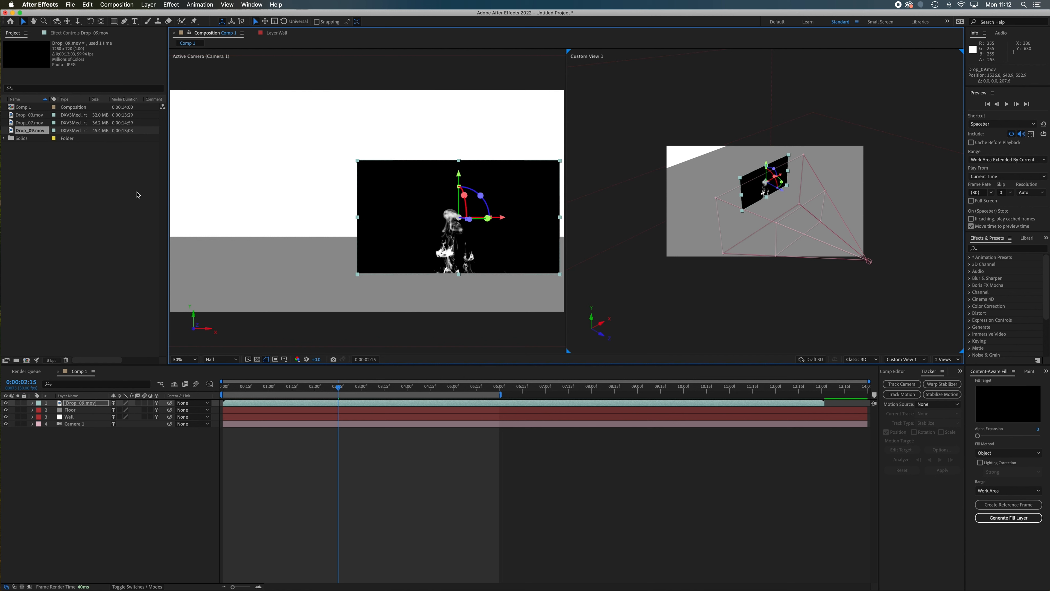
- Create a white point light with 100% intensity, no falloff, and shadow casting at 100% darkness and 0 px diffusion
click(149, 5)
mouse_move(190, 16)
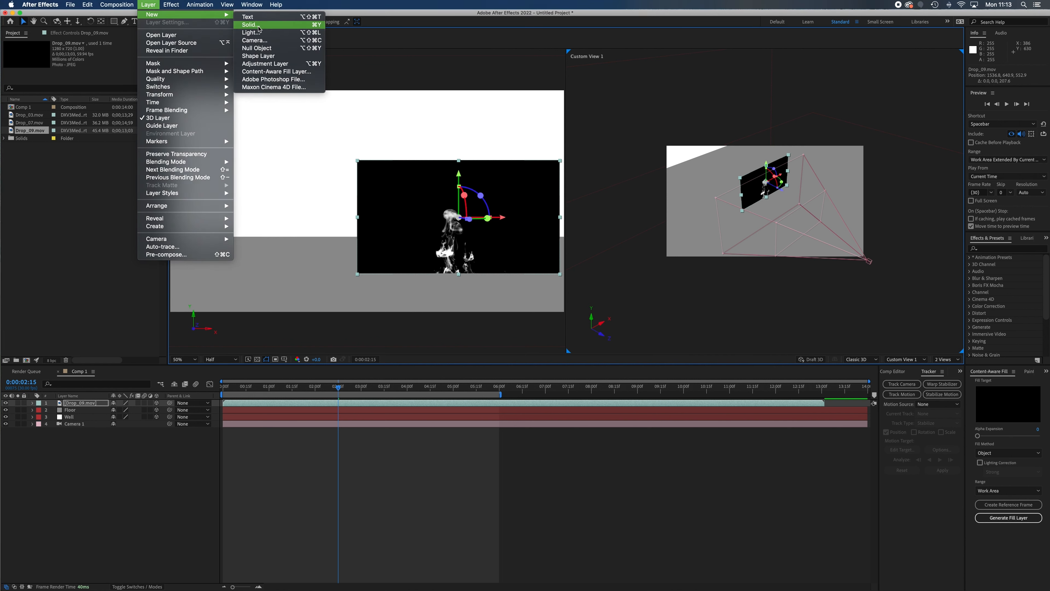
click(265, 33)
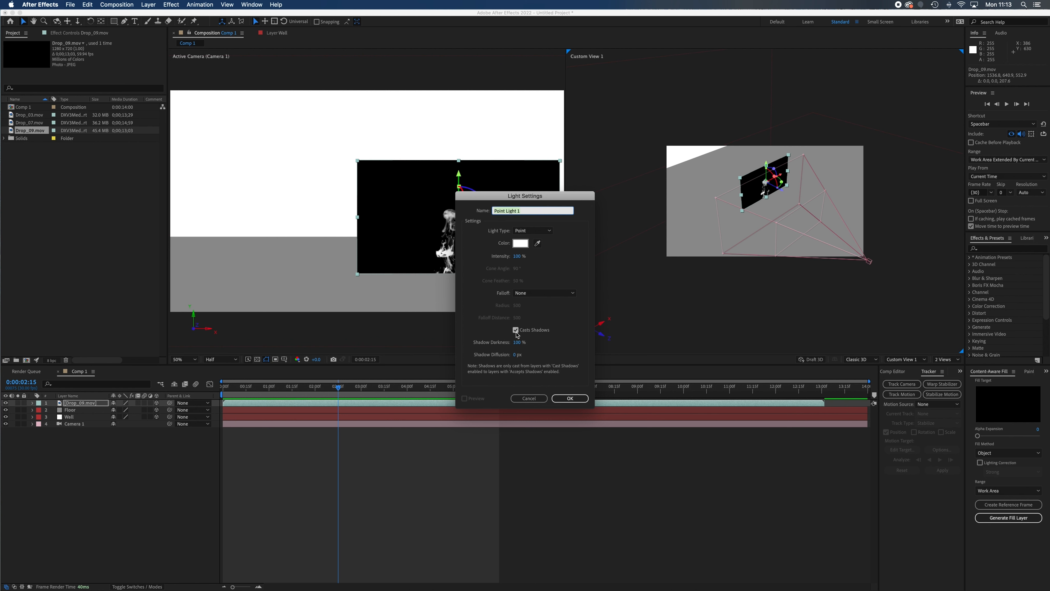
click(570, 399)
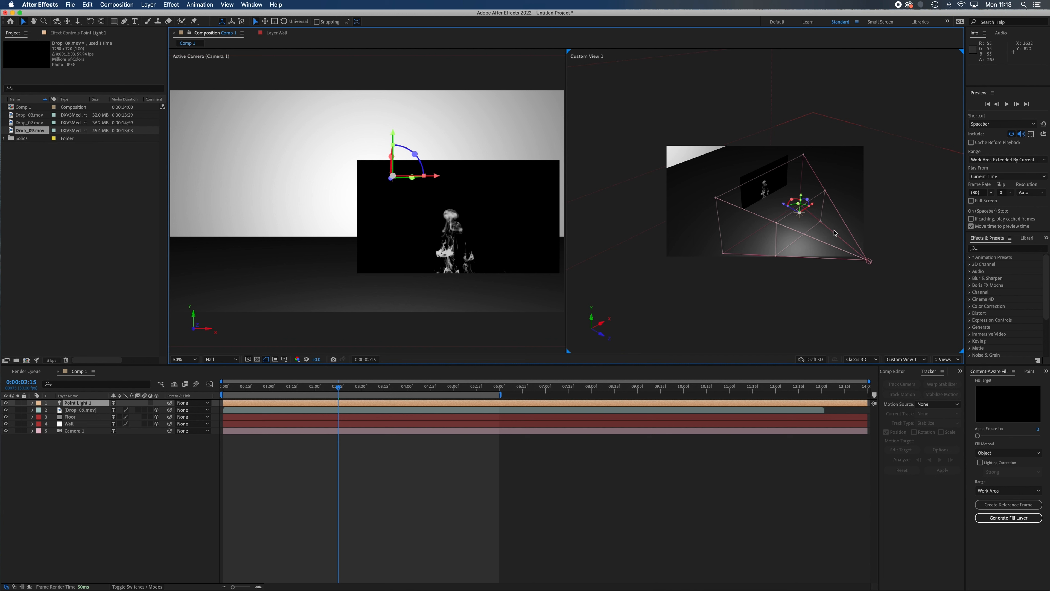
- Move the point light along its Z axis behind the ink clip to about Z 2734
scroll(835, 233, up, 4)
scroll(835, 233, down, 2)
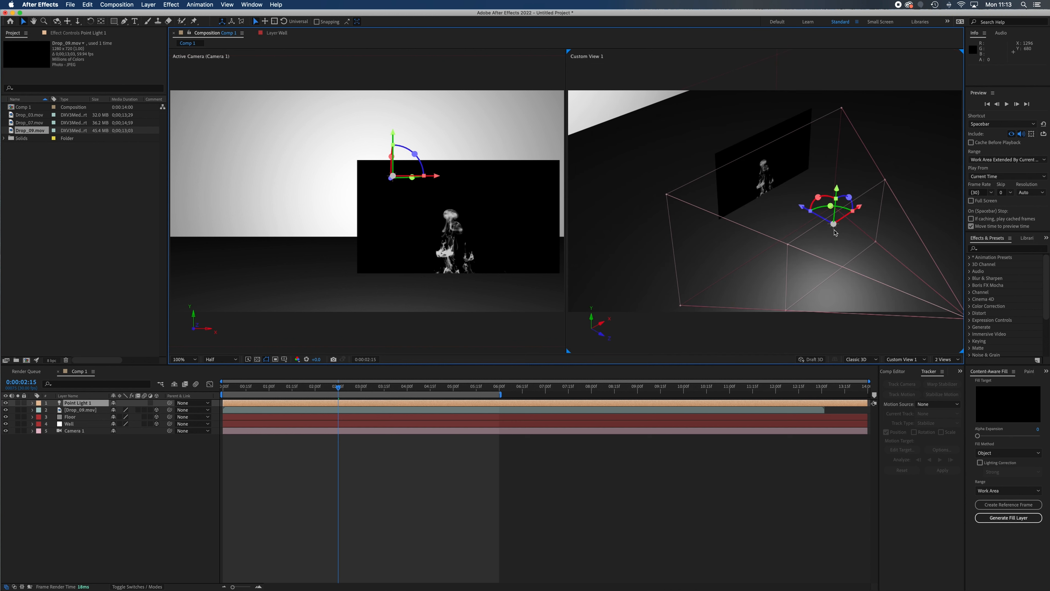
key(h)
drag(854, 270, 736, 255)
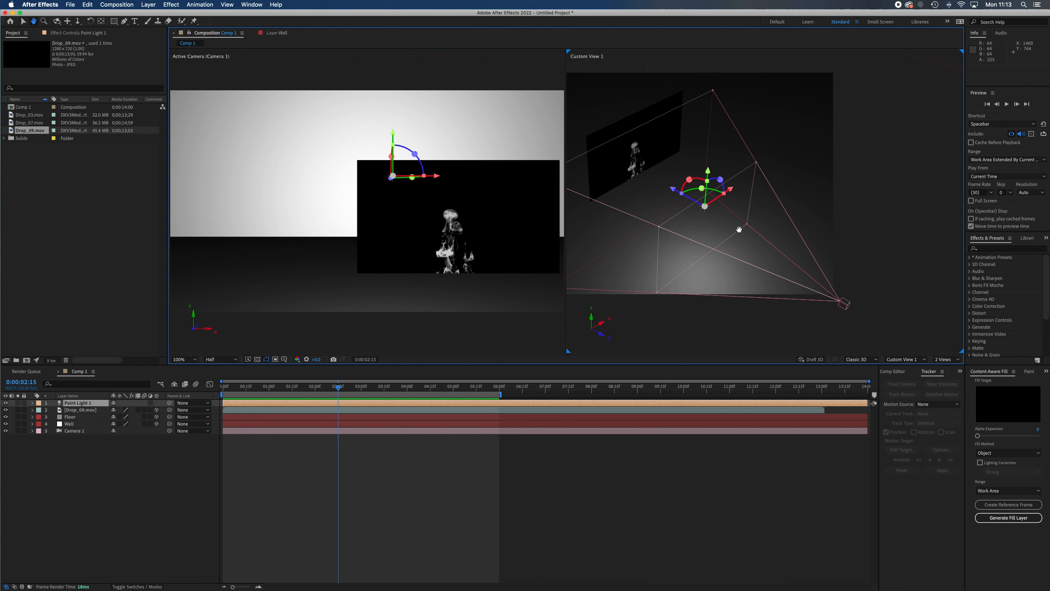
key(v)
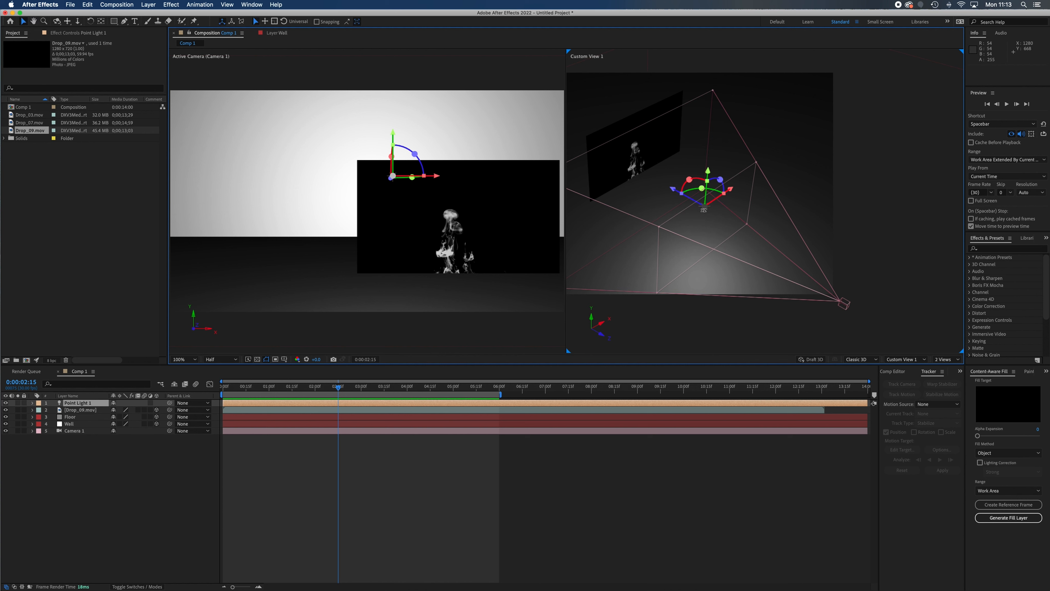
key(h)
drag(626, 223, 761, 246)
key(v)
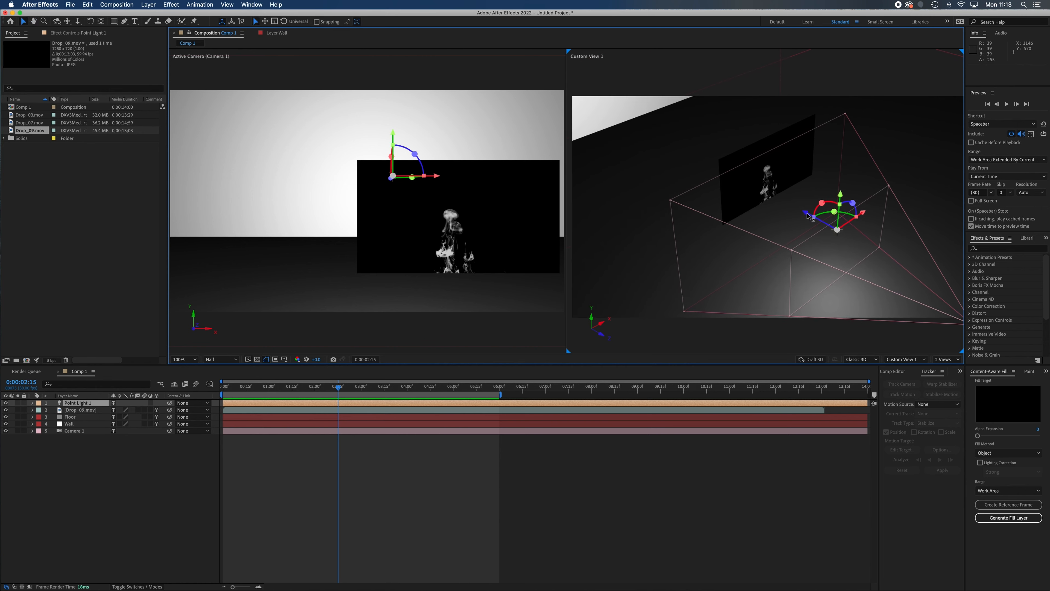
drag(808, 217, 587, 100)
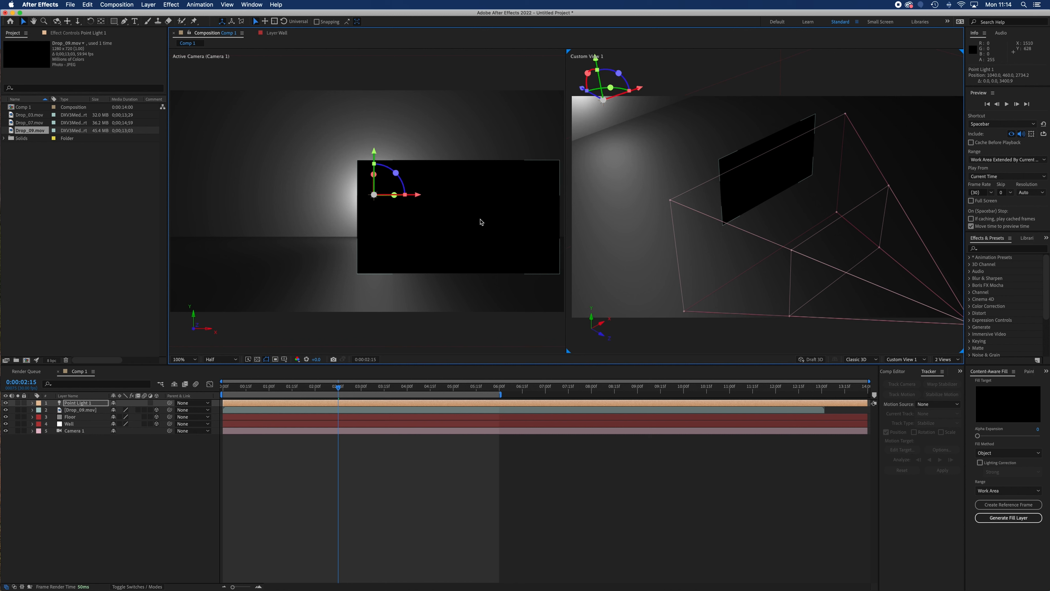
- Return the current time to 0:00:00:00 and turn on Casts Shadows for the Drop_09.mov layer
drag(338, 388, 213, 389)
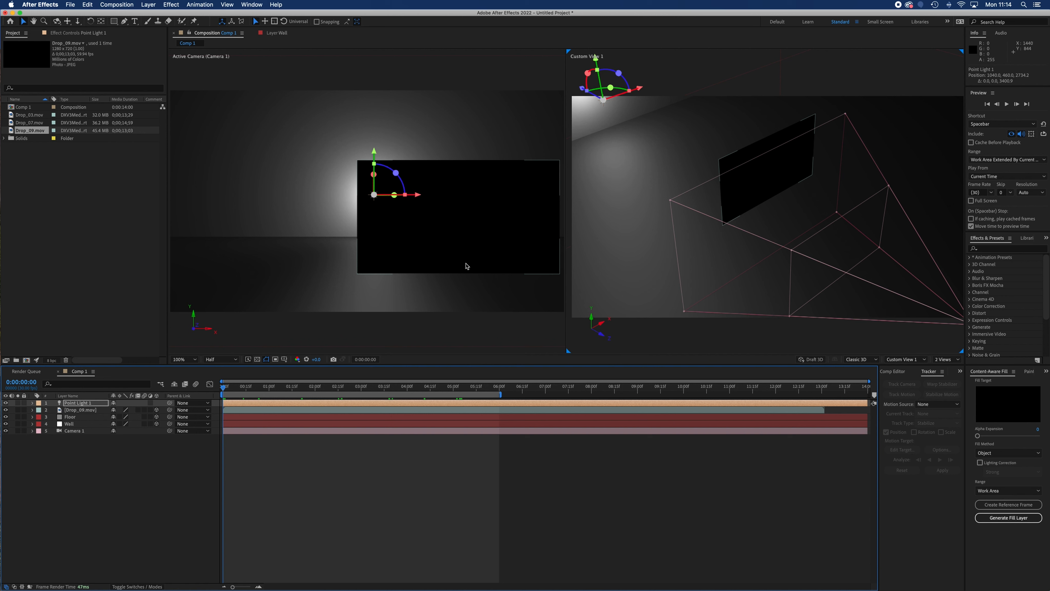
scroll(465, 264, down, 1)
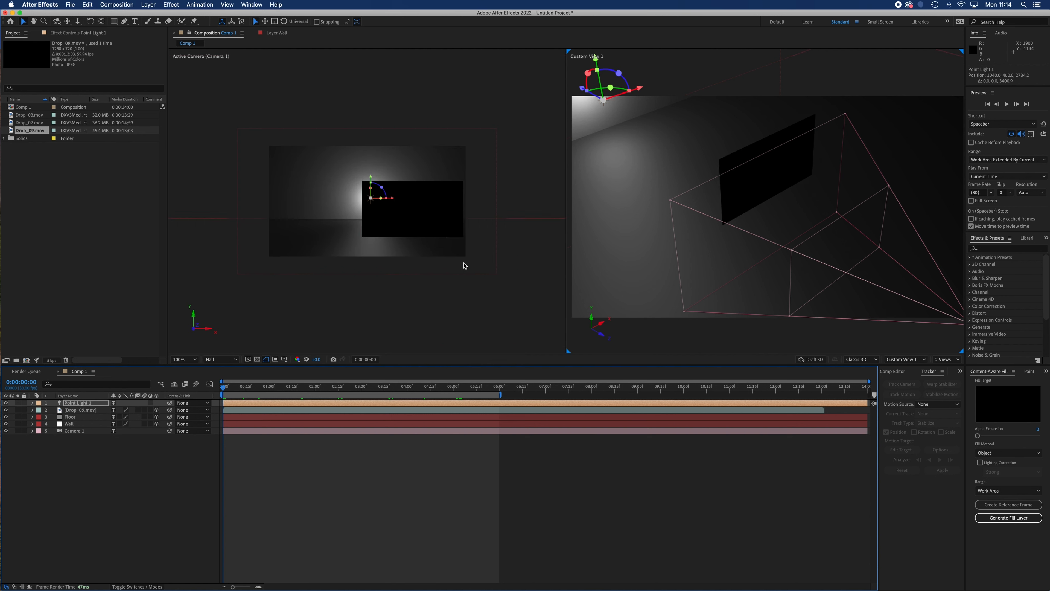
click(75, 411)
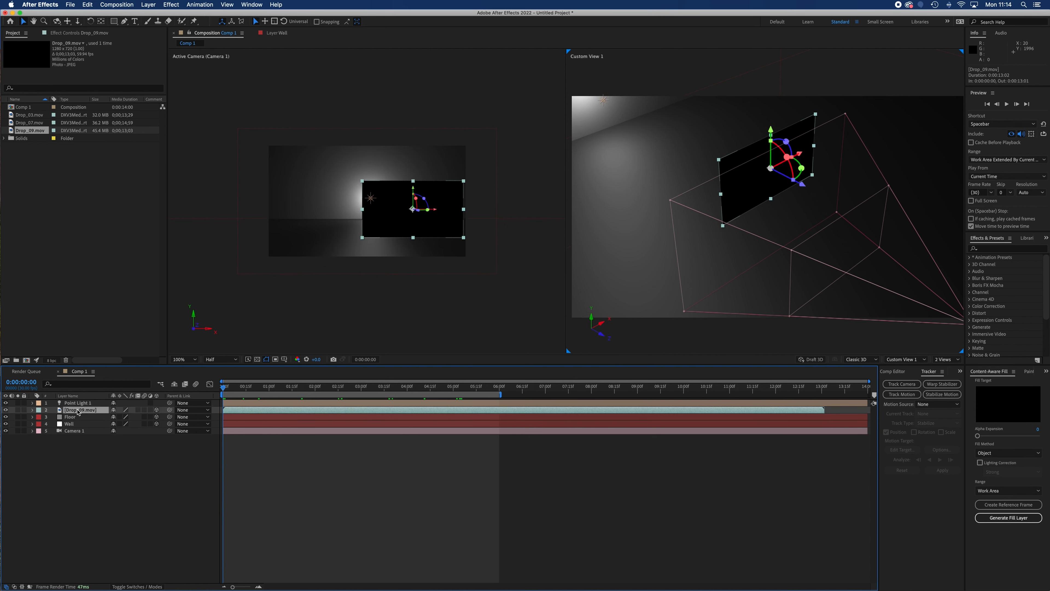
click(32, 410)
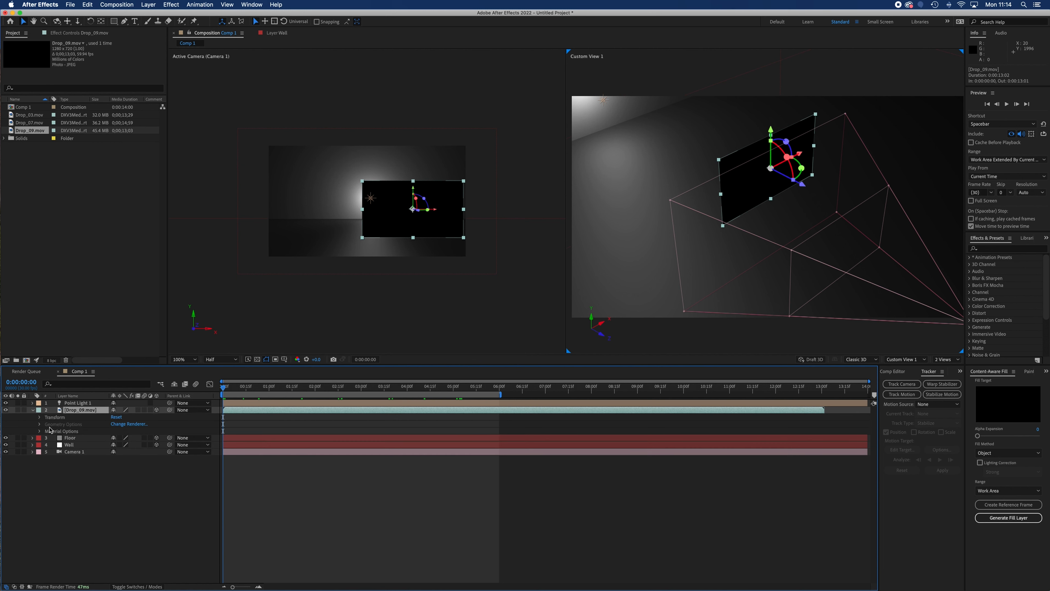
click(40, 431)
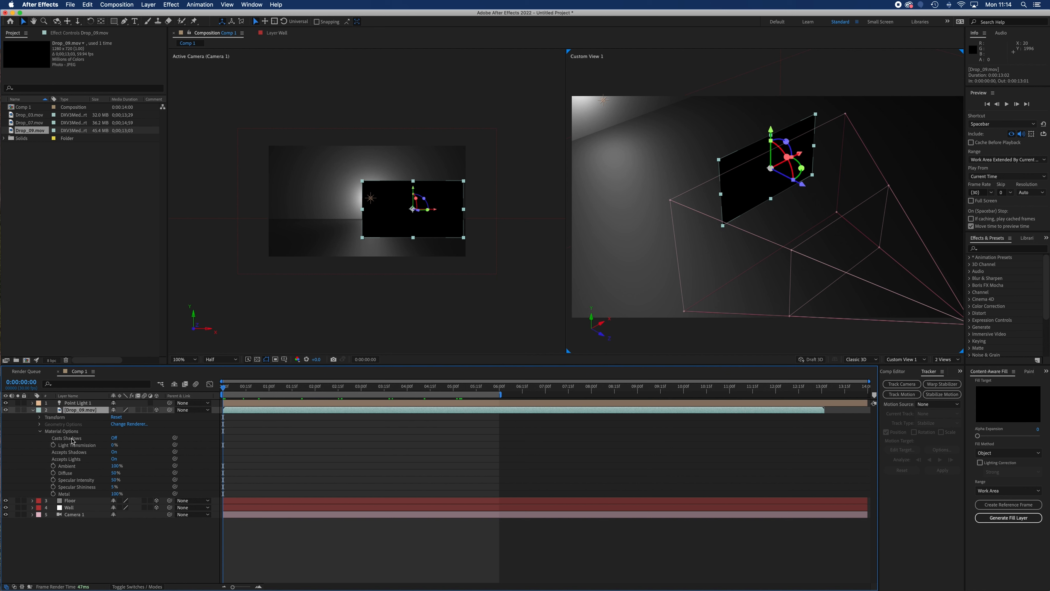
click(115, 438)
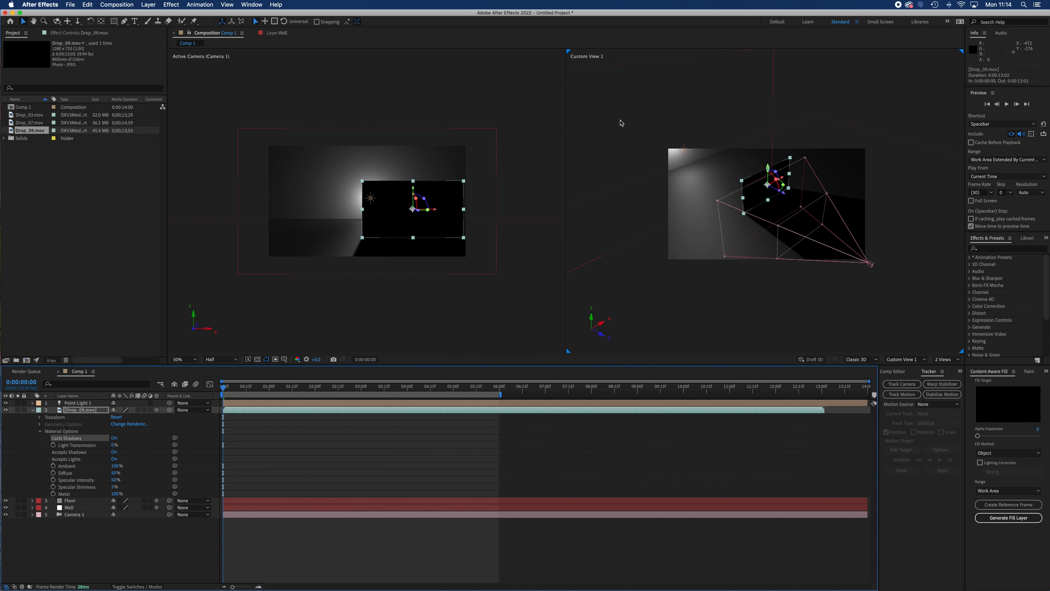
scroll(622, 124, down, 4)
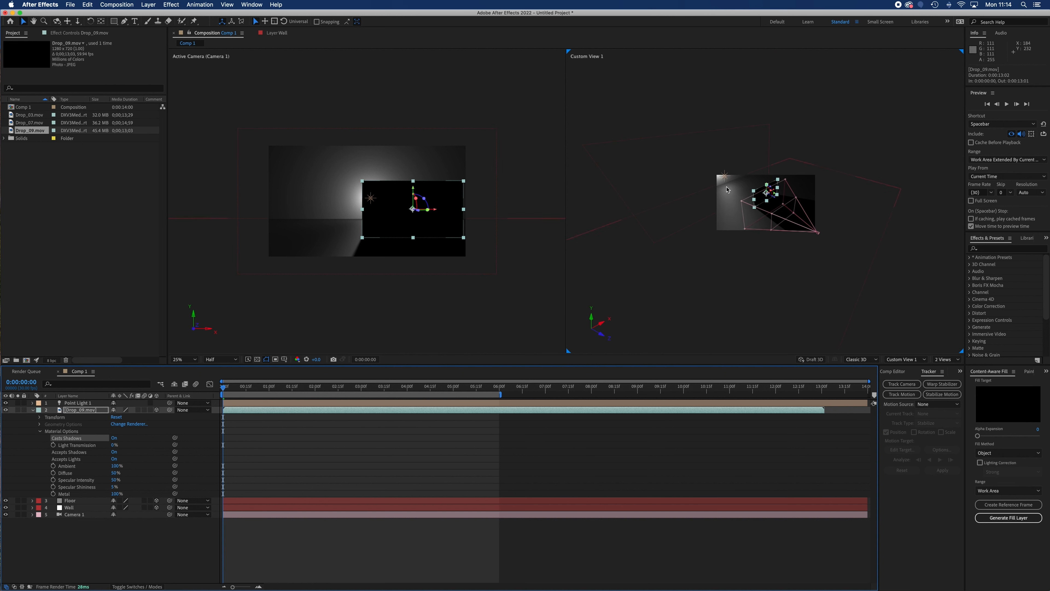
scroll(684, 155, up, 2)
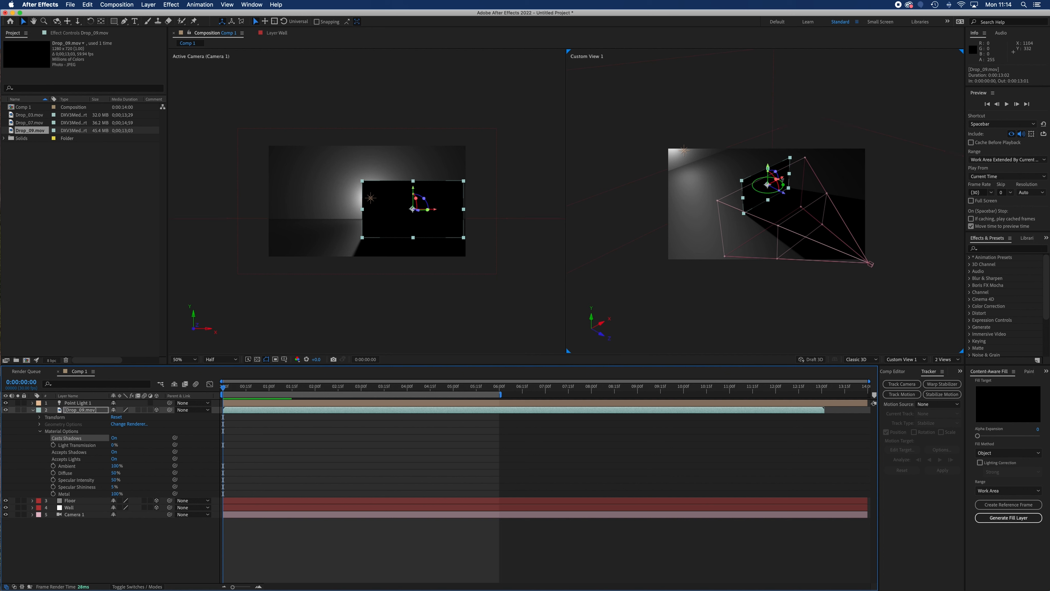
drag(785, 182, 764, 183)
click(83, 438)
key(super+z)
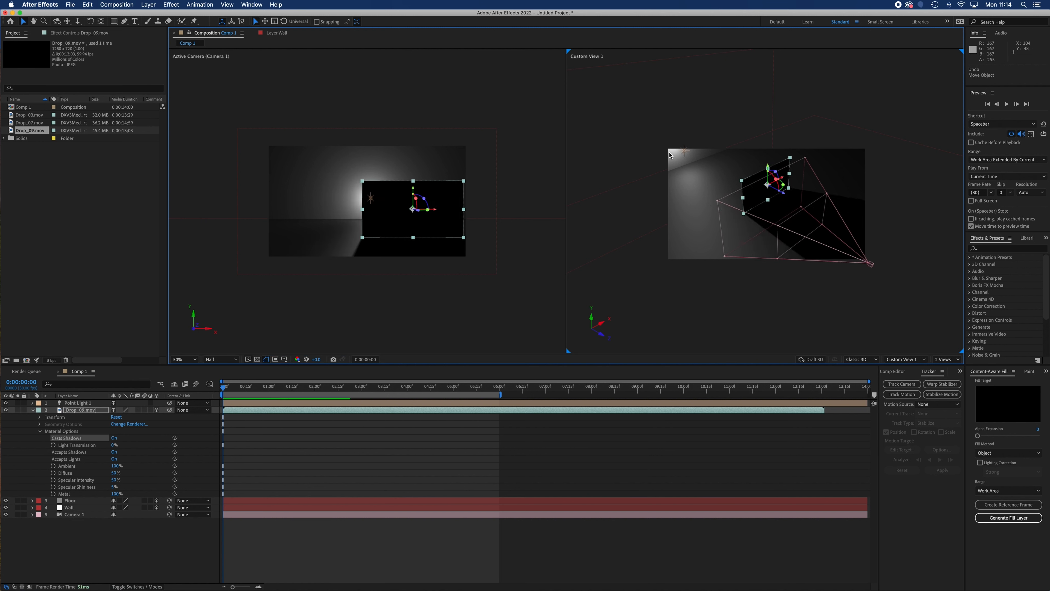
click(69, 403)
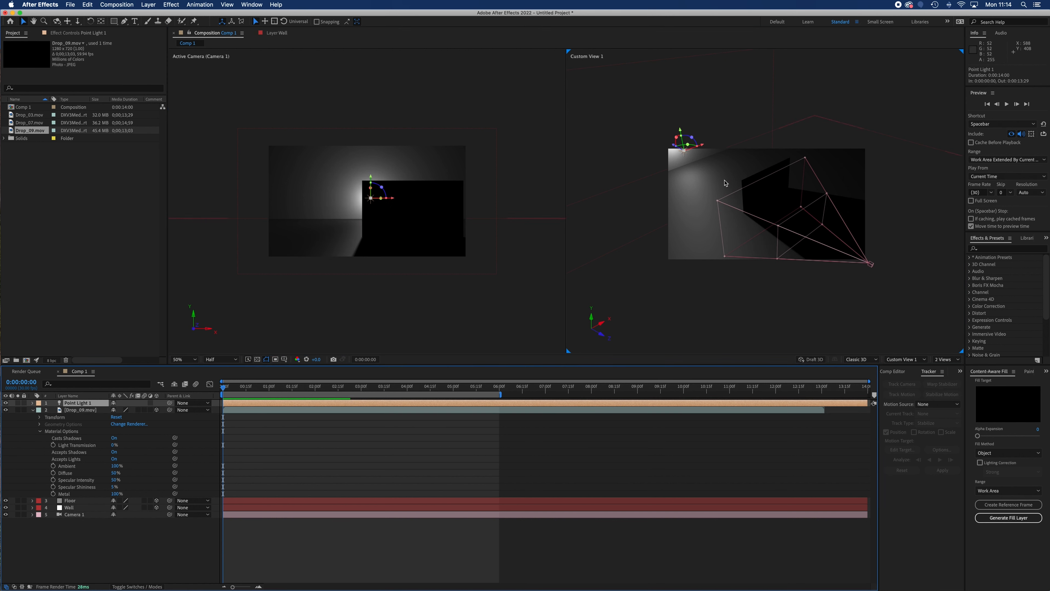
mouse_move(704, 147)
mouse_down()
mouse_move(665, 147)
mouse_move(731, 146)
mouse_move(692, 145)
mouse_up()
key(super+z)
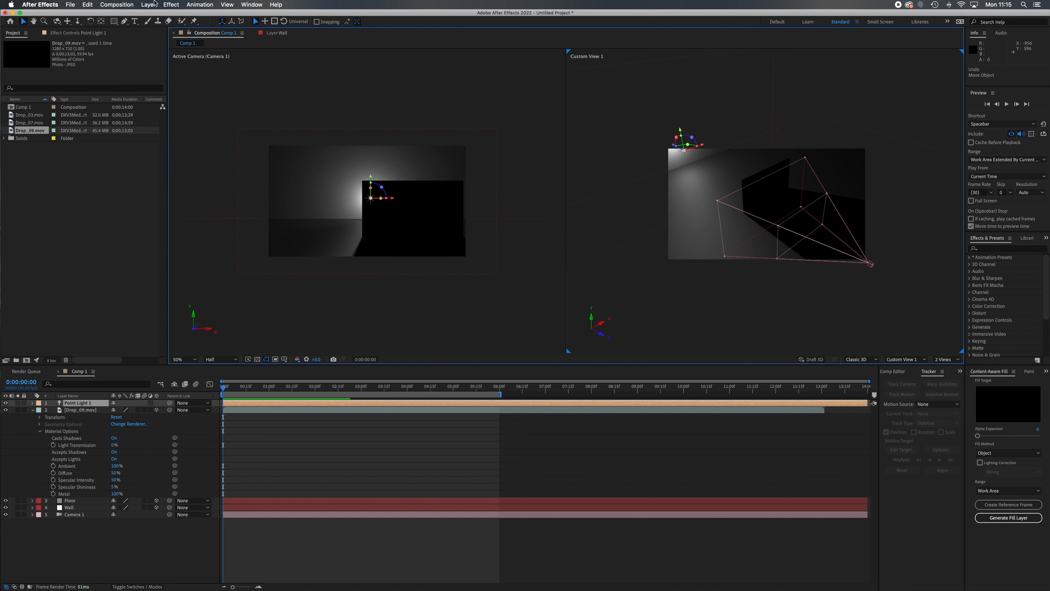
- Create a second white point light with 100% intensity and no falloff in front of the ink clip, and preview the composition
click(154, 4)
mouse_move(173, 14)
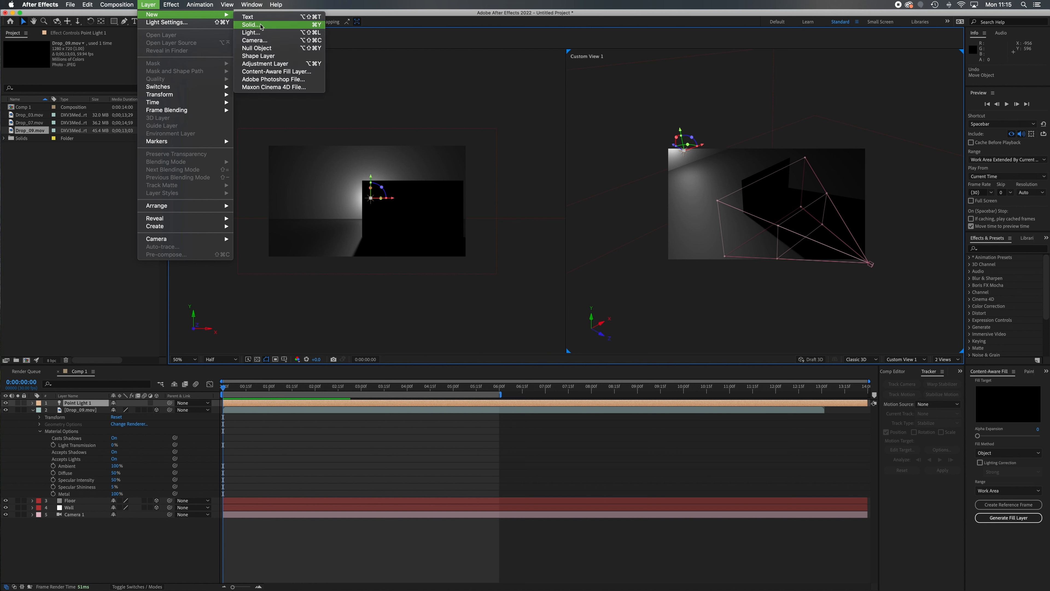
click(269, 33)
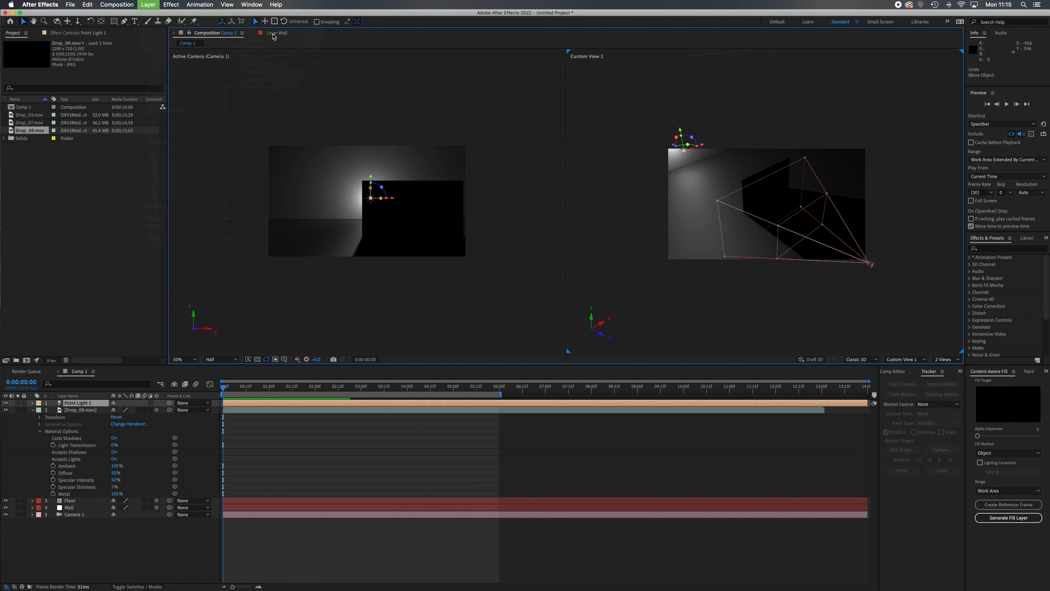
click(570, 398)
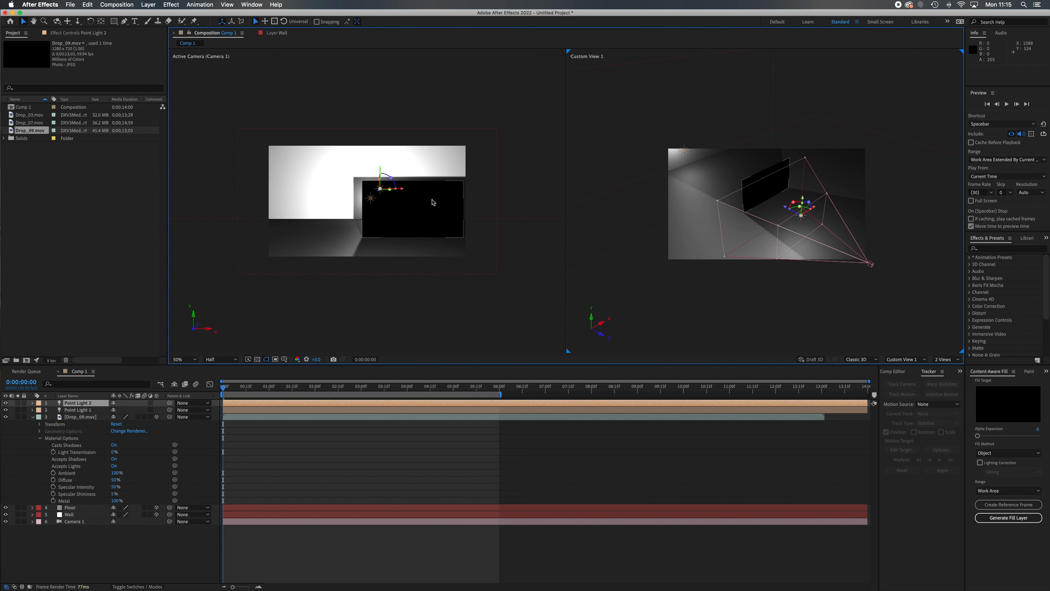
key(space)
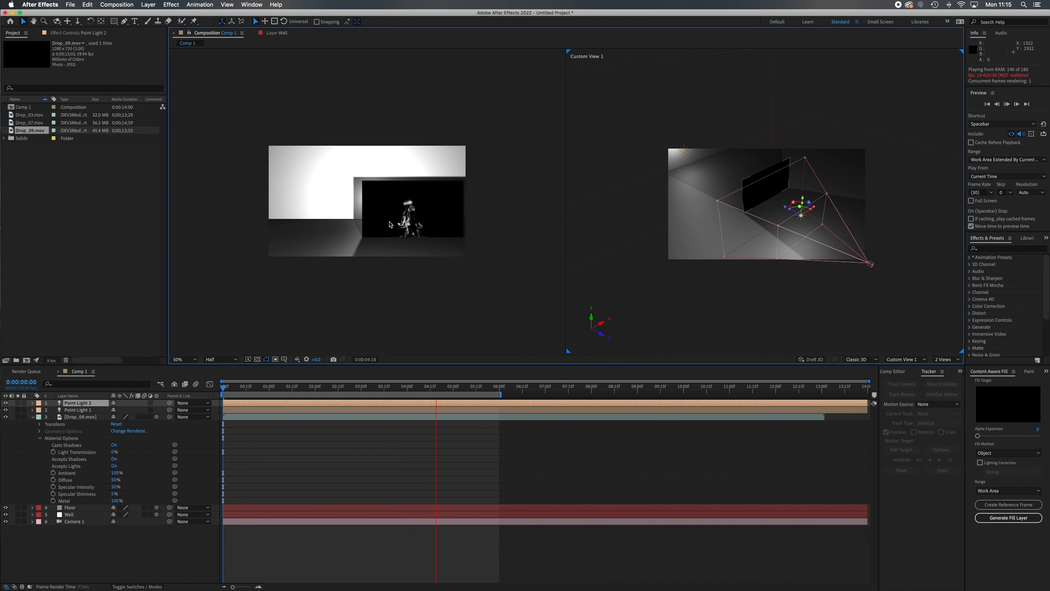
key(space)
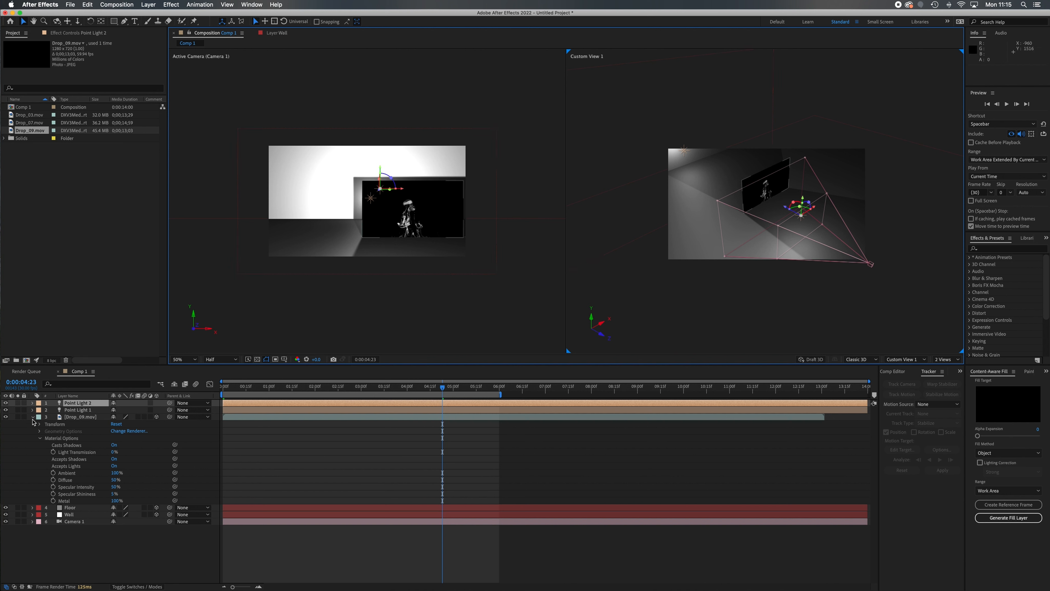
- Turn off Casts Shadows in the light options of Point Light 2
click(33, 417)
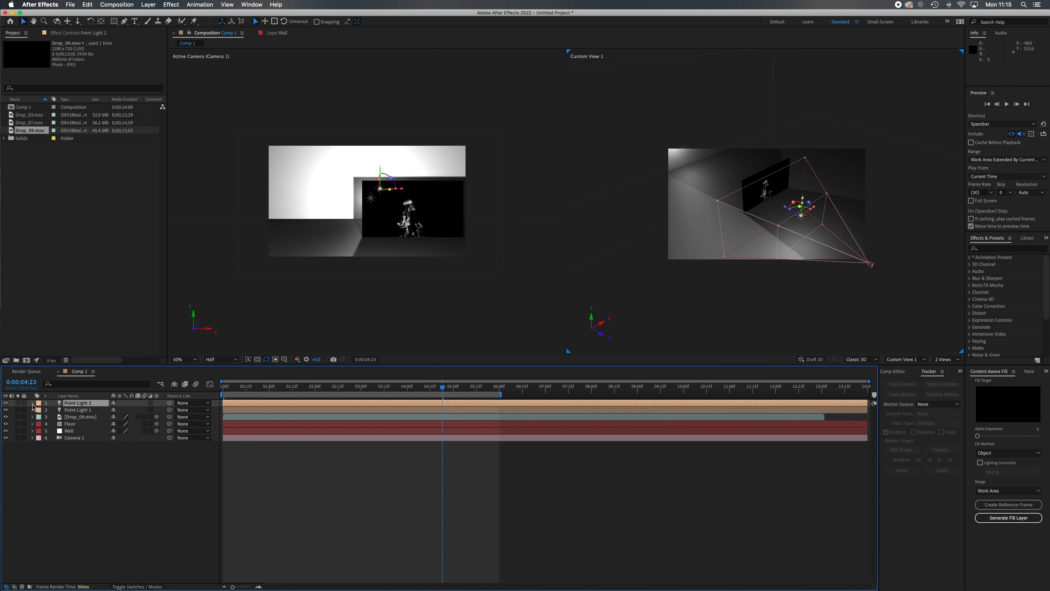
click(33, 404)
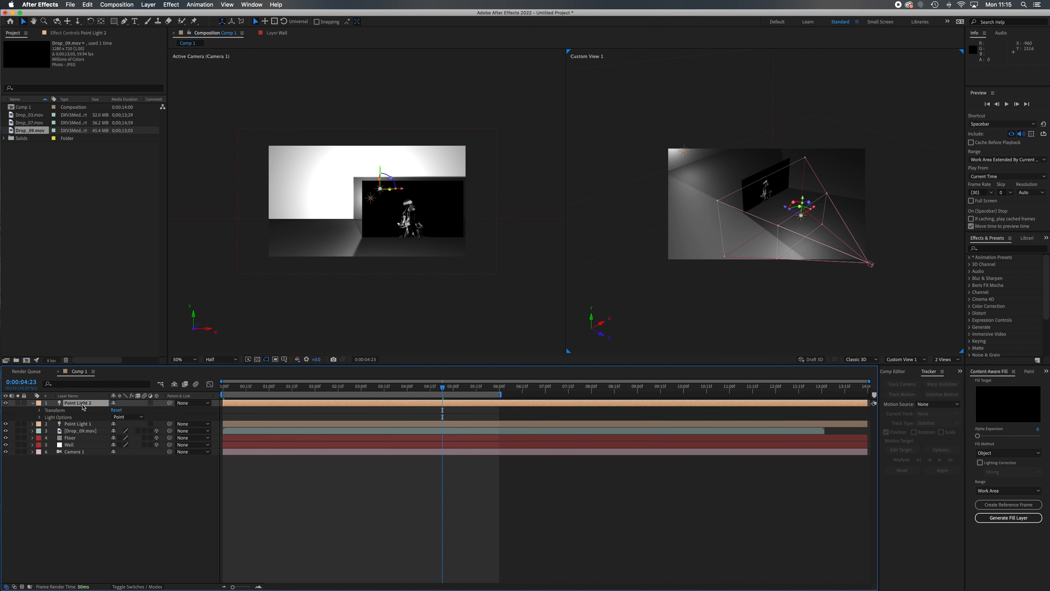
click(40, 417)
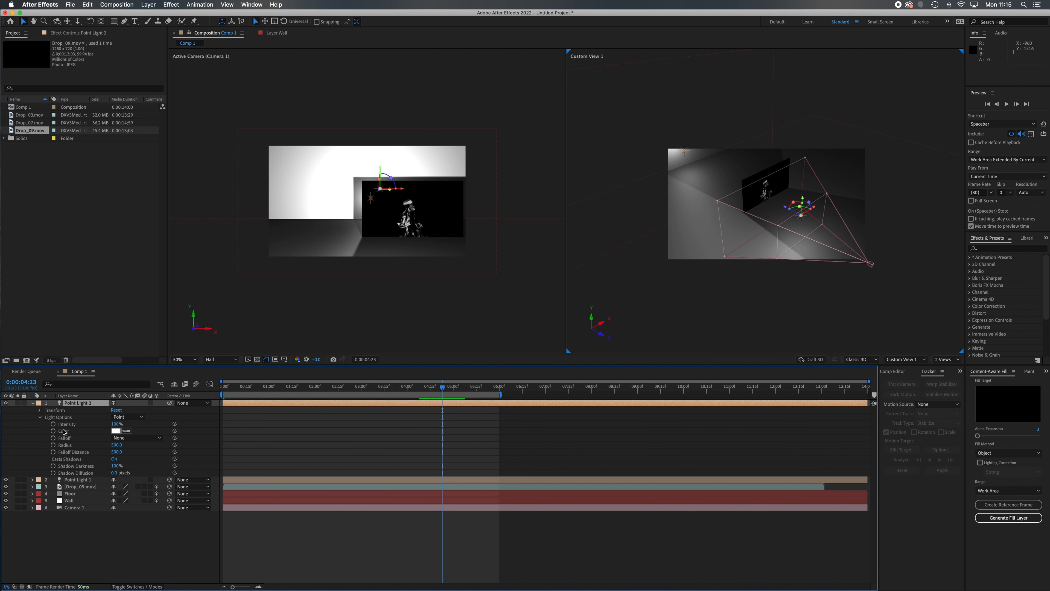
click(113, 459)
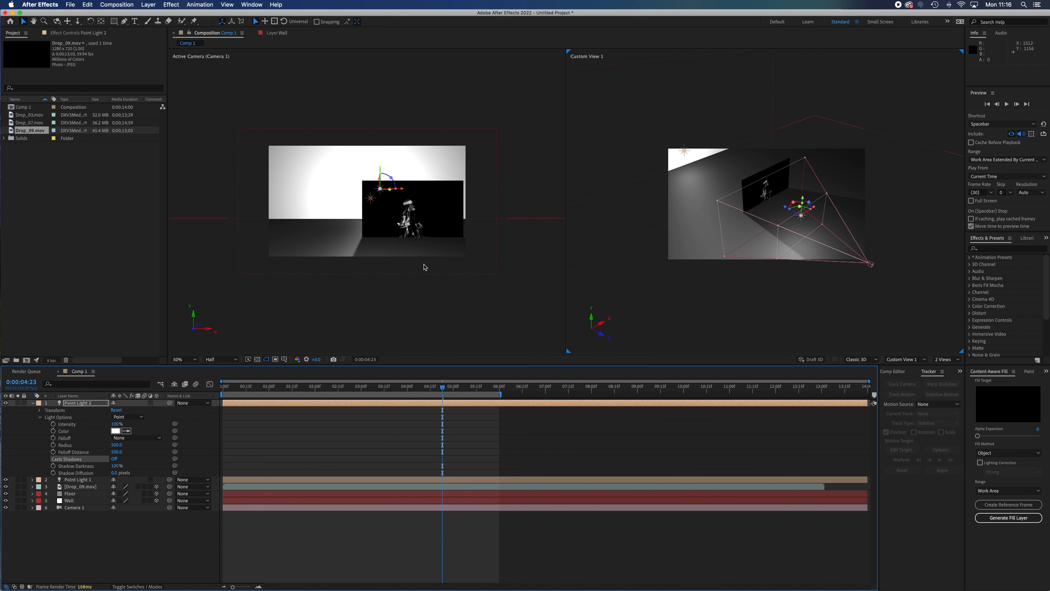
- Move the current time to 0:00:02:25 and collapse the properties of Point Light 2
scroll(425, 266, up, 1)
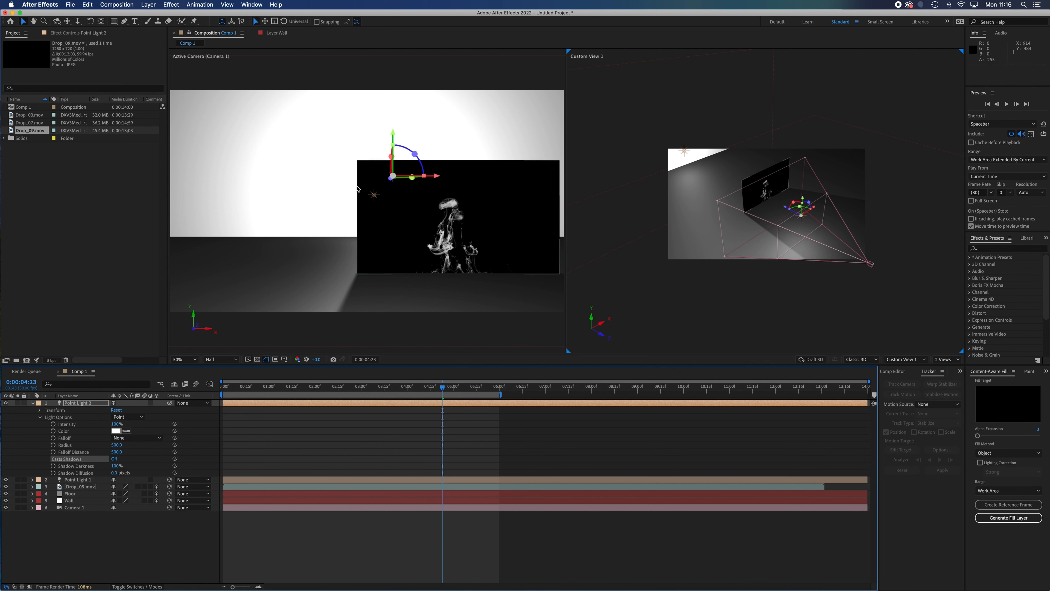
mouse_move(443, 387)
mouse_down()
mouse_move(216, 380)
mouse_move(437, 387)
mouse_up()
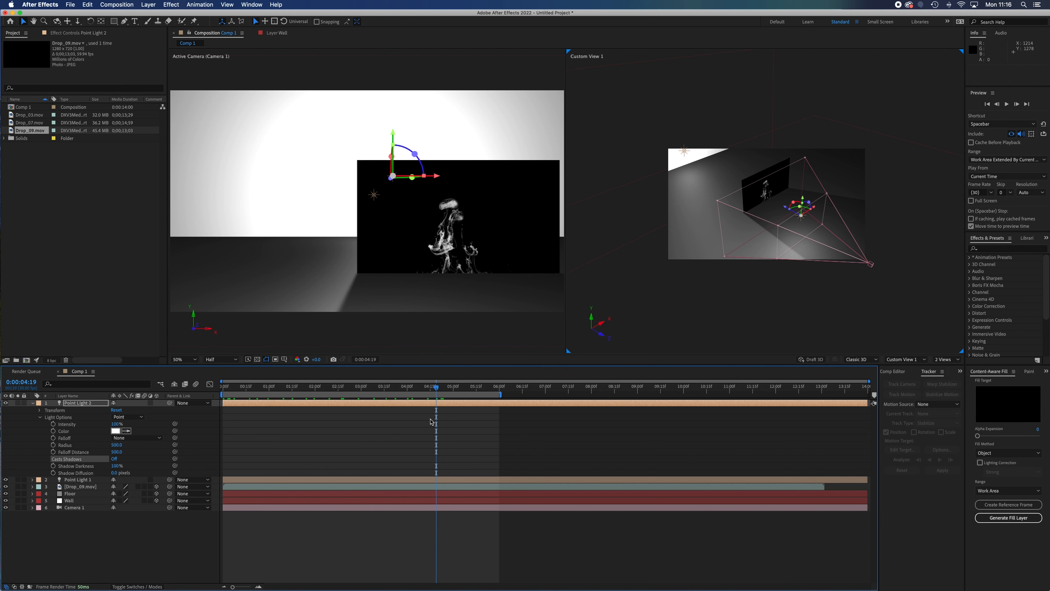
drag(399, 392, 354, 391)
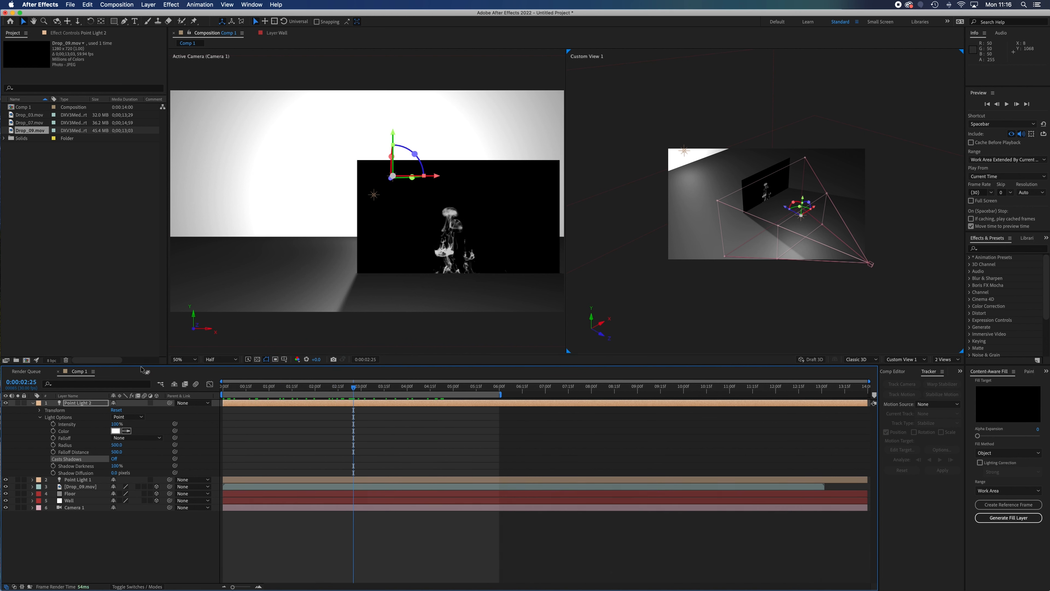
click(33, 403)
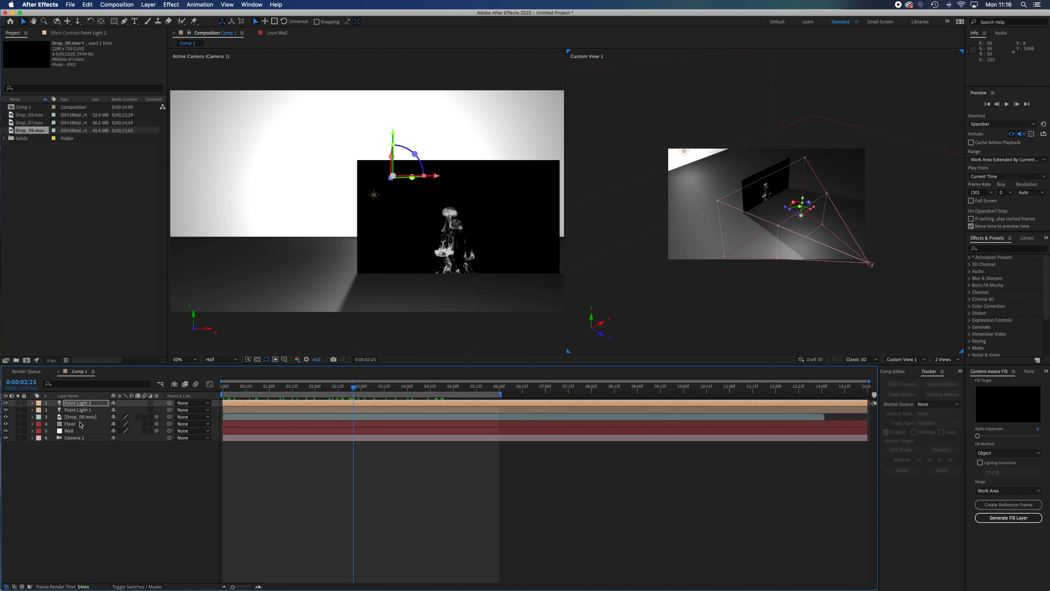
- Apply the Invert effect to the Drop_09.mov layer and show its effect controls
click(83, 418)
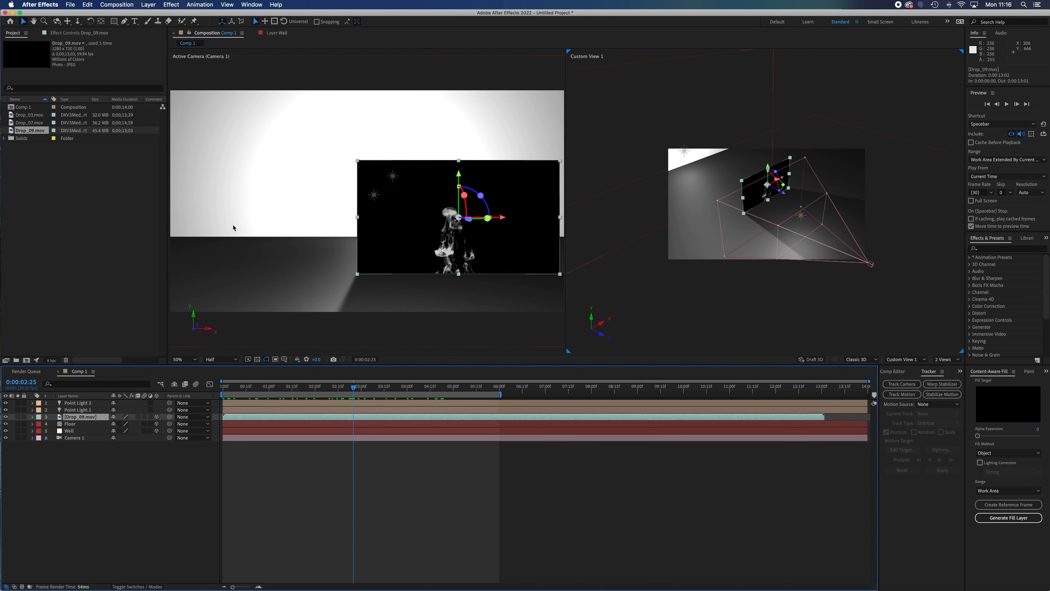
click(171, 5)
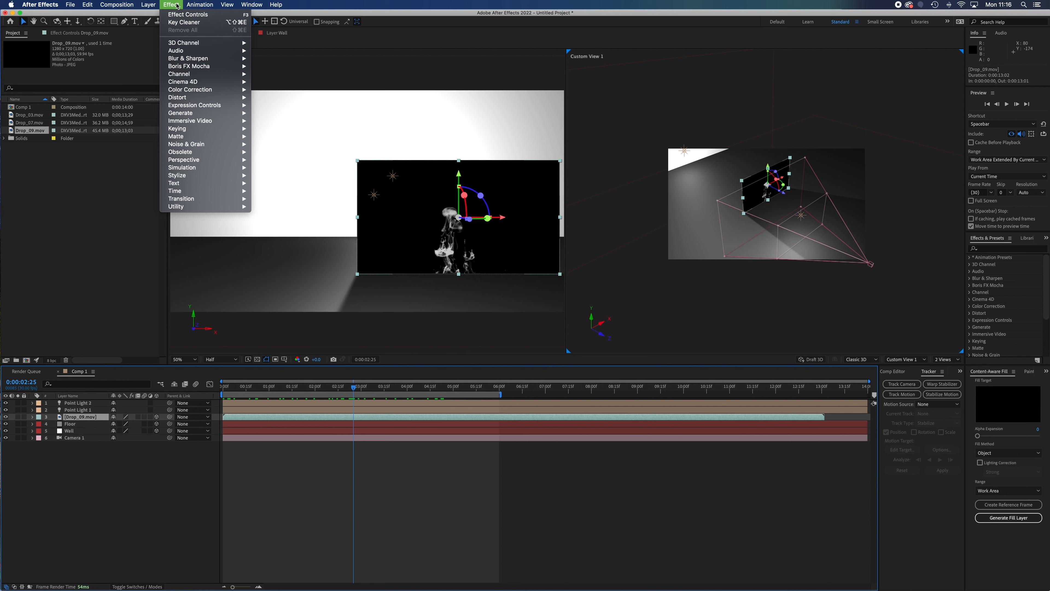
mouse_move(193, 75)
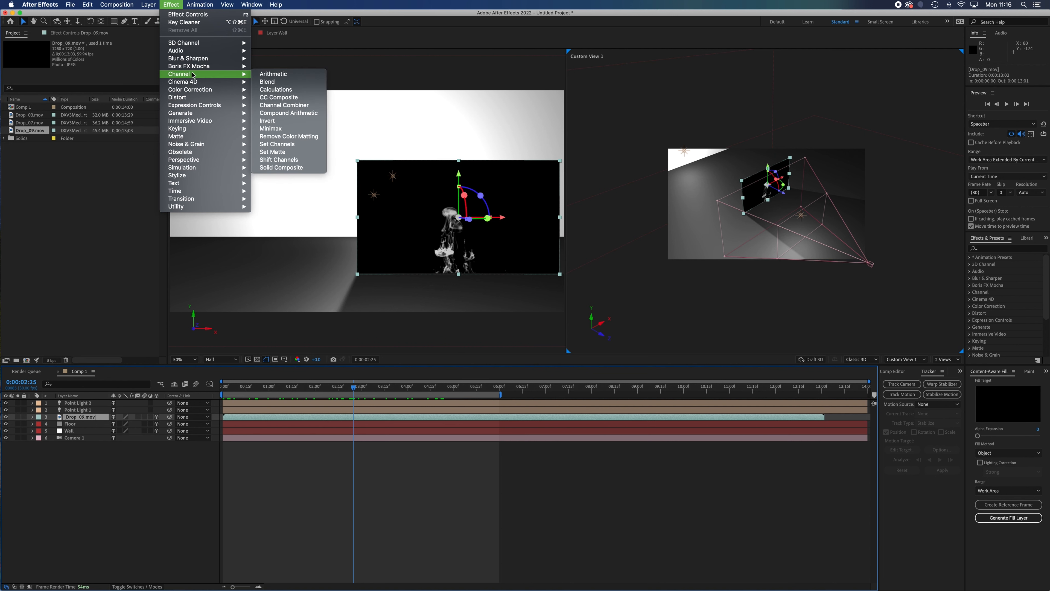
click(293, 124)
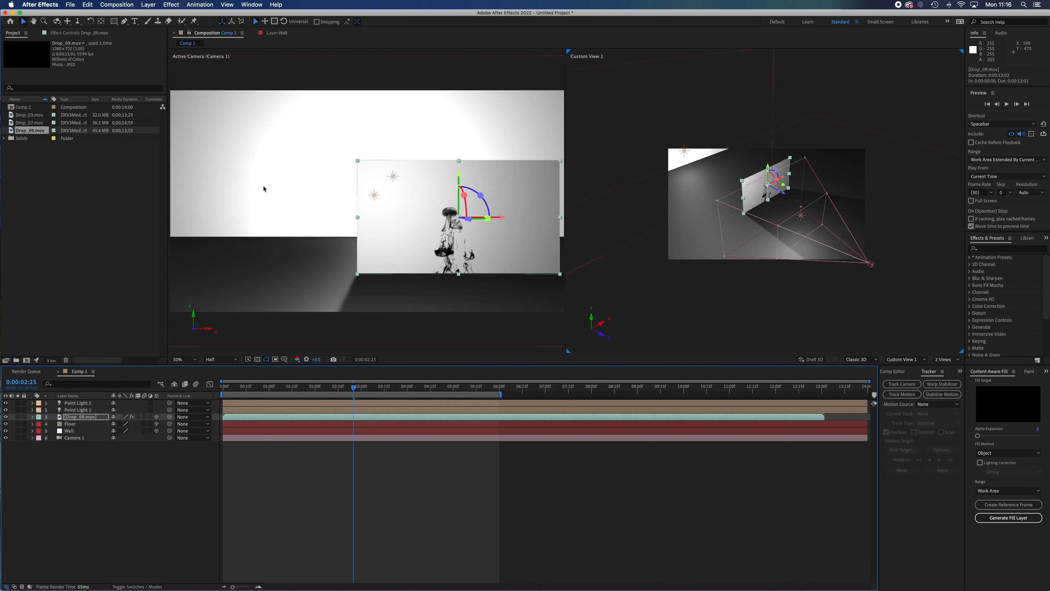
key(Return)
click(72, 33)
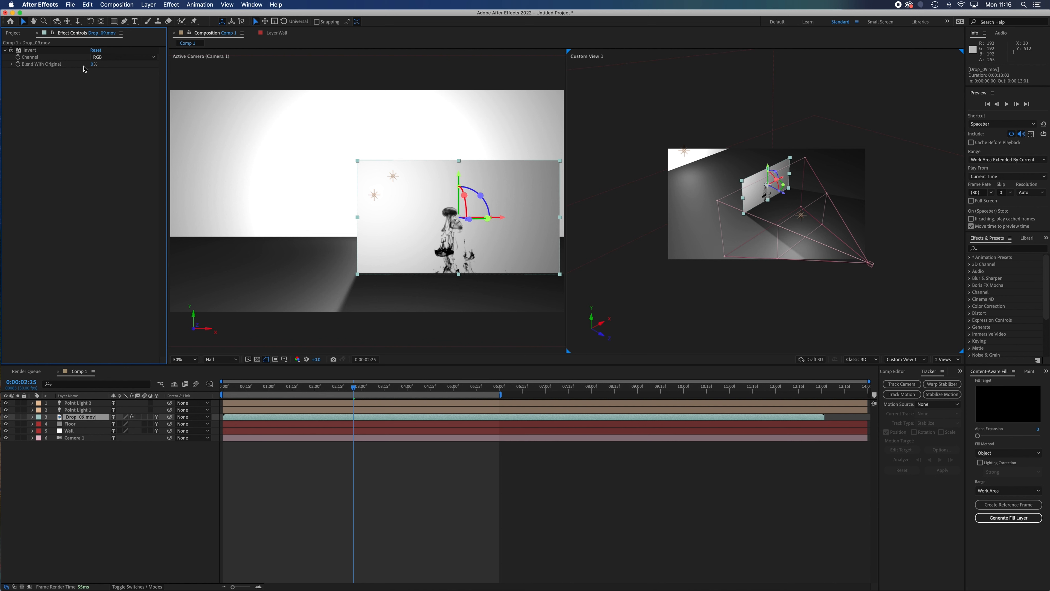
- Add the Color Range keying effect to the Drop_09.mov layer
click(177, 4)
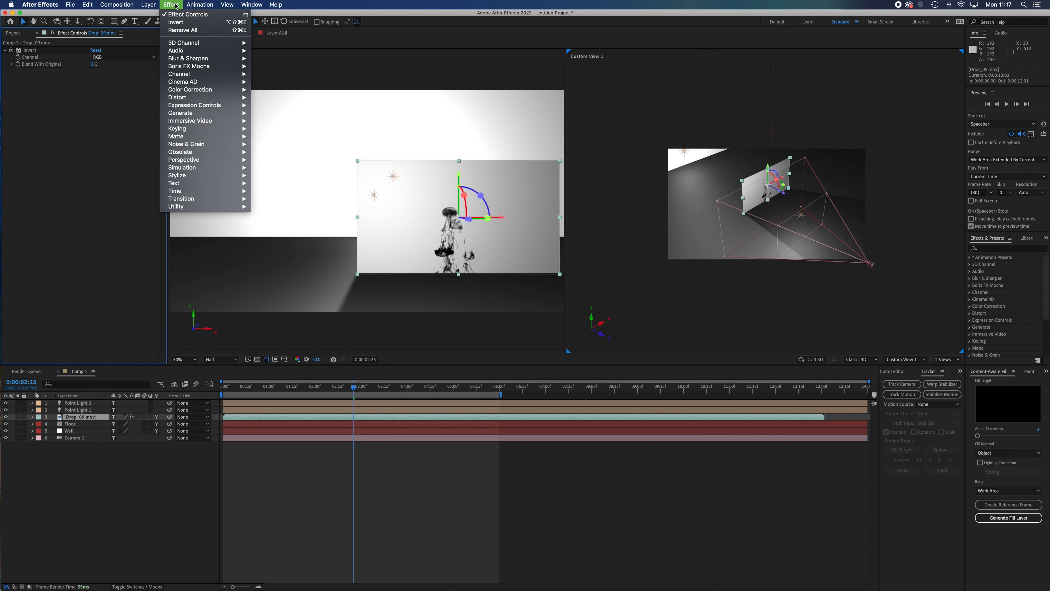
mouse_move(207, 128)
click(309, 152)
click(105, 91)
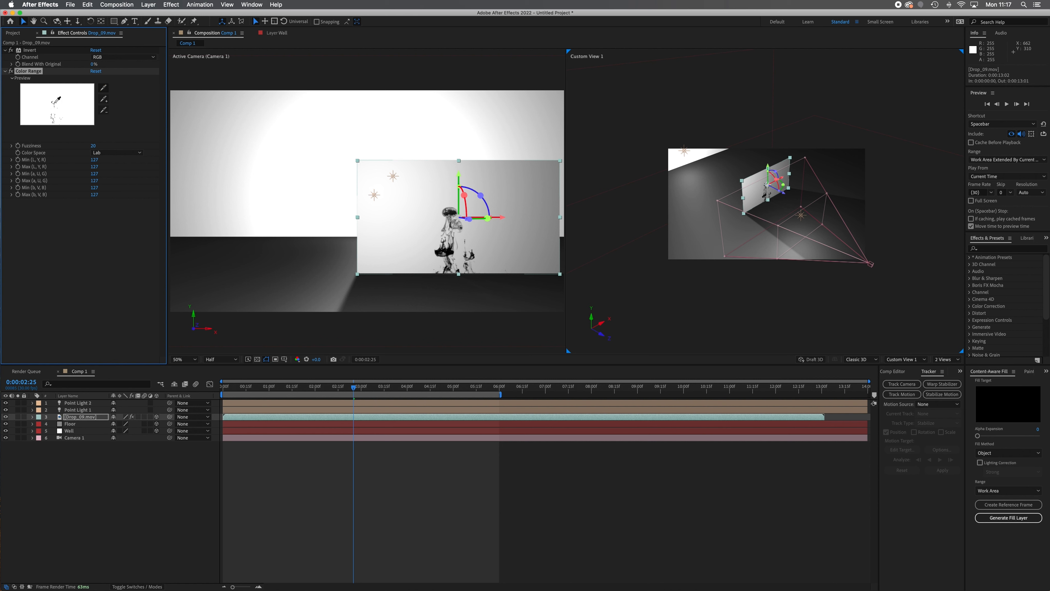
click(381, 170)
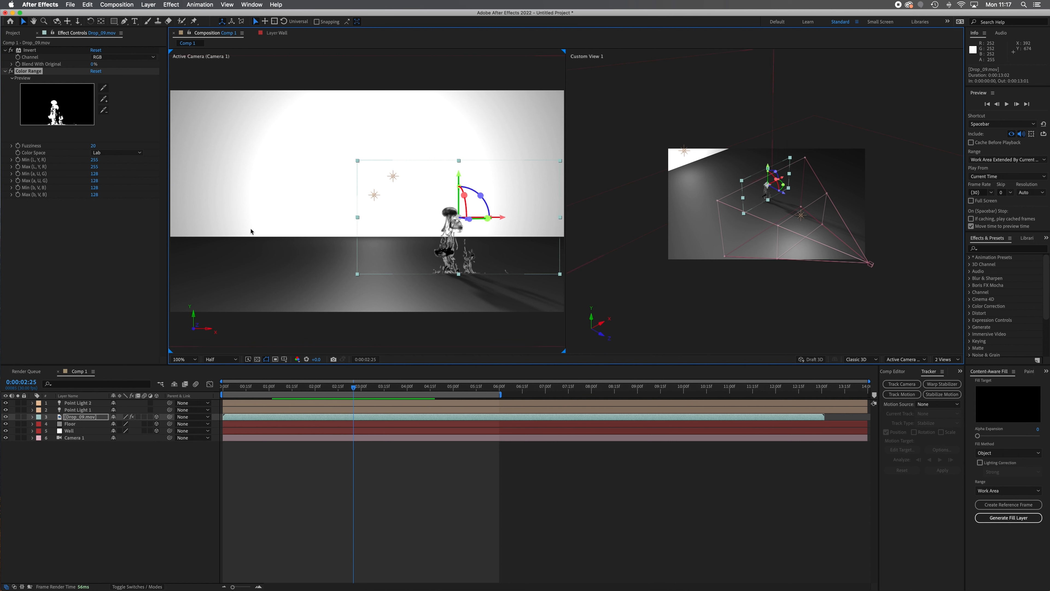
click(103, 99)
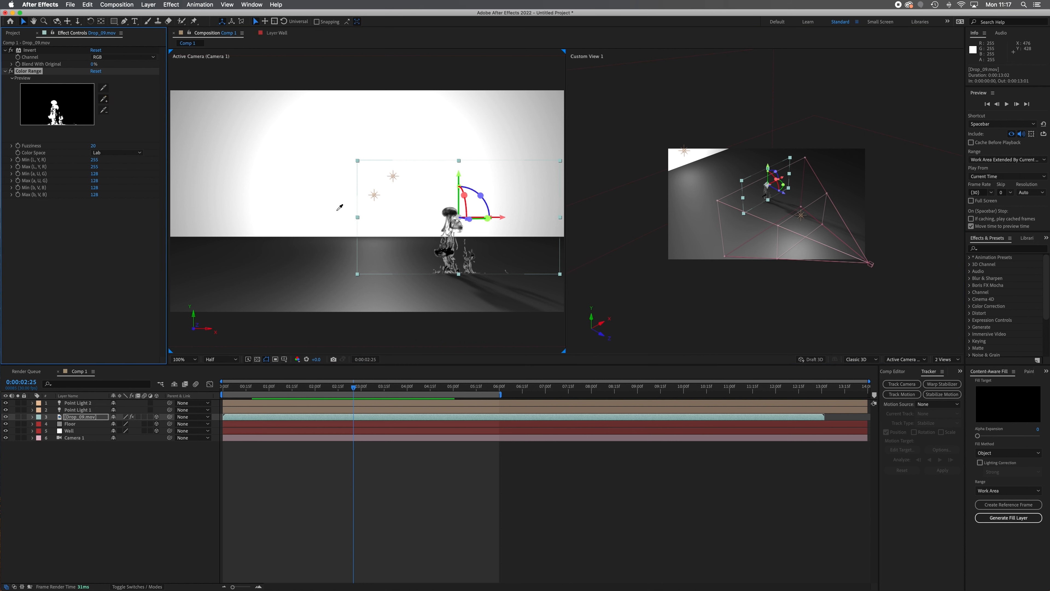
click(455, 243)
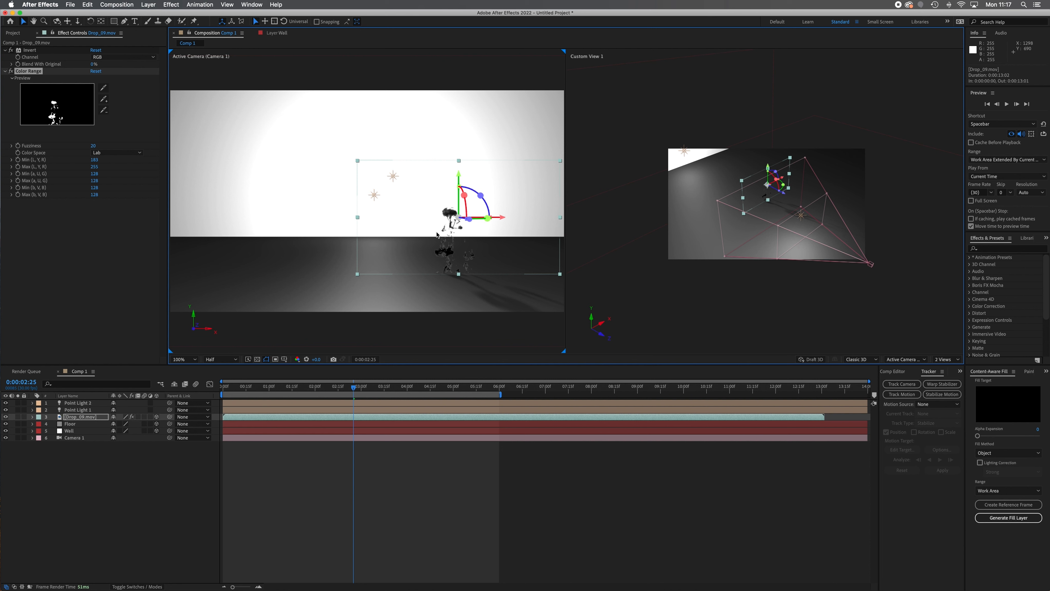
key(super+z)
key(super+z)
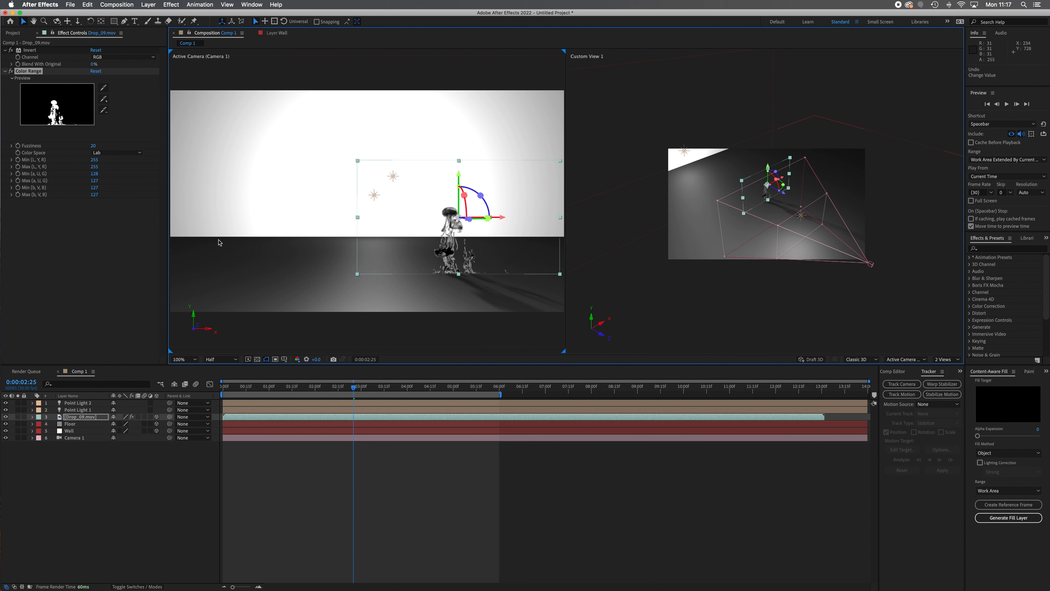
key(super+z)
key(super+z)
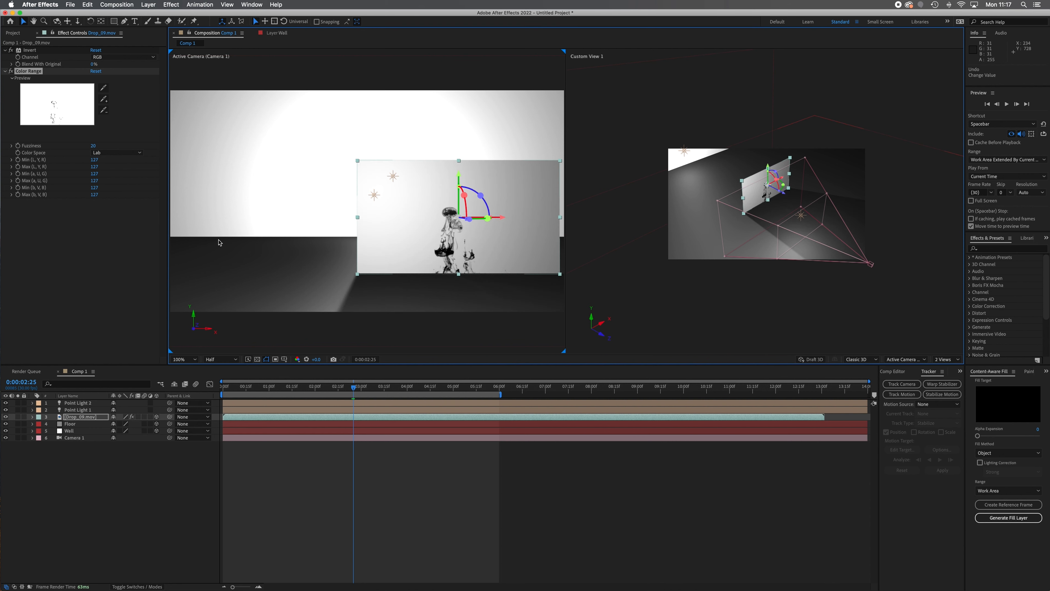
- Key out the ink clip's white background by sampling it with Color Range, and add the Key Cleaner effect
click(103, 87)
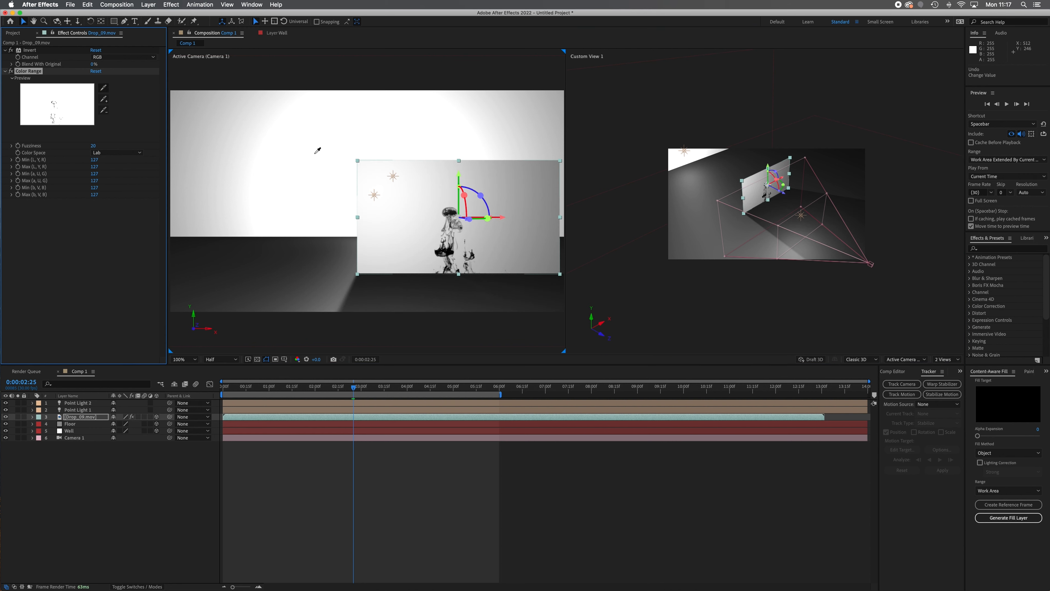
click(379, 178)
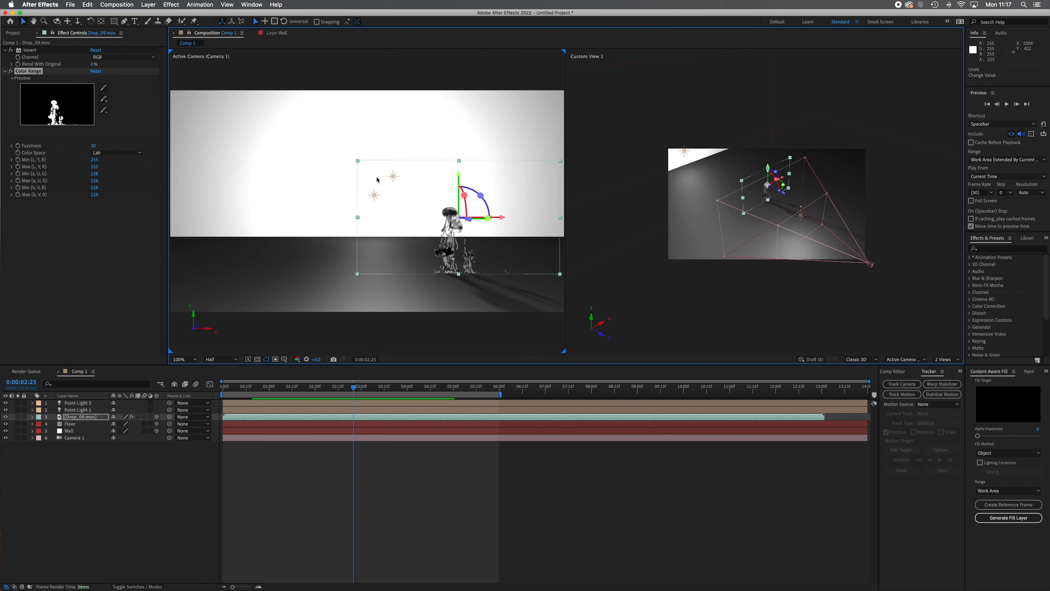
click(171, 4)
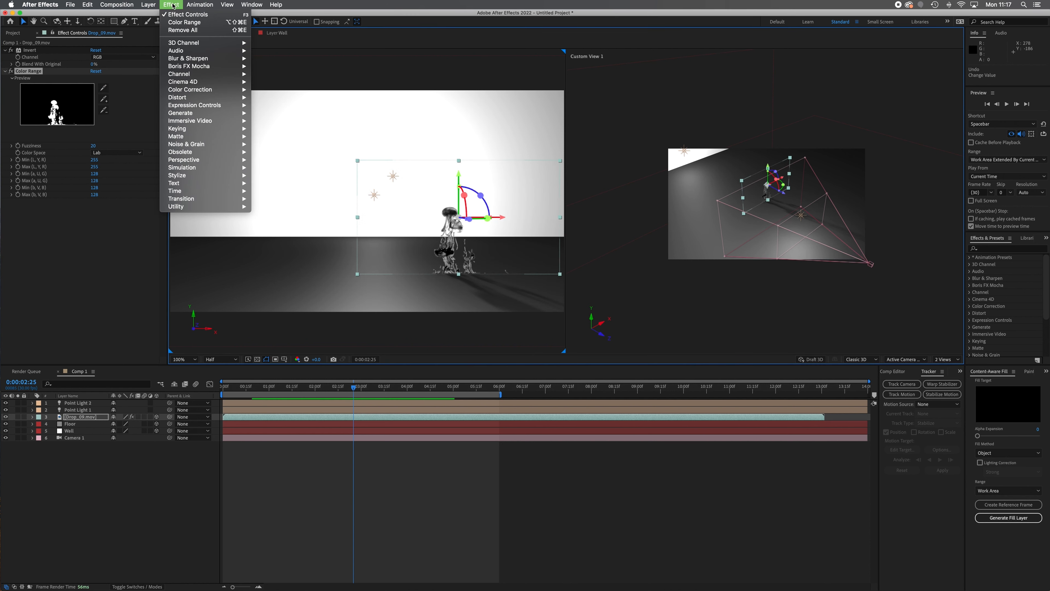
mouse_move(195, 129)
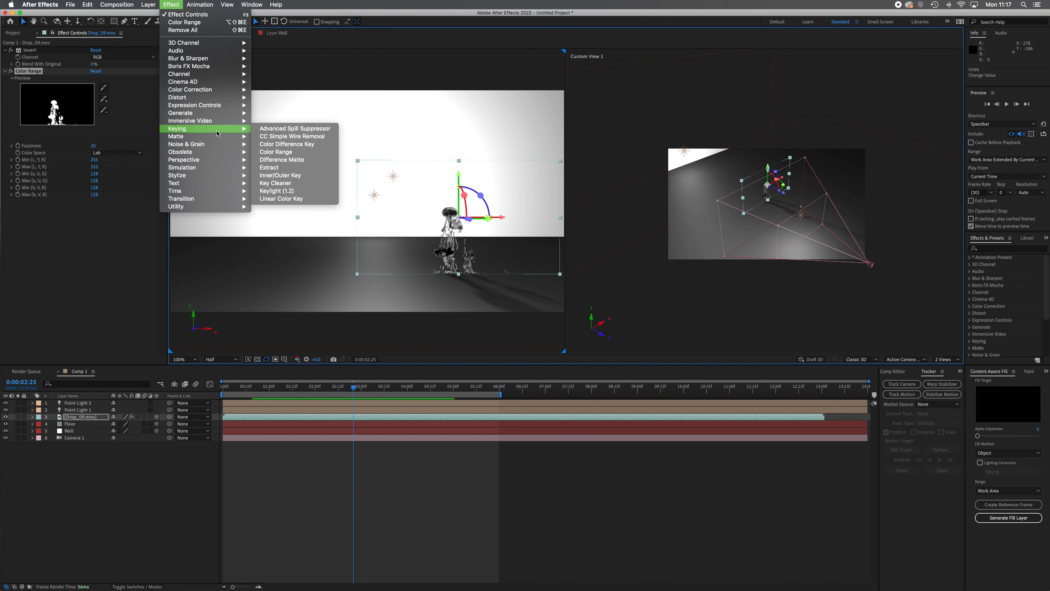
click(305, 186)
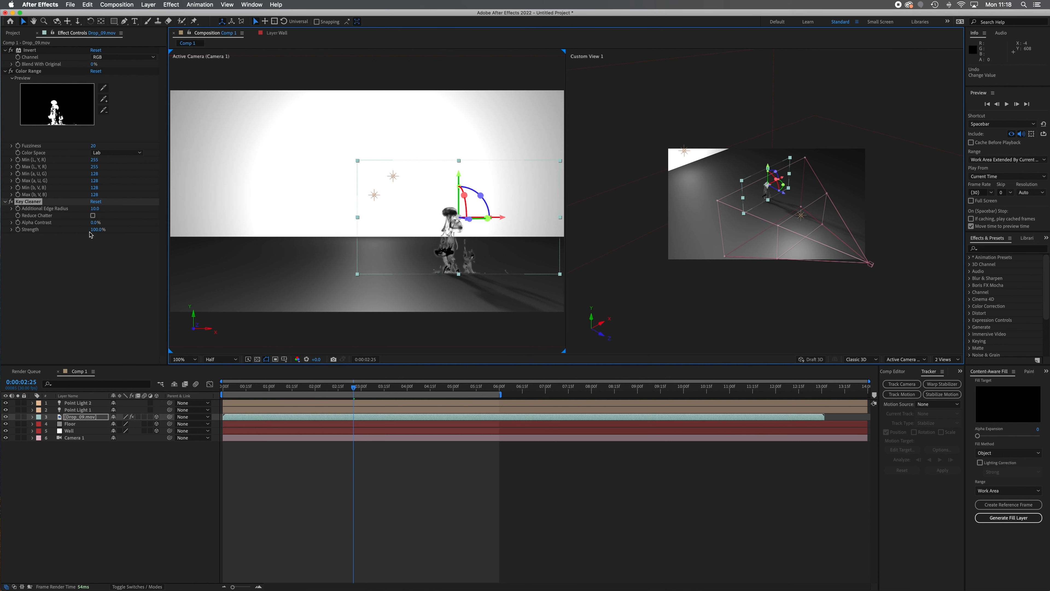
- Set the ink drop's Key Cleaner Additional Edge Radius to 32.2 and preview the animation from the first frame
drag(96, 211, 195, 220)
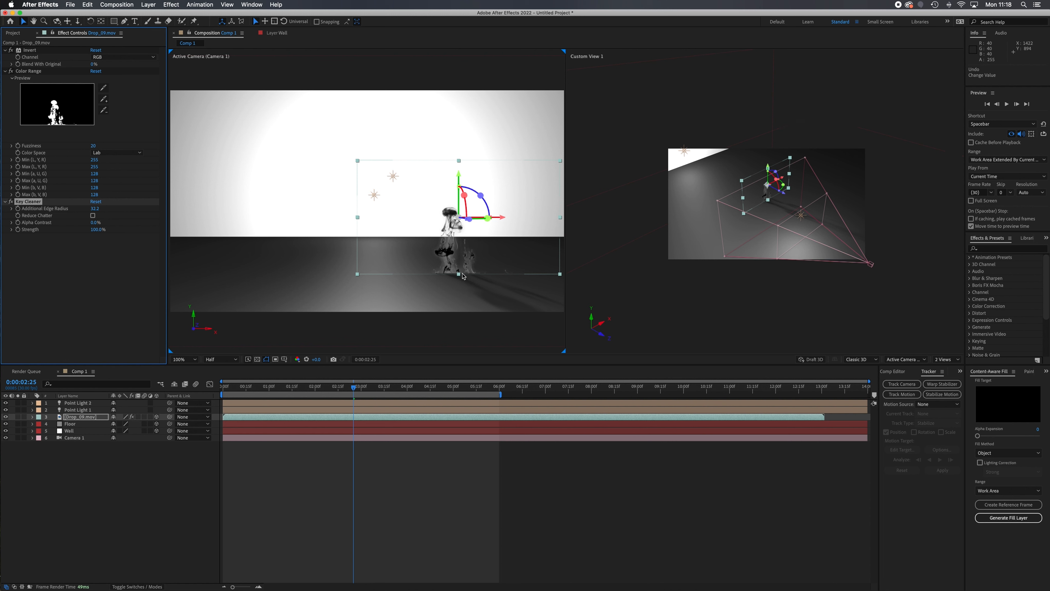
drag(358, 393, 222, 386)
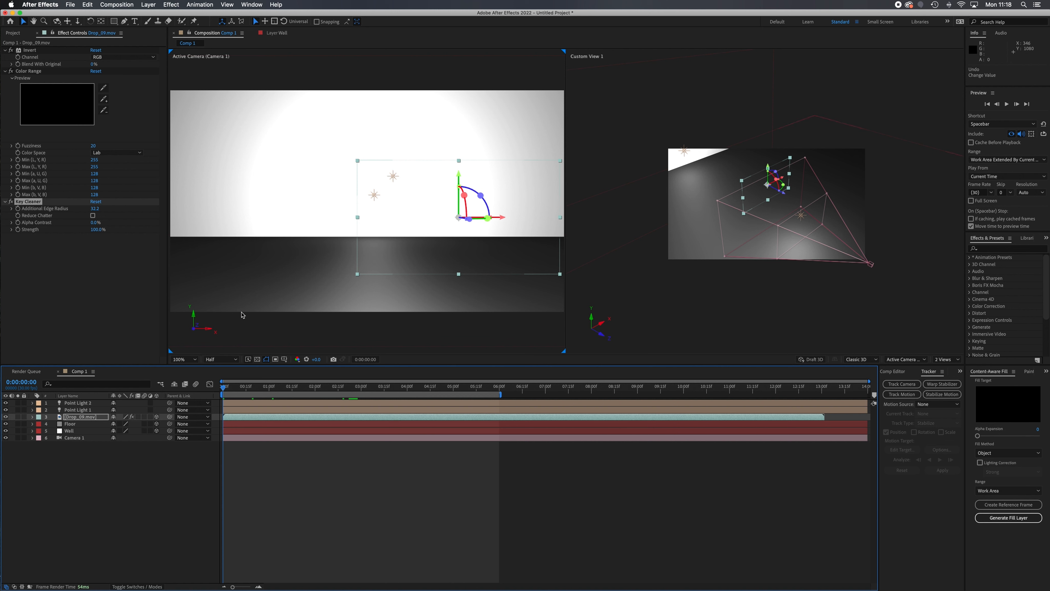
key(space)
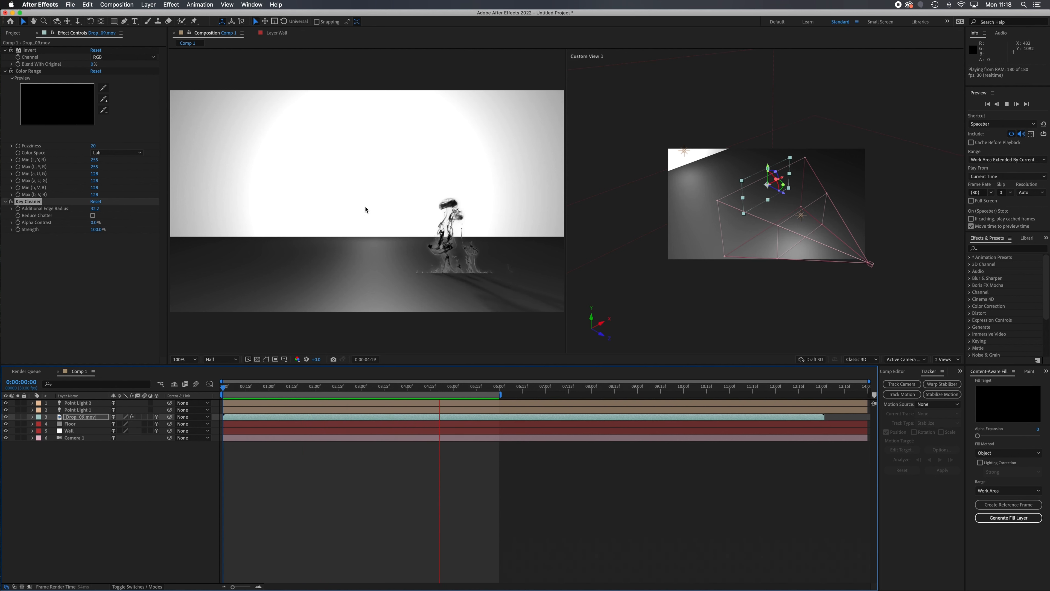
key(space)
mouse_move(275, 391)
mouse_down()
mouse_move(234, 393)
mouse_move(378, 396)
mouse_up()
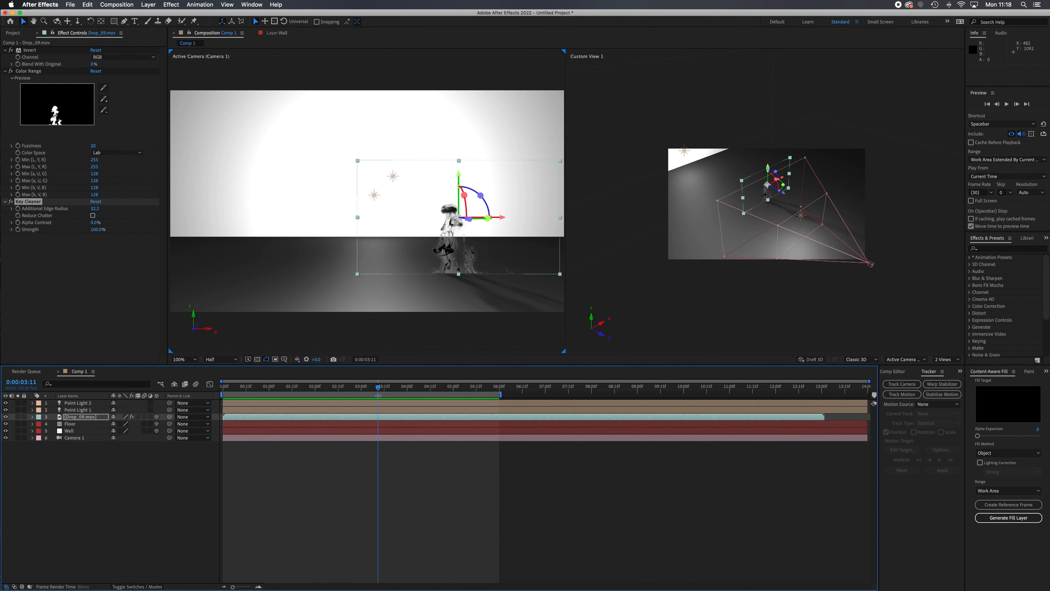
- Try Point Light 1 as a Spot light with a cone angle of 42° and a cone feather of 100%
click(73, 410)
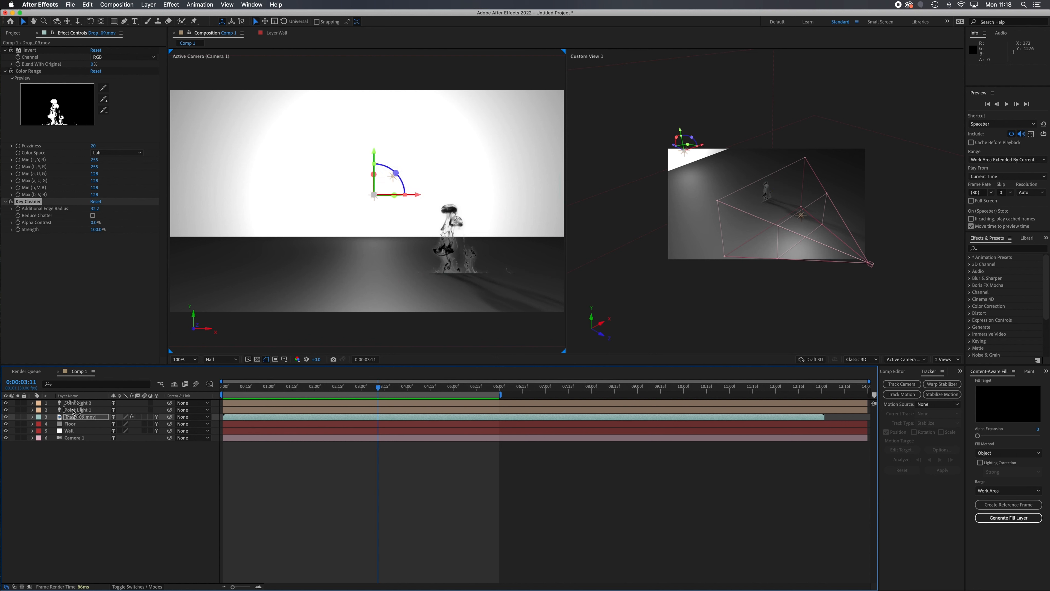
click(33, 411)
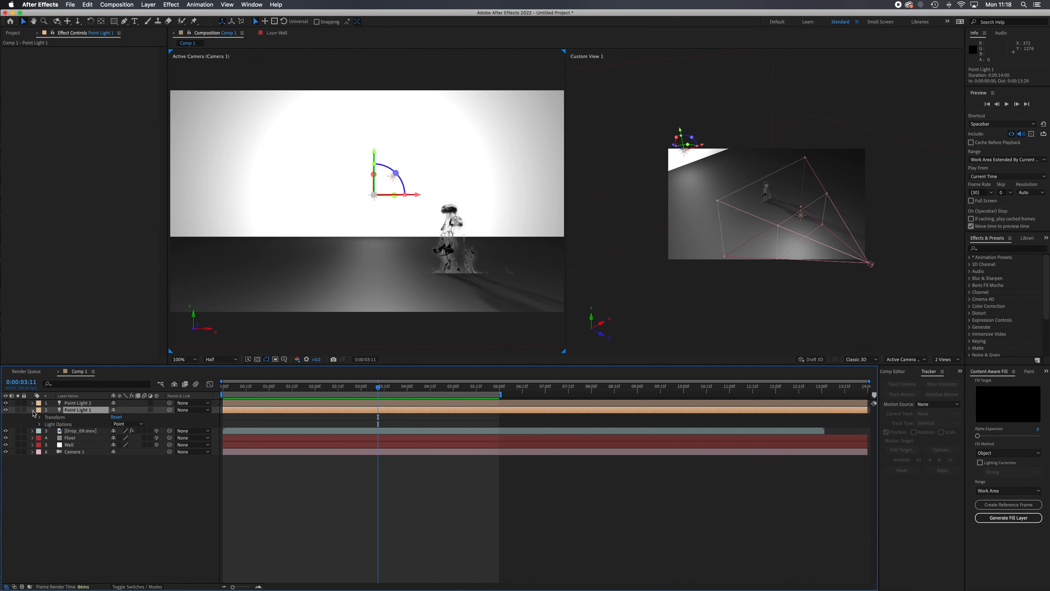
click(40, 424)
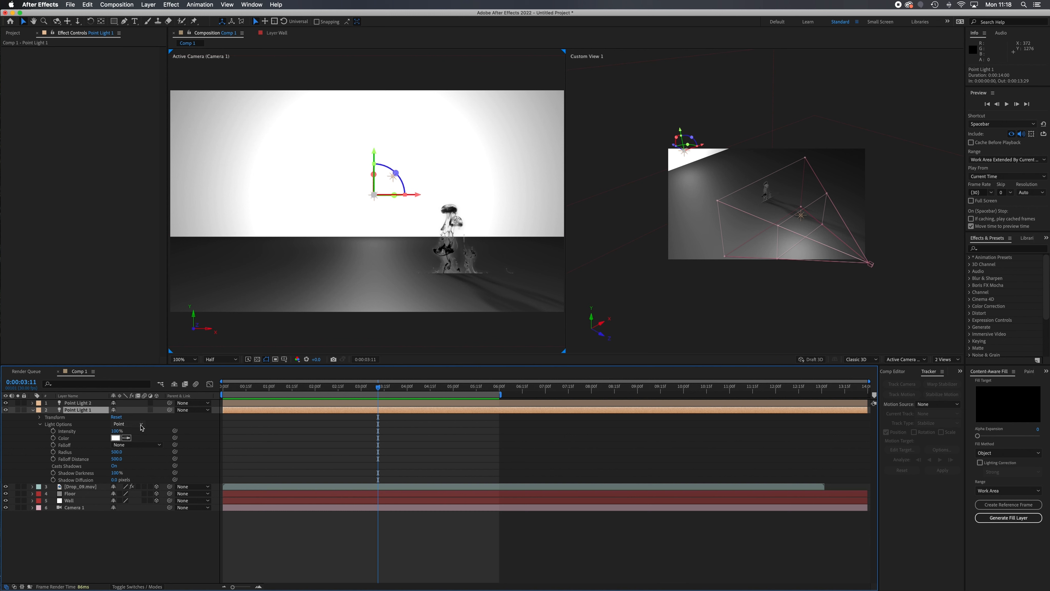
click(142, 425)
click(137, 442)
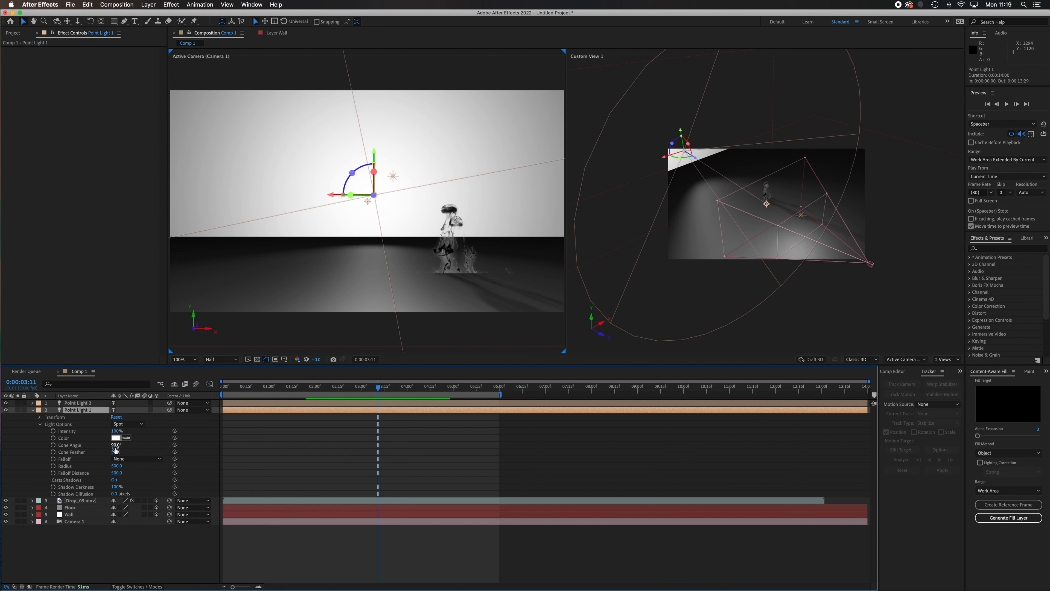
drag(116, 445, 96, 445)
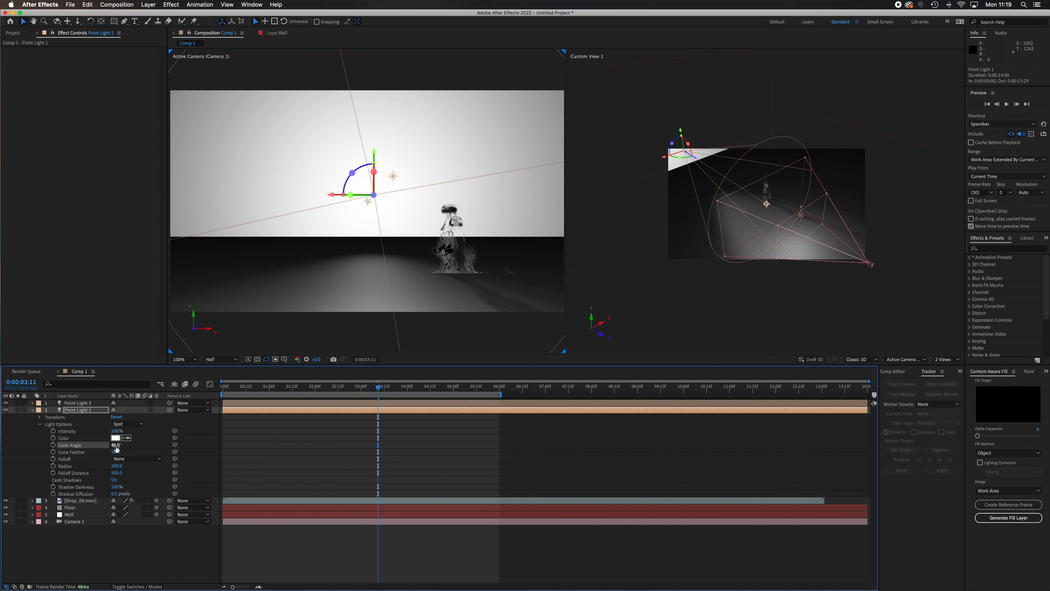
drag(116, 449, 96, 455)
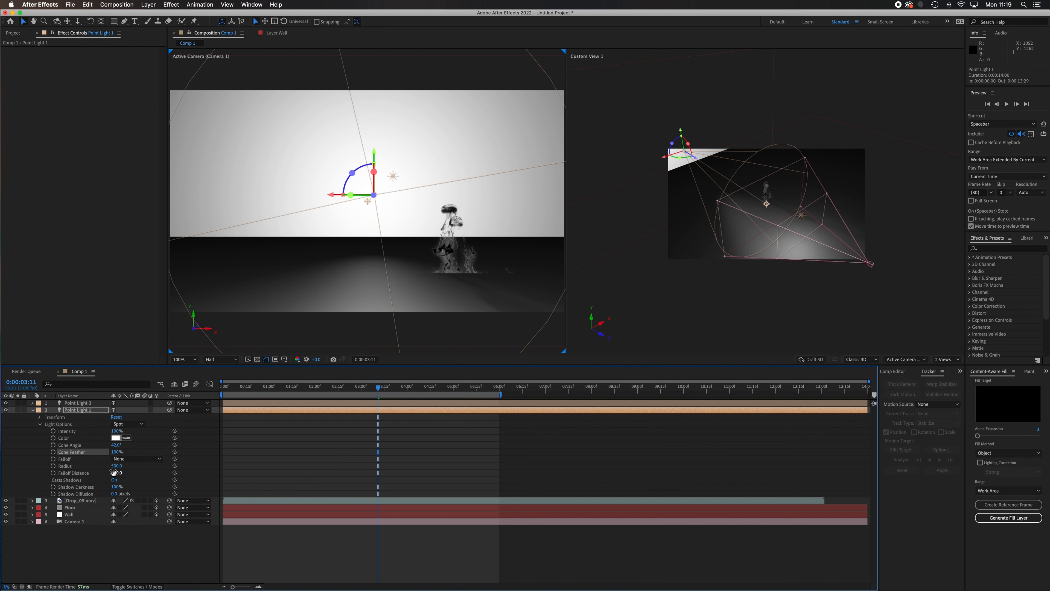
- Try rotating Point Light 1 about its X and Y axes, and reset its transform
click(41, 417)
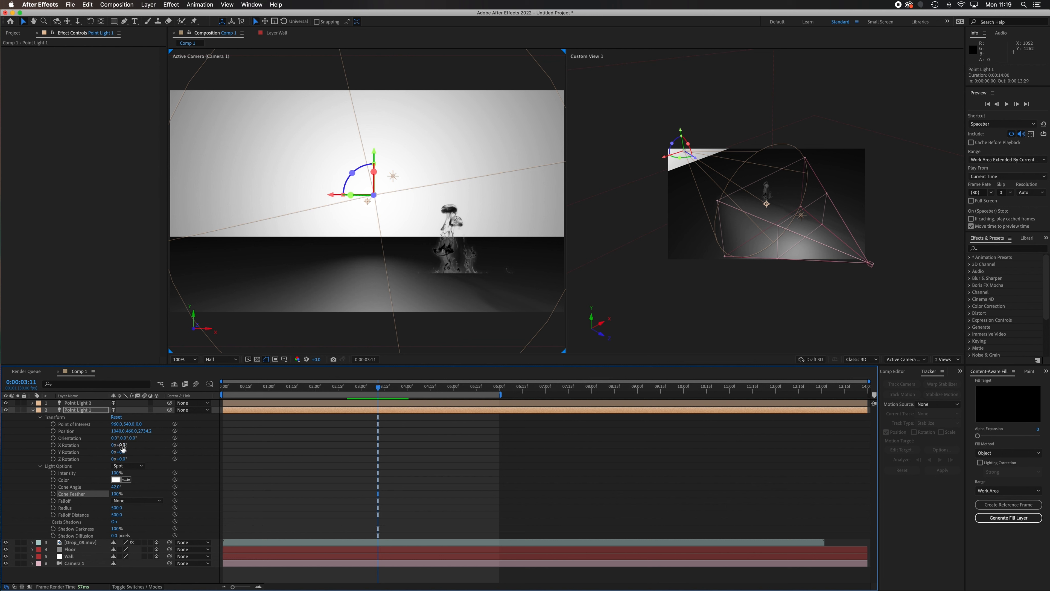
drag(119, 446, 121, 446)
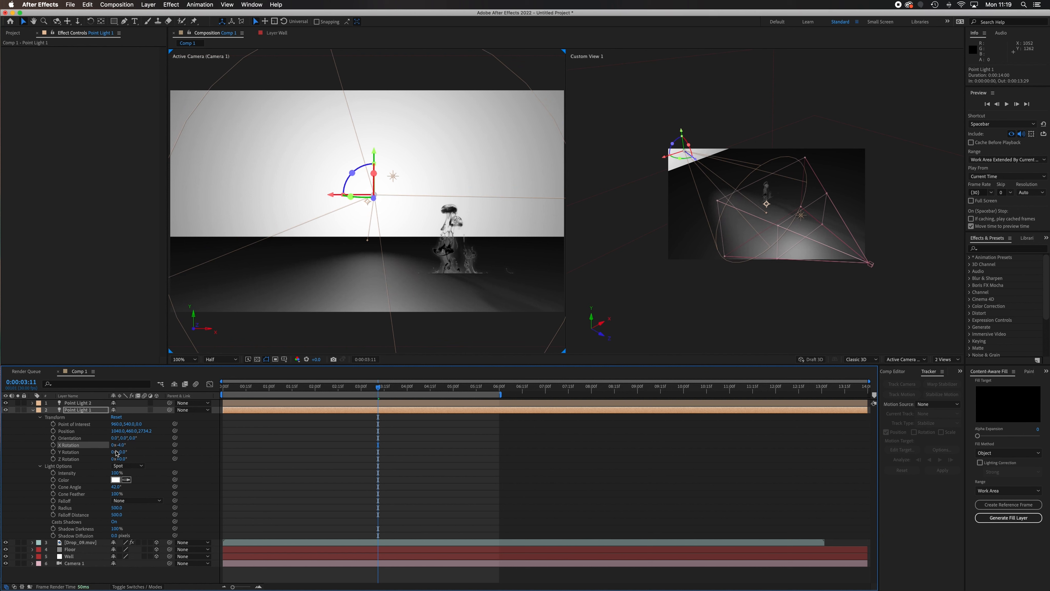
drag(121, 453, 113, 452)
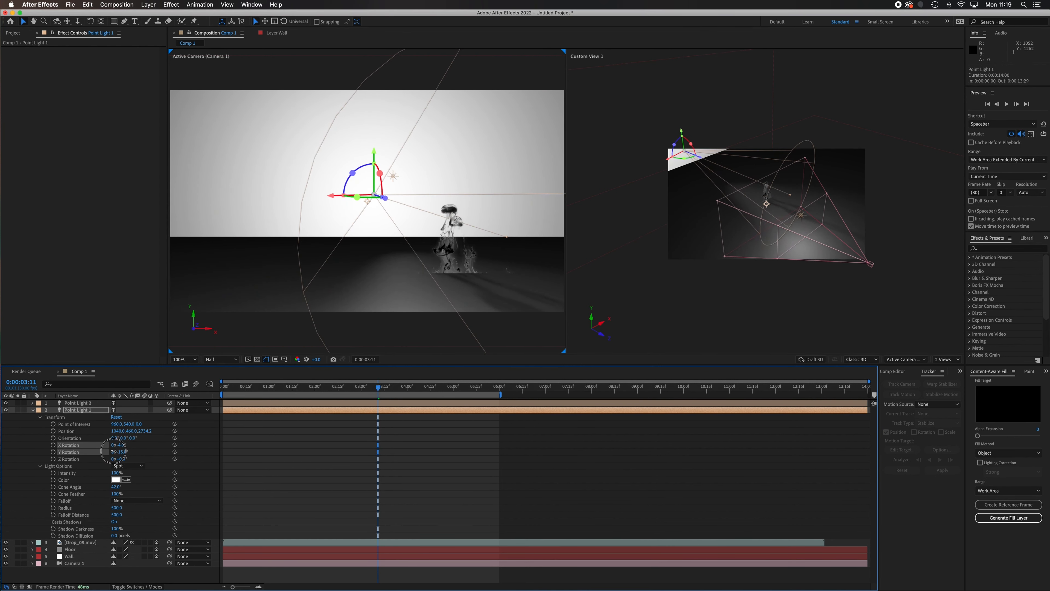
drag(114, 451, 114, 452)
click(118, 418)
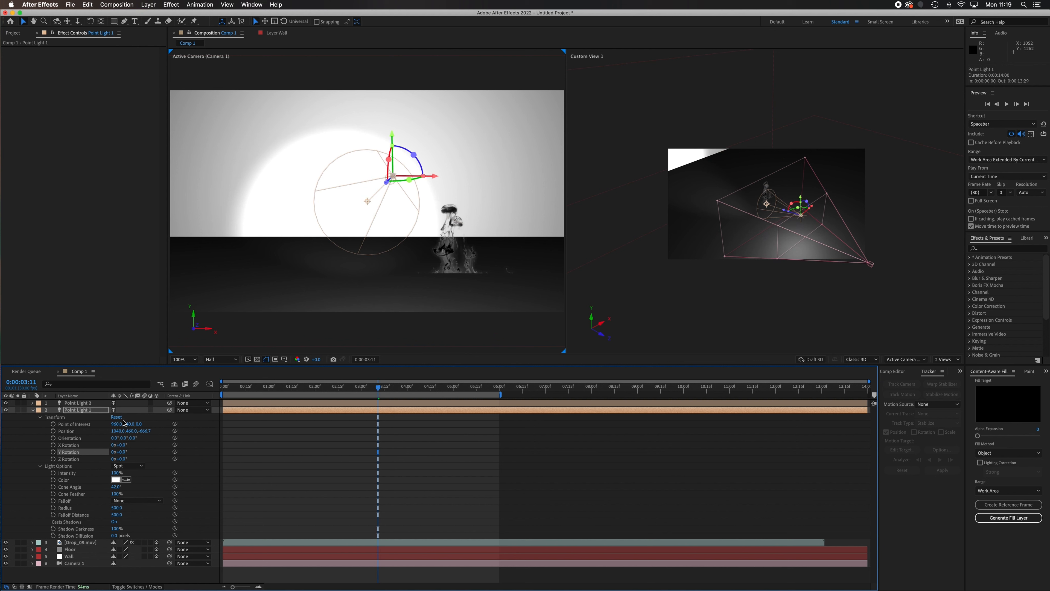
- Change Point Light 1's type back to Point, move it in depth to about Z 2406.7, and play a short preview
click(134, 466)
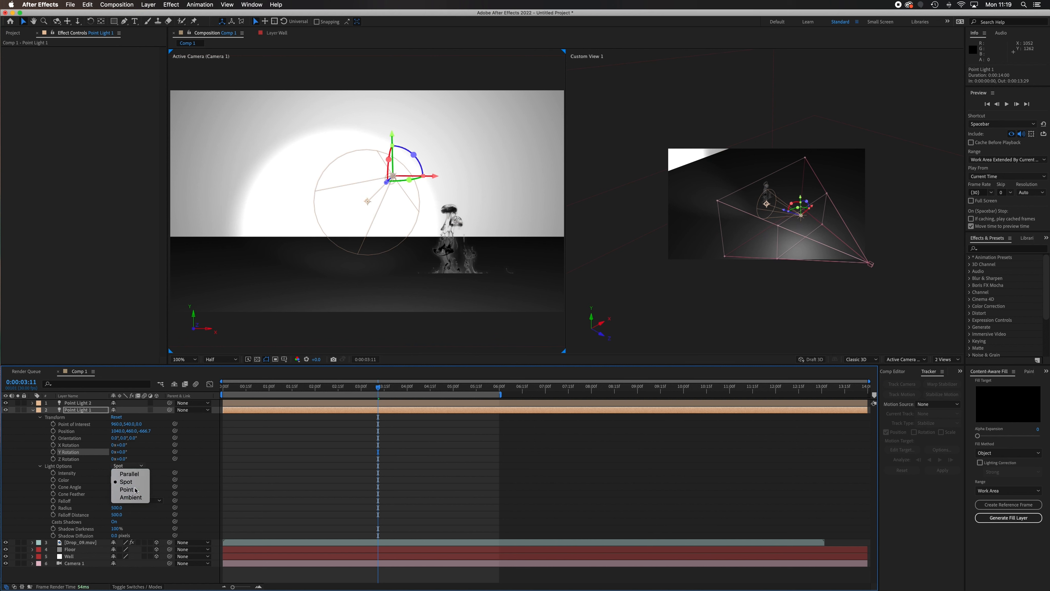
click(137, 490)
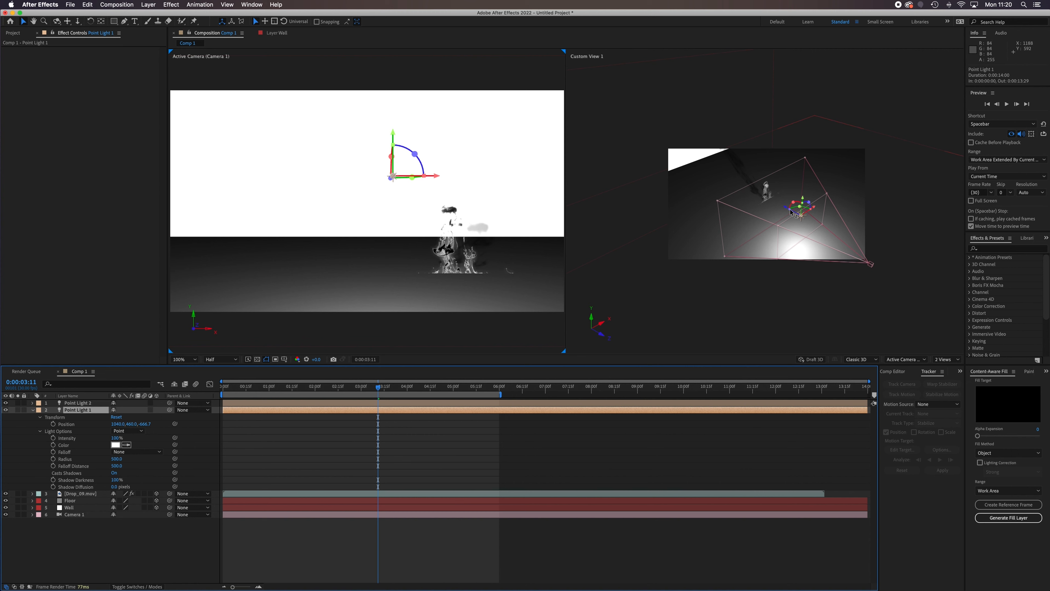
drag(791, 211, 680, 161)
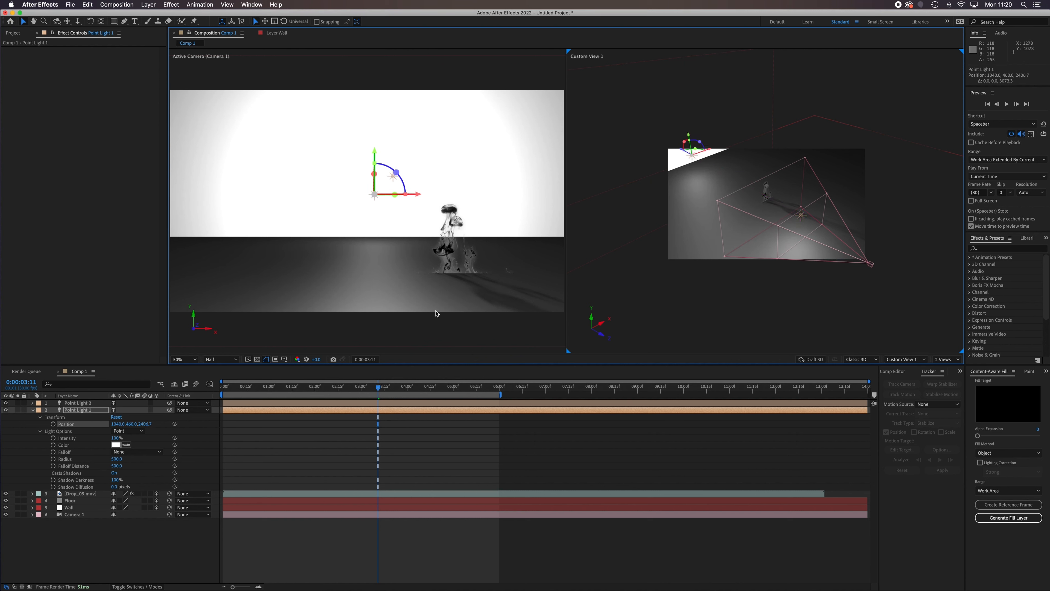
key(space)
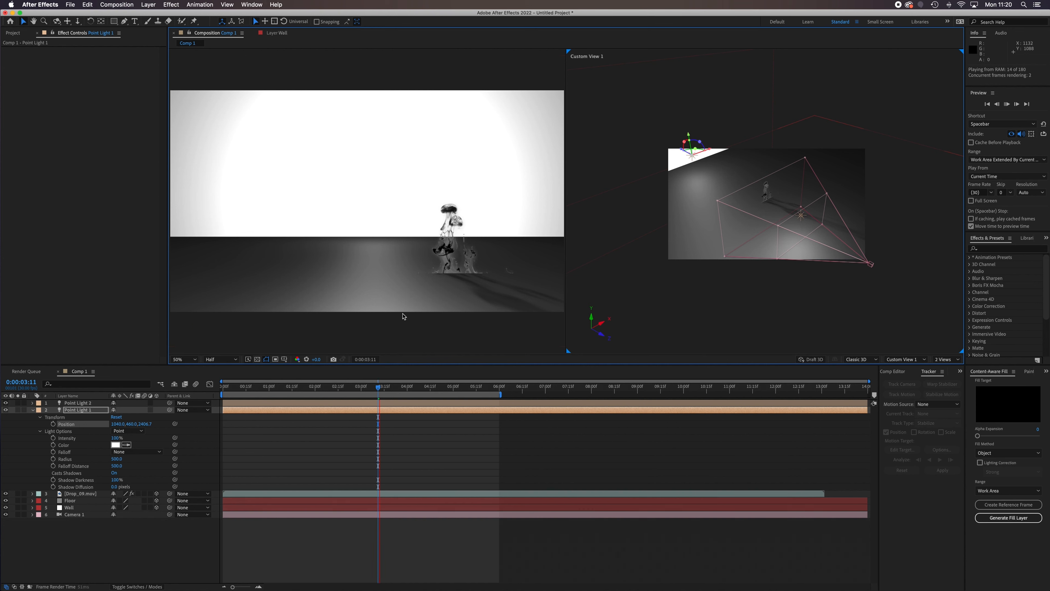
key(space)
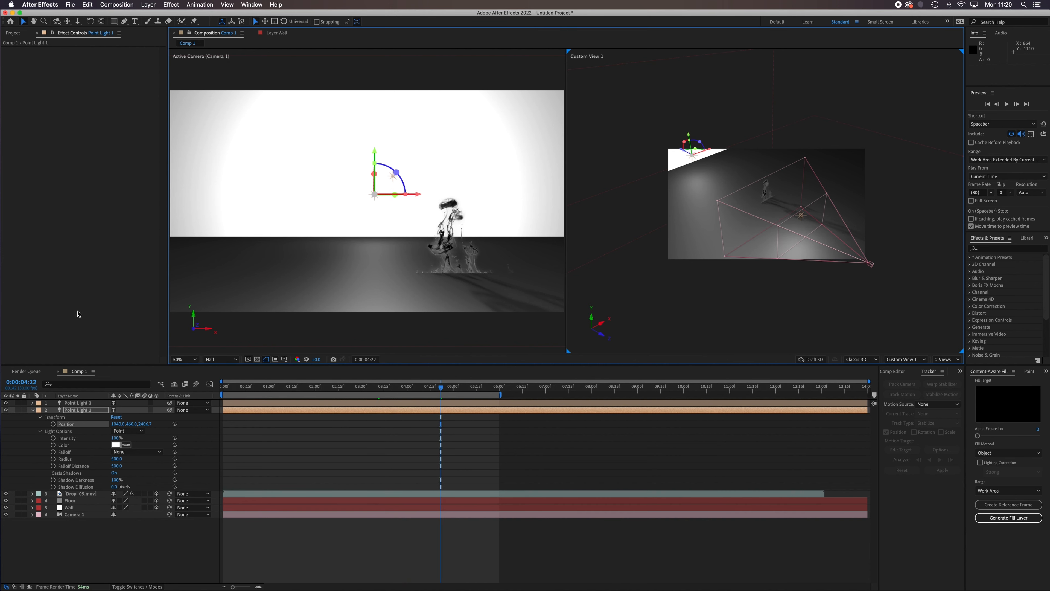
- Add the Drop_03.mov footage to Comp 1 directly above the Drop_09.mov layer, and collapse Point Light 1's properties
click(12, 32)
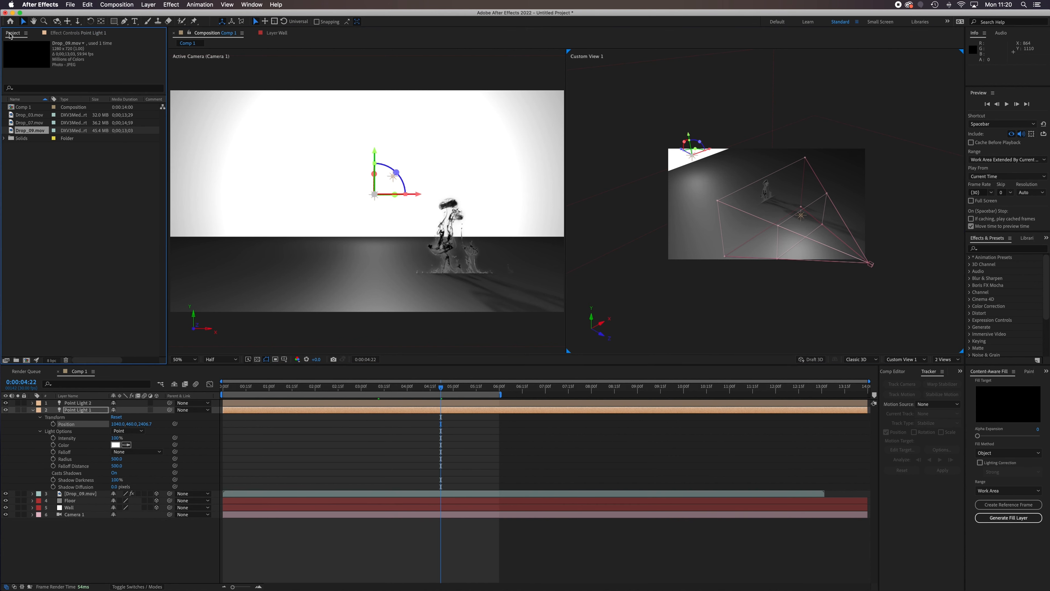
click(24, 117)
drag(11, 118, 72, 428)
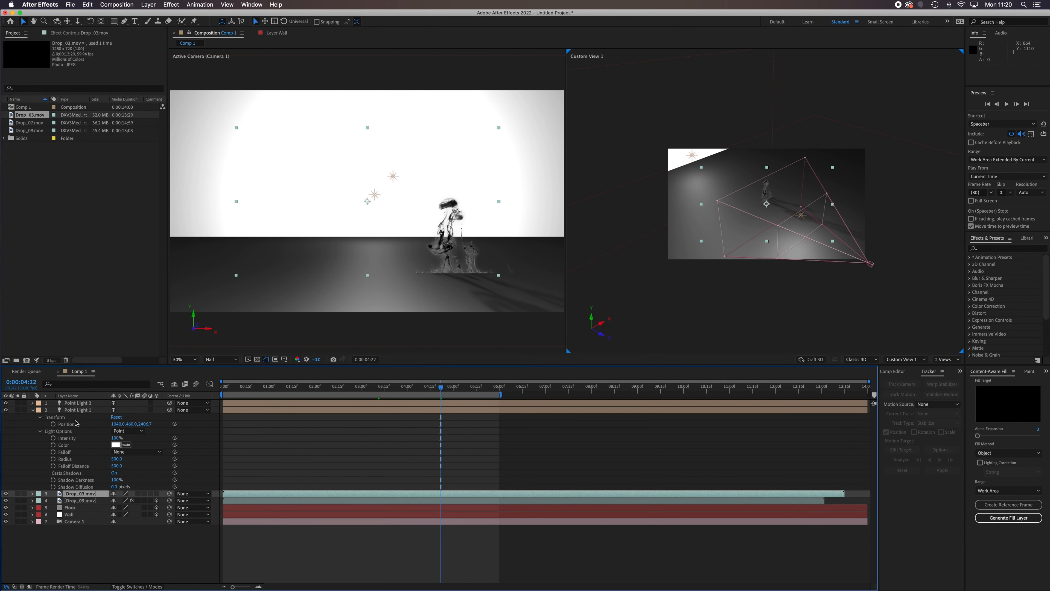
click(32, 411)
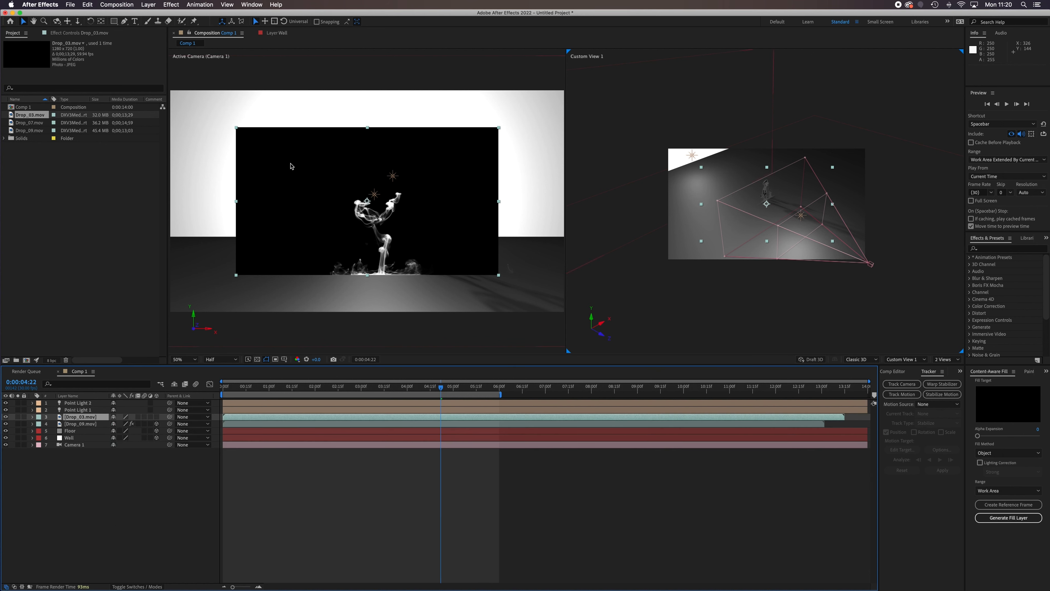
- Apply the Invert and Color Range effects to the Drop_03.mov layer
click(171, 5)
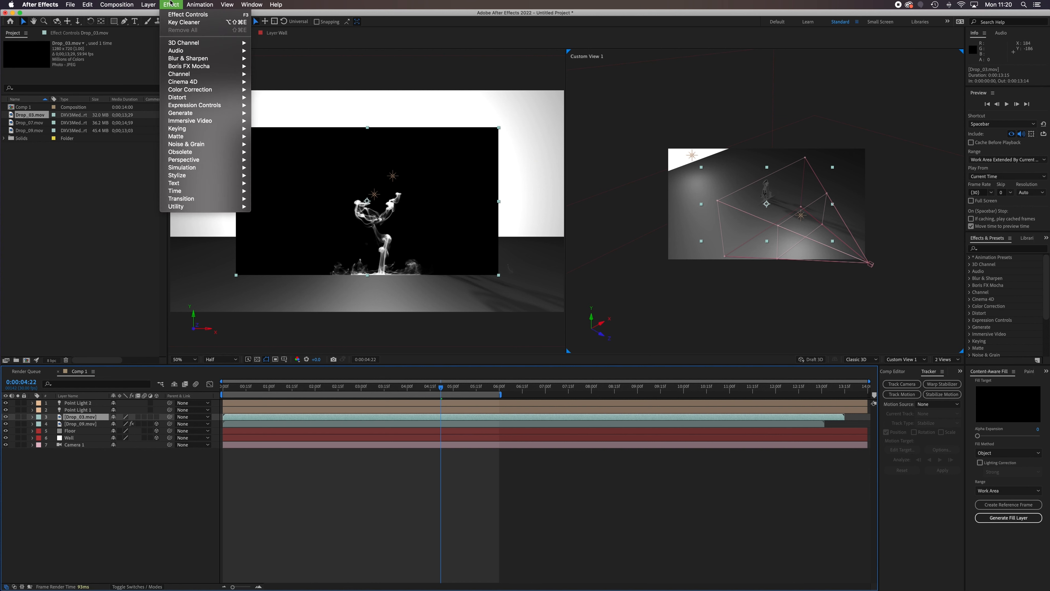
mouse_move(206, 74)
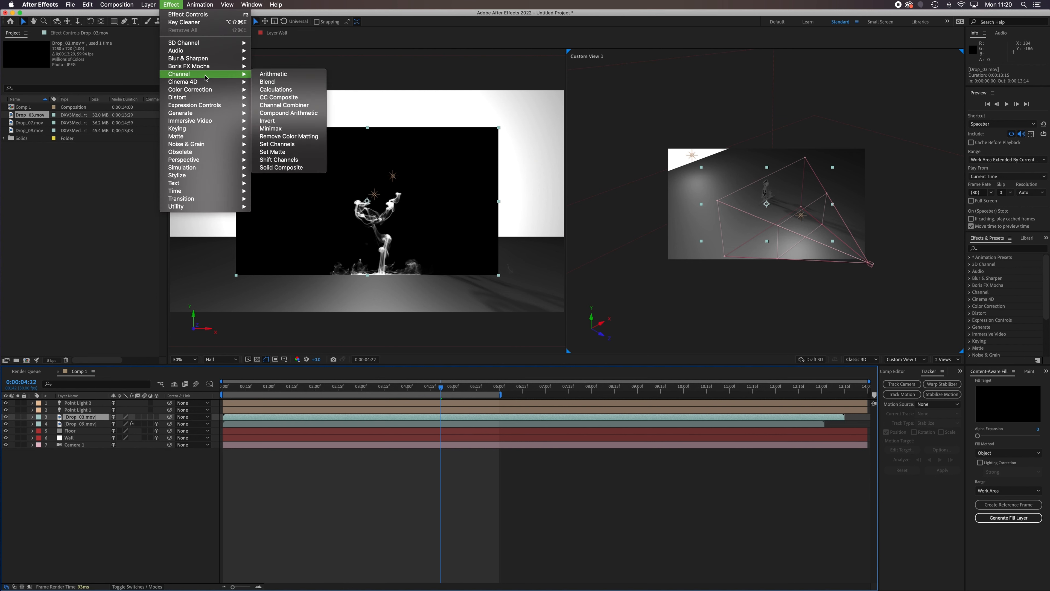
click(283, 122)
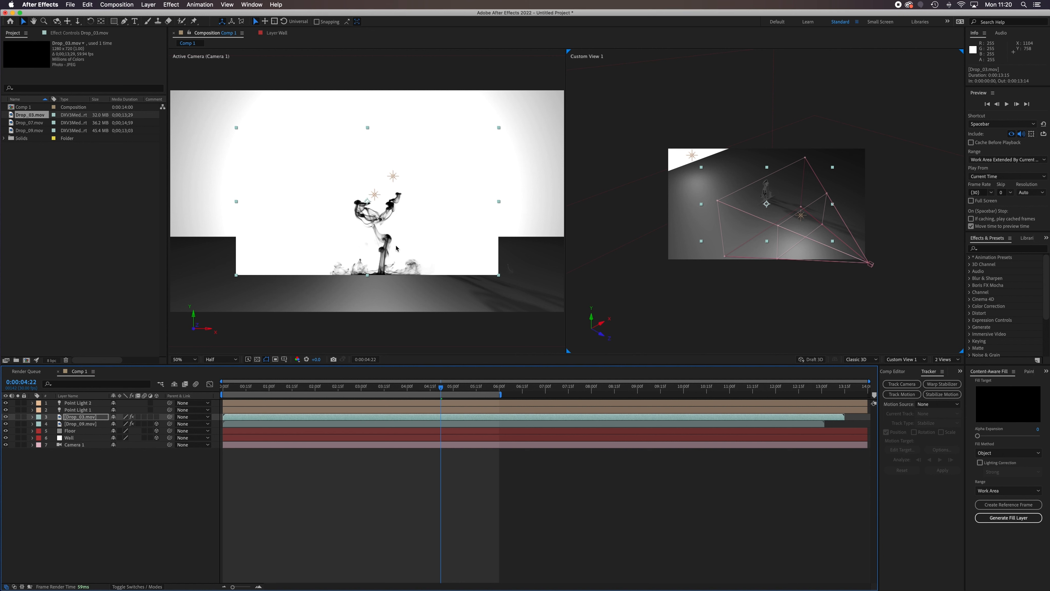
click(171, 5)
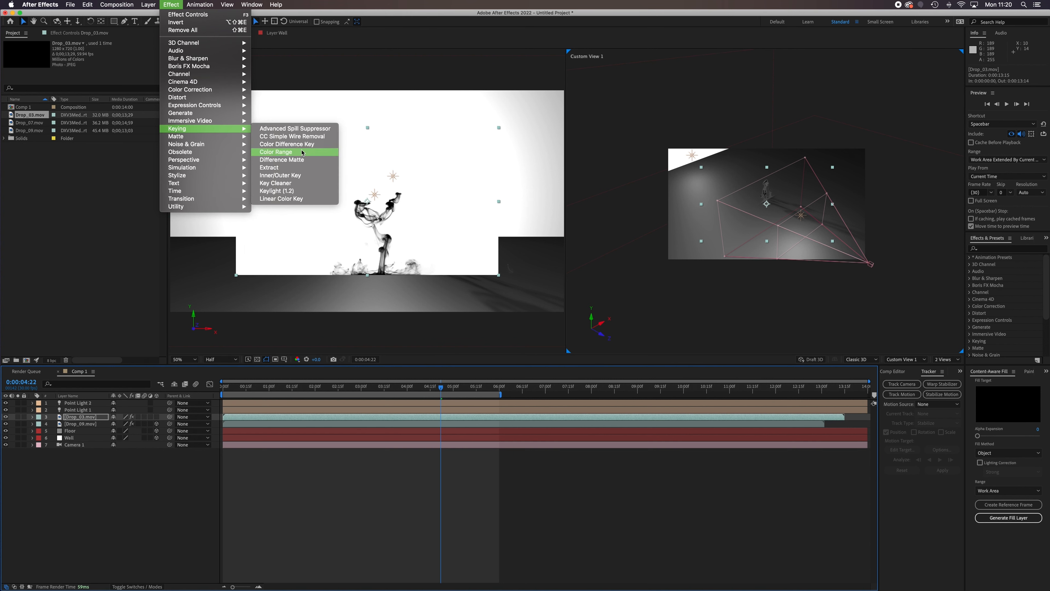
click(302, 151)
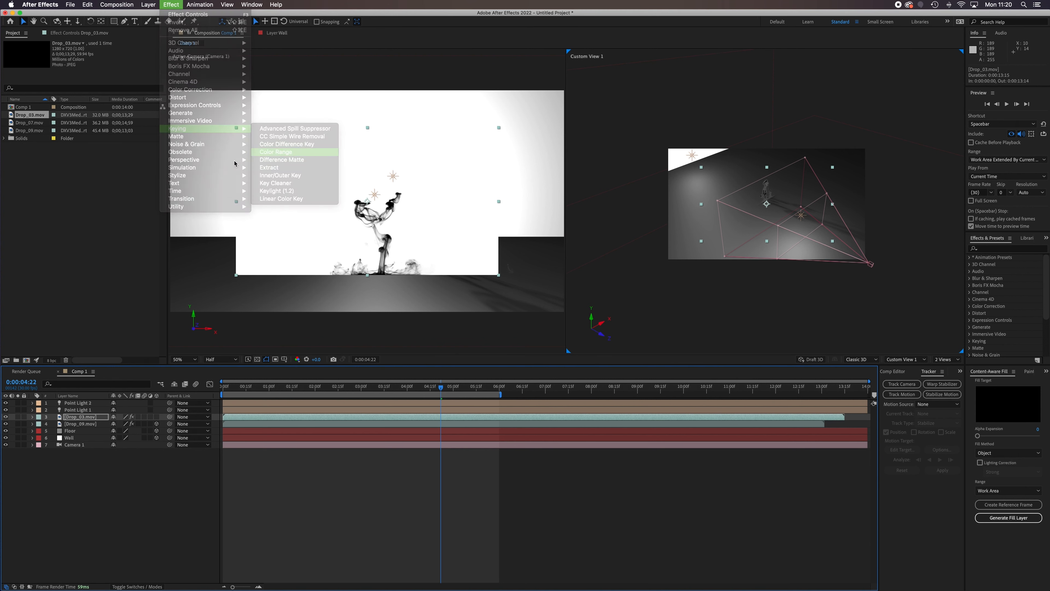
- Show the Drop_03.mov effect controls and key out its white background by sampling it with Color Range
click(78, 34)
click(101, 87)
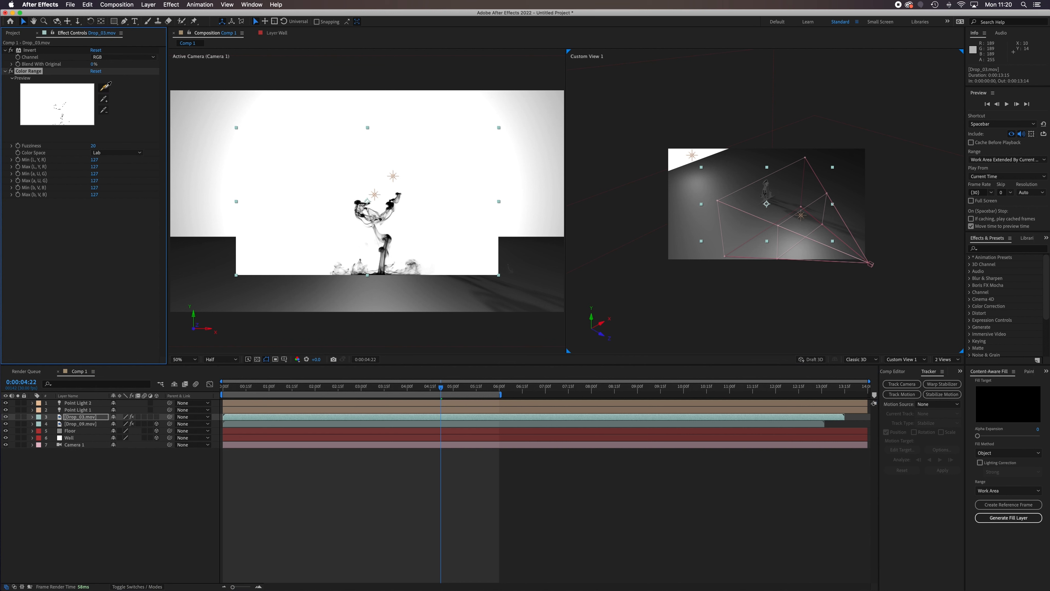
click(307, 187)
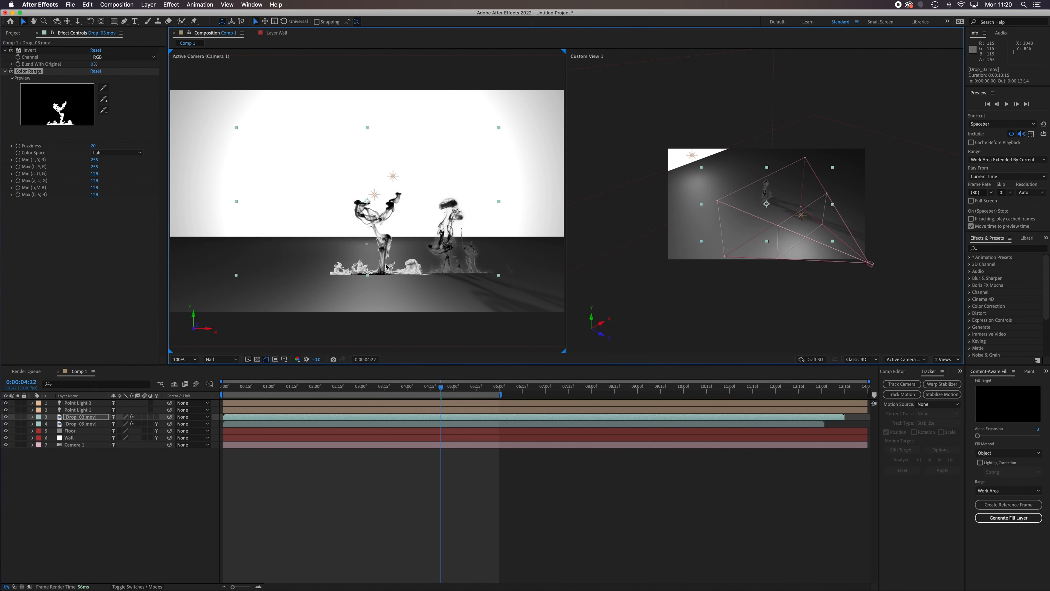
- Add the Key Cleaner effect to Drop_03.mov and set its Additional Edge Radius to 24.3
click(170, 5)
mouse_move(202, 137)
click(281, 183)
drag(95, 209, 159, 215)
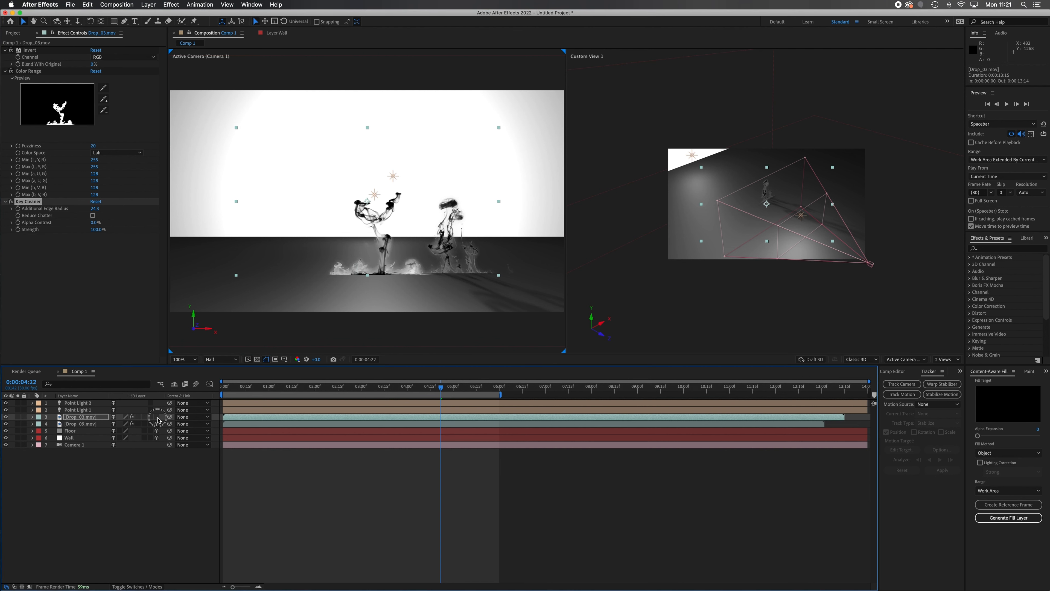
- Make Drop_03.mov a 3D layer and position it in front of the other drop, lowering it about 100 px onto the floor
click(230, 416)
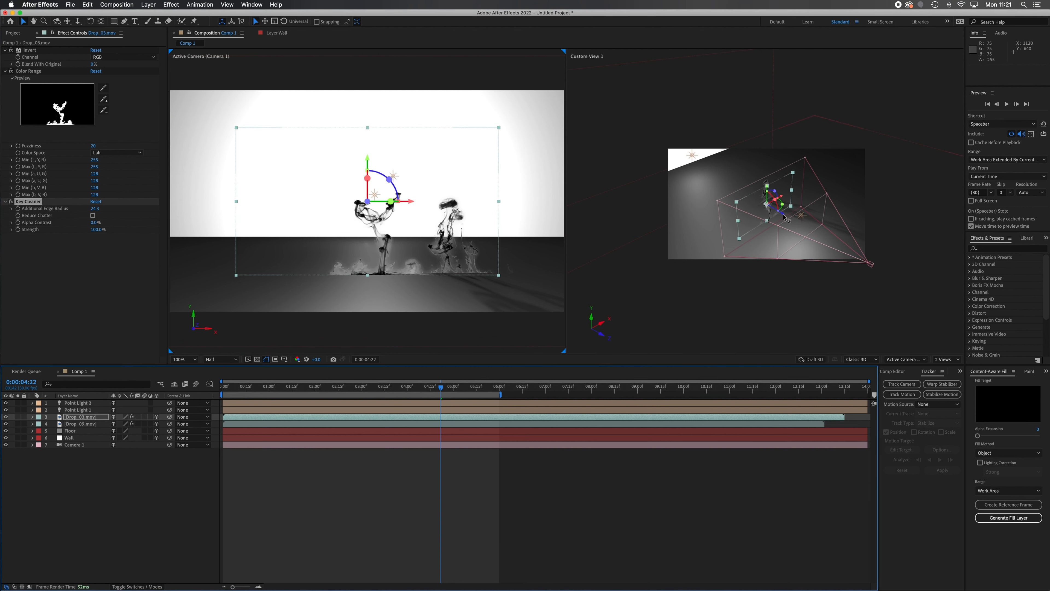
drag(783, 215, 797, 225)
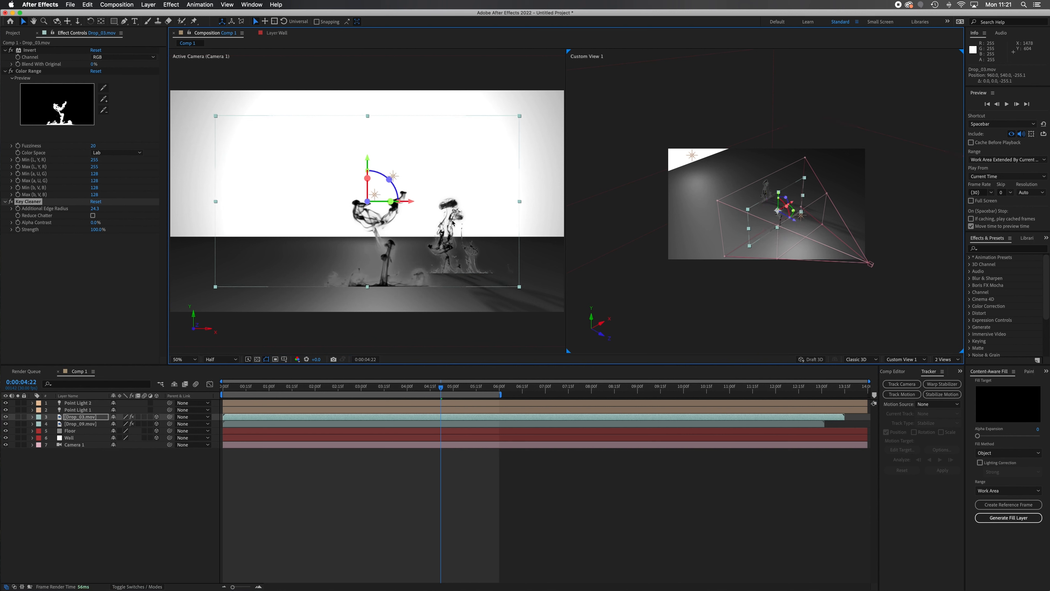
click(367, 218)
drag(367, 162, 367, 186)
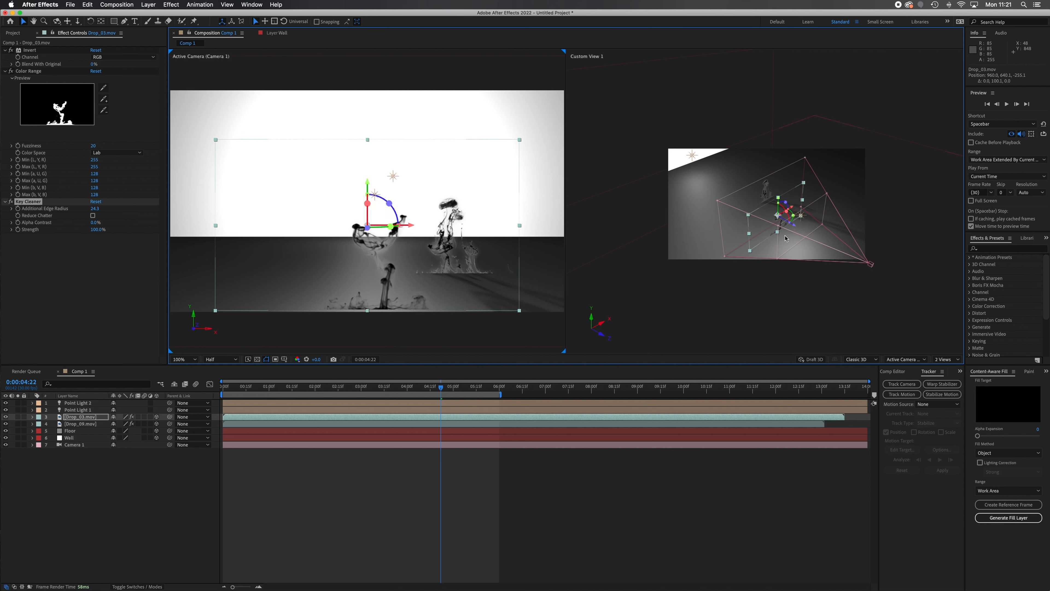
drag(791, 223, 772, 227)
- Move the Drop_09.mov layer about 833 px farther back along its Z axis
click(83, 424)
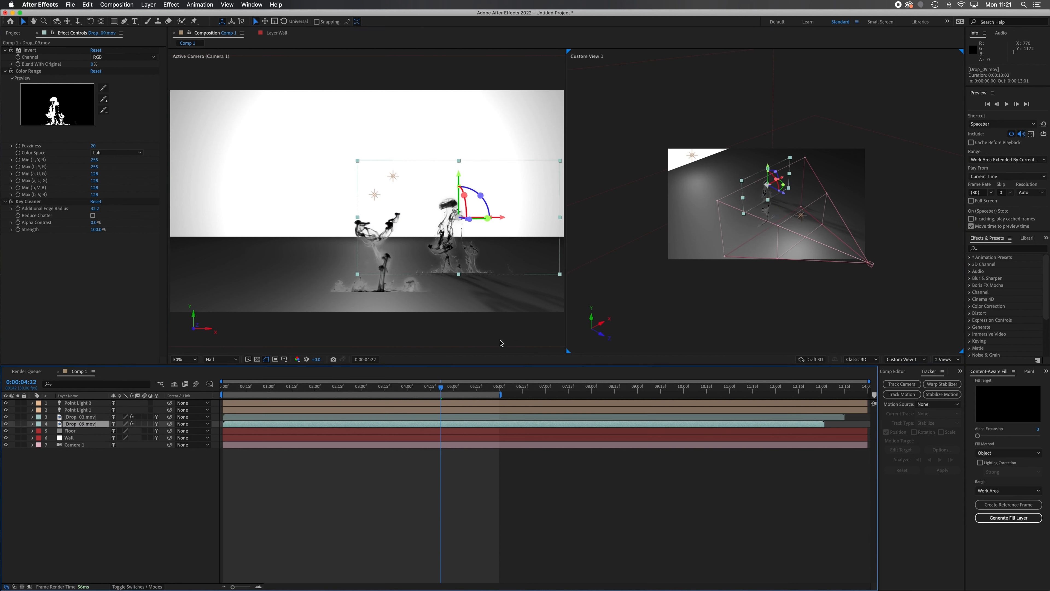
drag(774, 192, 748, 186)
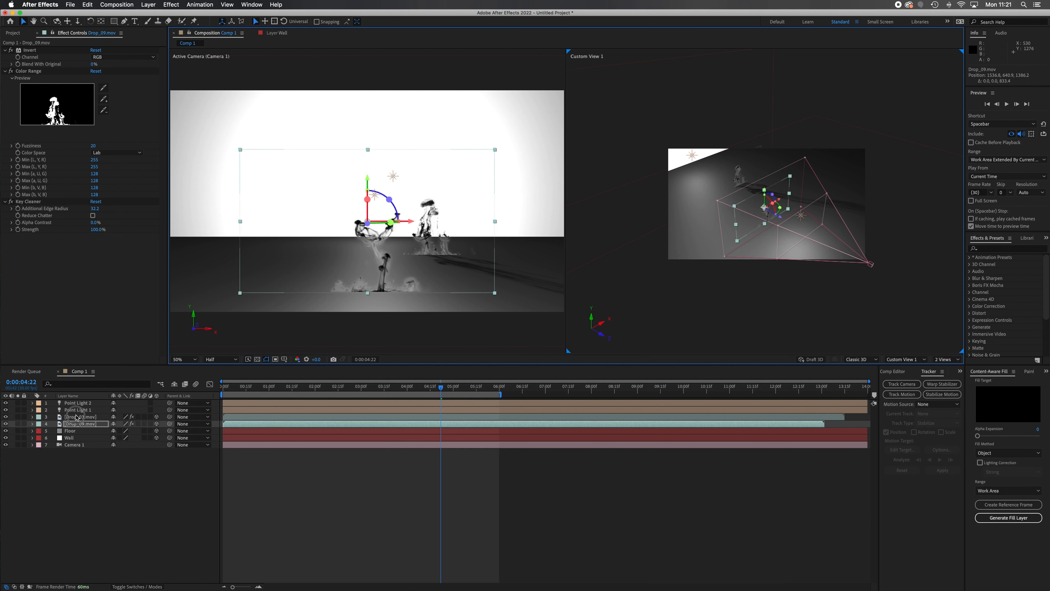
- Move the Drop_03.mov layer about 301 px farther back along its Z axis
click(79, 417)
drag(781, 221, 746, 226)
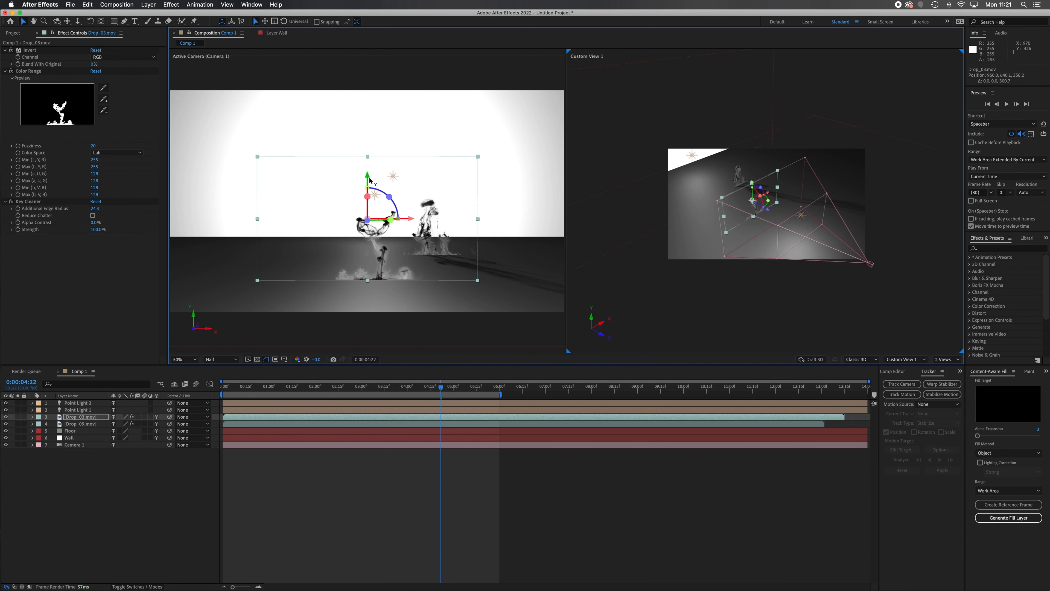
drag(368, 181, 369, 181)
- Turn on Casts Shadows in the material options of Drop_03.mov
click(33, 418)
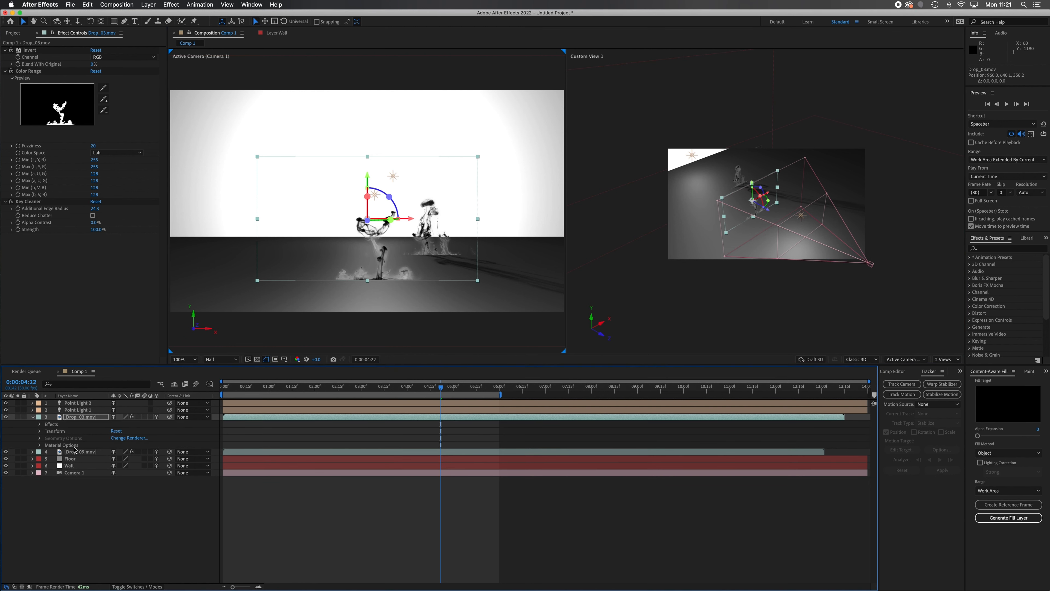
click(39, 446)
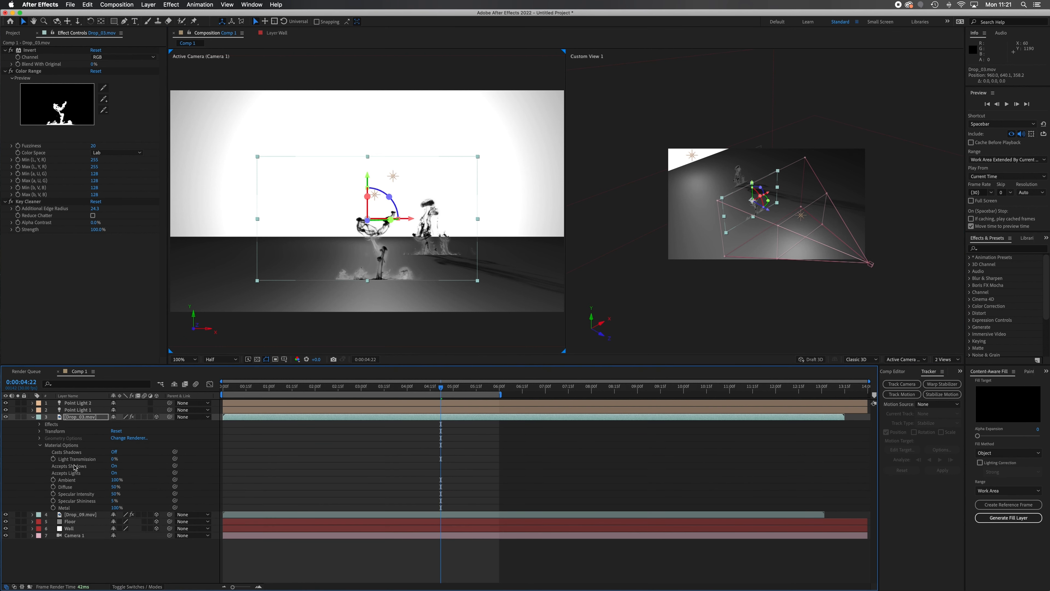
click(114, 452)
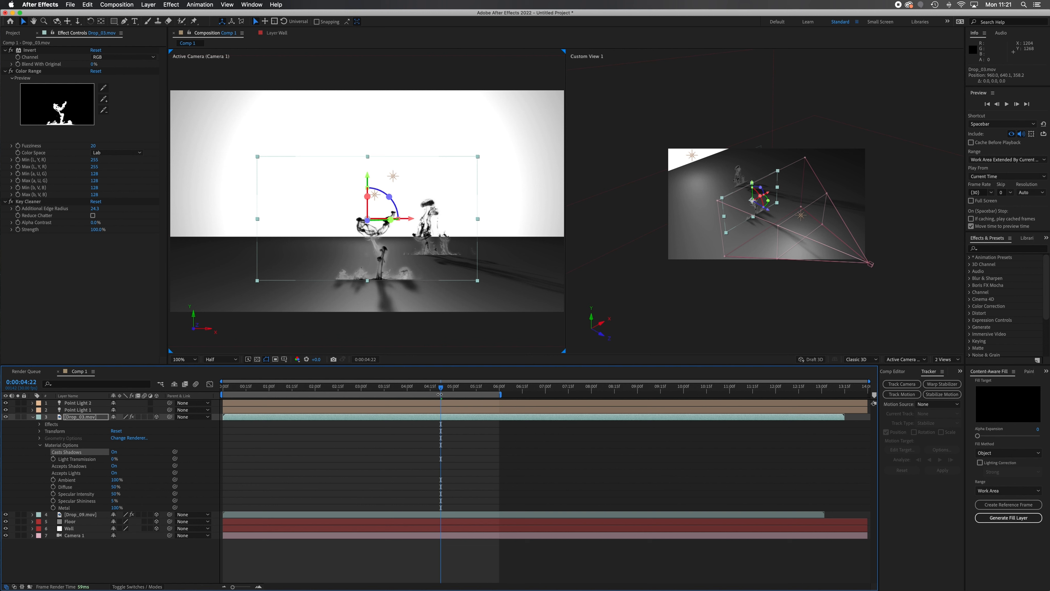
- Play the composition from its first frame to check both drops and their shadows, then stop playback
drag(442, 391, 200, 399)
key(space)
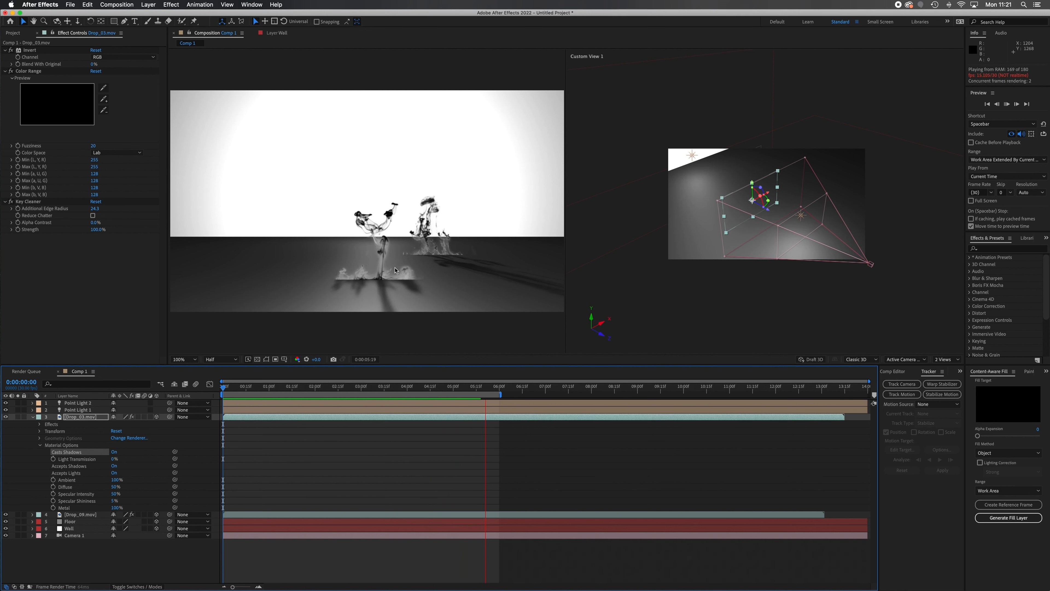
key(space)
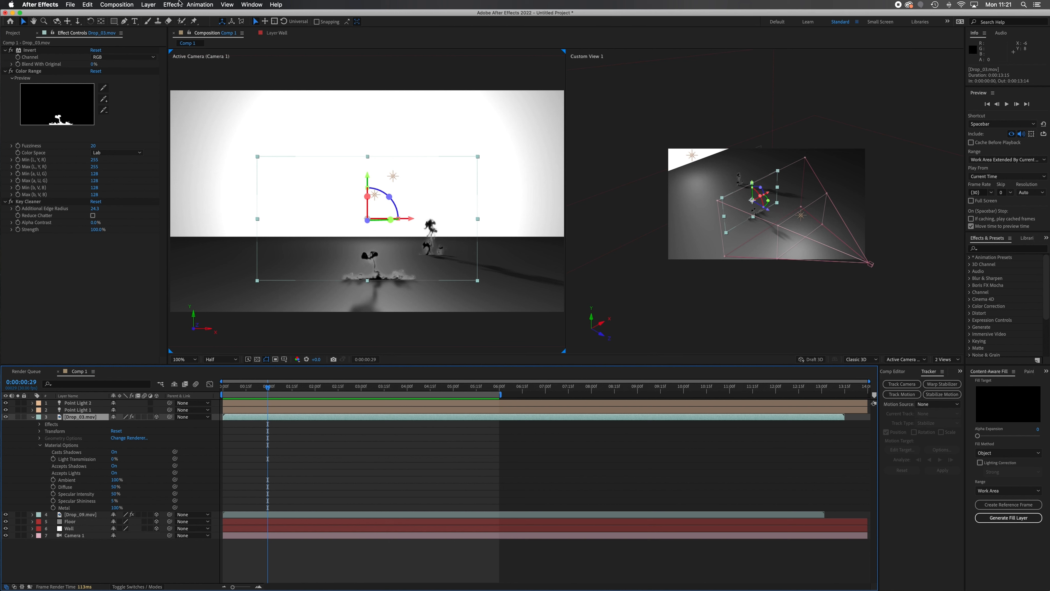
- Add a Curves effect to Drop_03.mov and bend its Blue channel curve upward to tint the ink blue
click(172, 5)
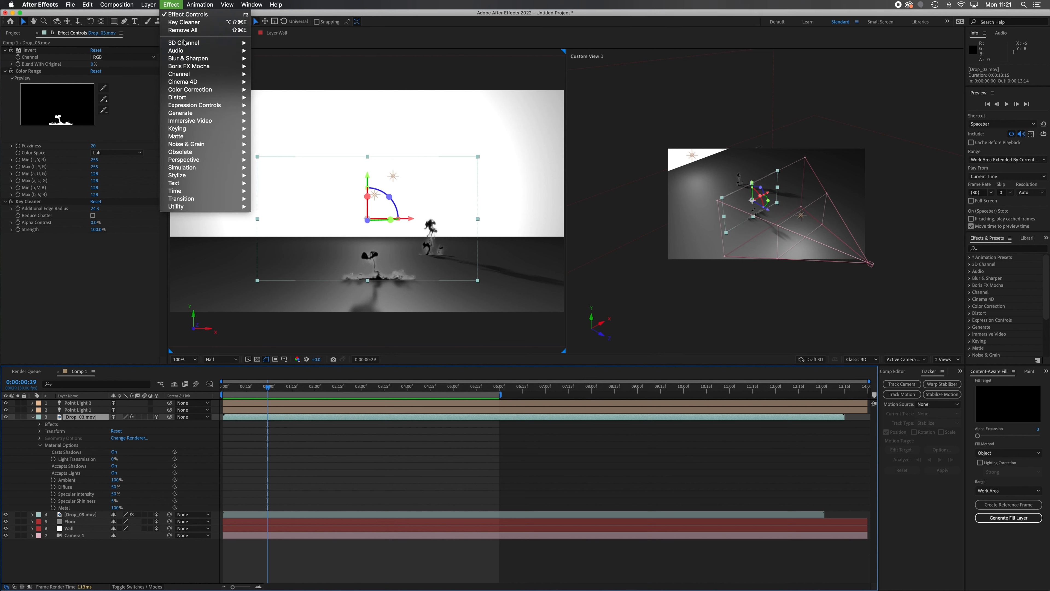
mouse_move(207, 92)
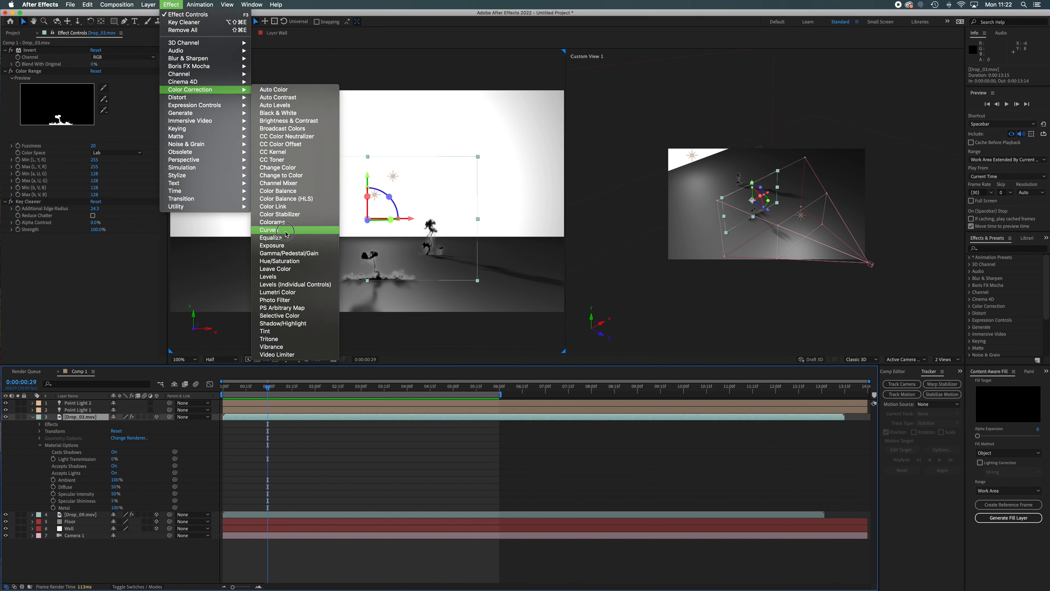
click(286, 234)
click(129, 245)
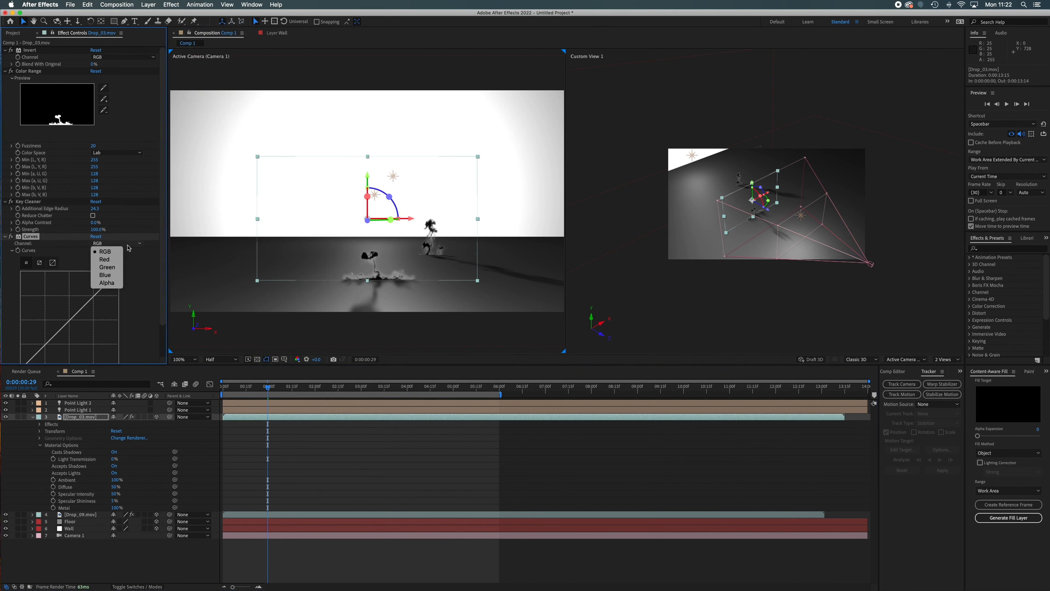
click(105, 275)
drag(76, 319, 63, 305)
- Raise the Green channel curve of Drop_03.mov slightly at one point in the highlights and one in the shadows
click(127, 244)
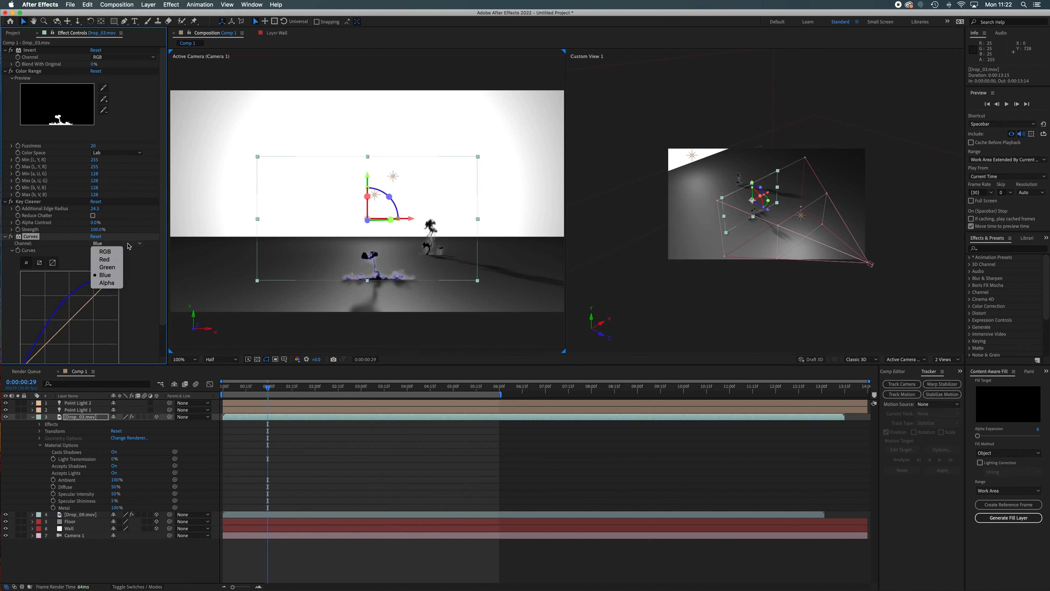
click(114, 268)
drag(86, 303, 84, 293)
drag(53, 346, 48, 339)
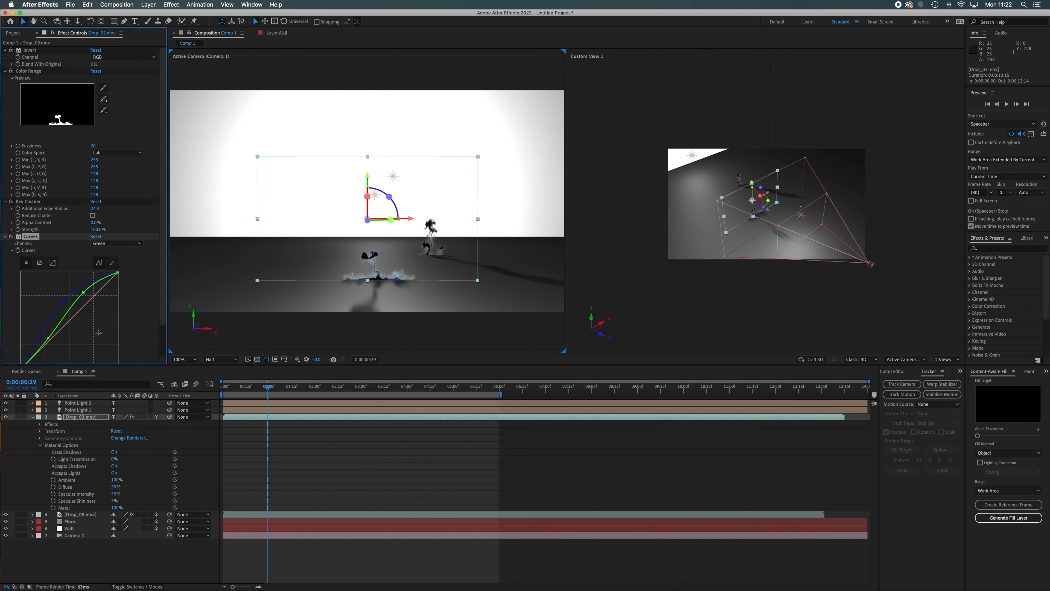
- Play back the composition to review the tinted drop, stopping at about 4 seconds
key(space)
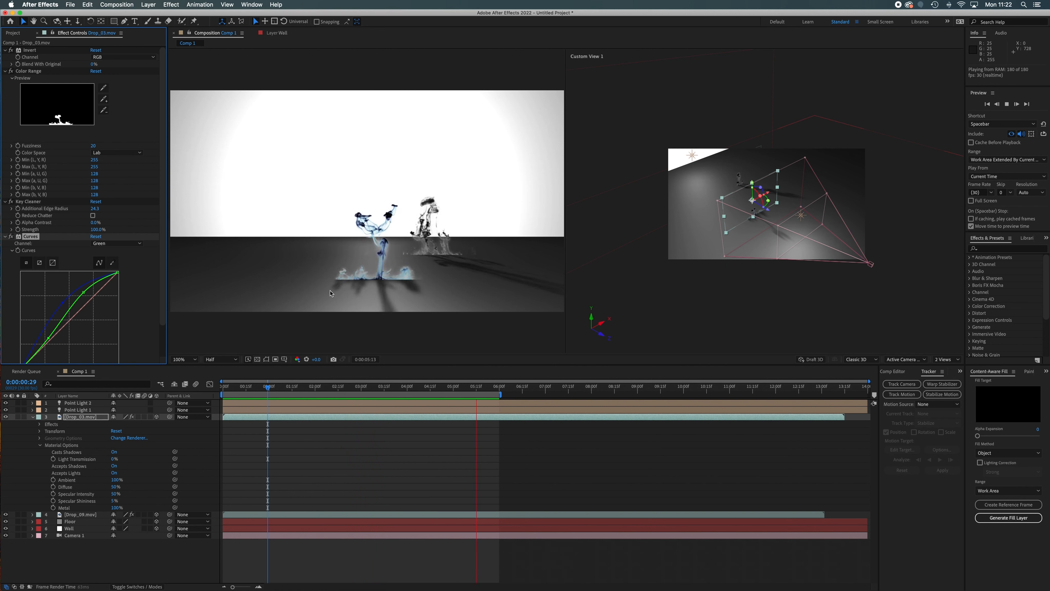
key(space)
key(space)
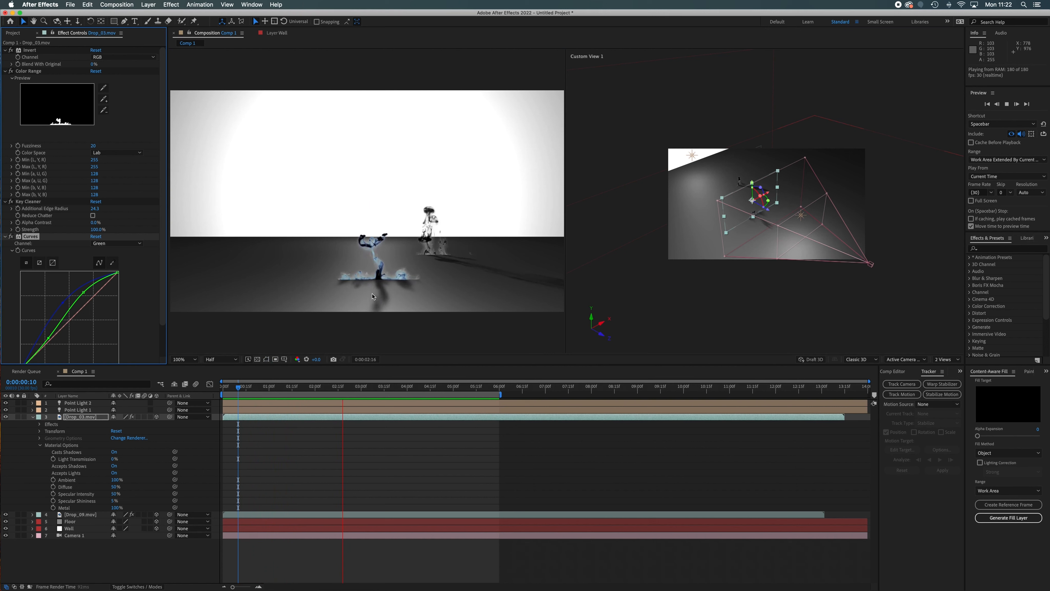
key(space)
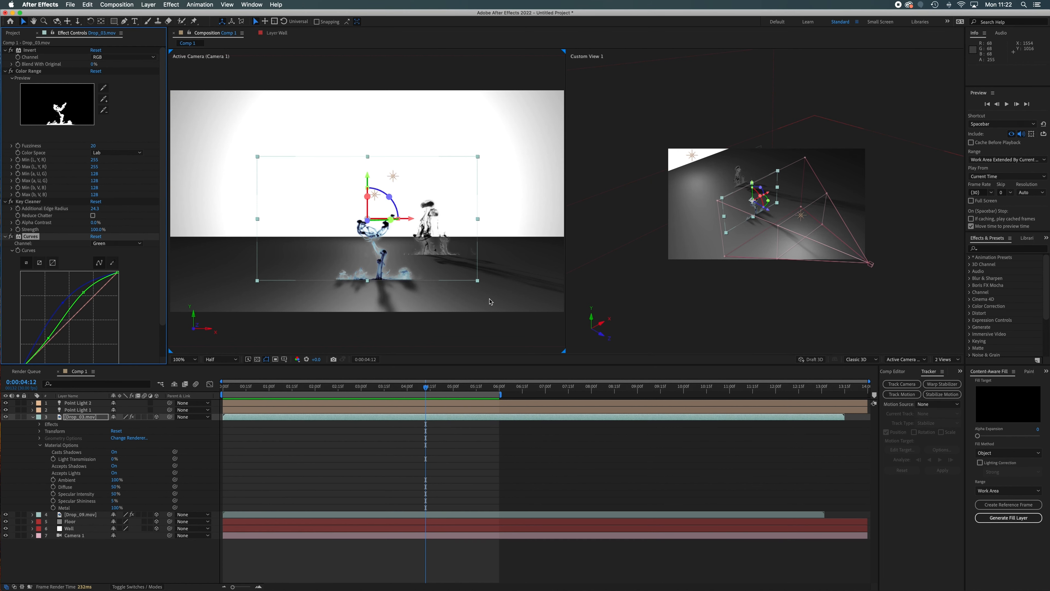
- Collapse the Drop_03.mov properties and turn off Accepts Lights in the Floor layer's material options
click(33, 418)
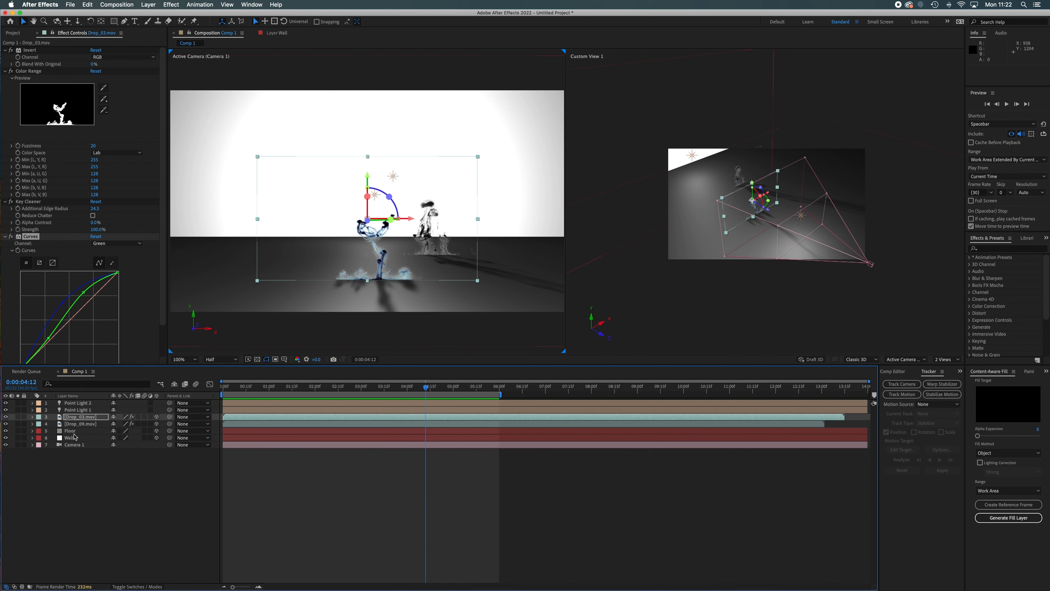
click(49, 432)
click(33, 431)
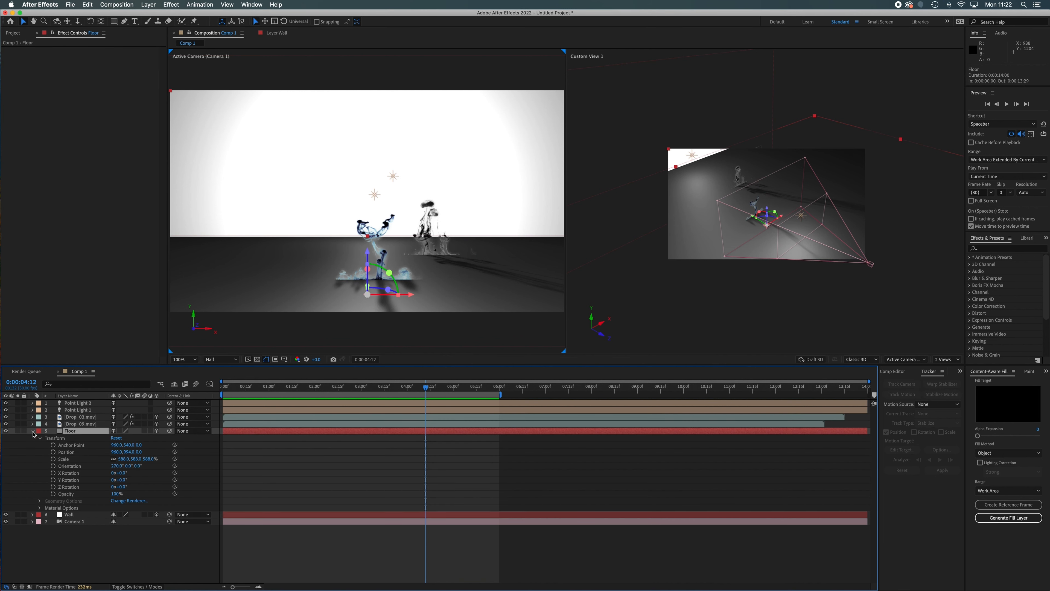
click(38, 508)
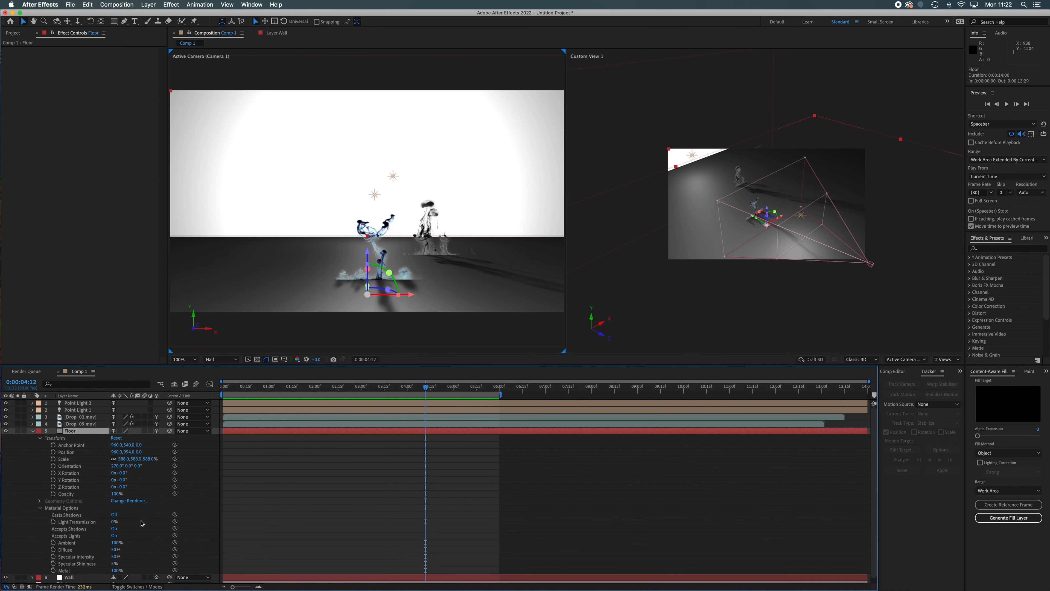
scroll(141, 523, down, 1)
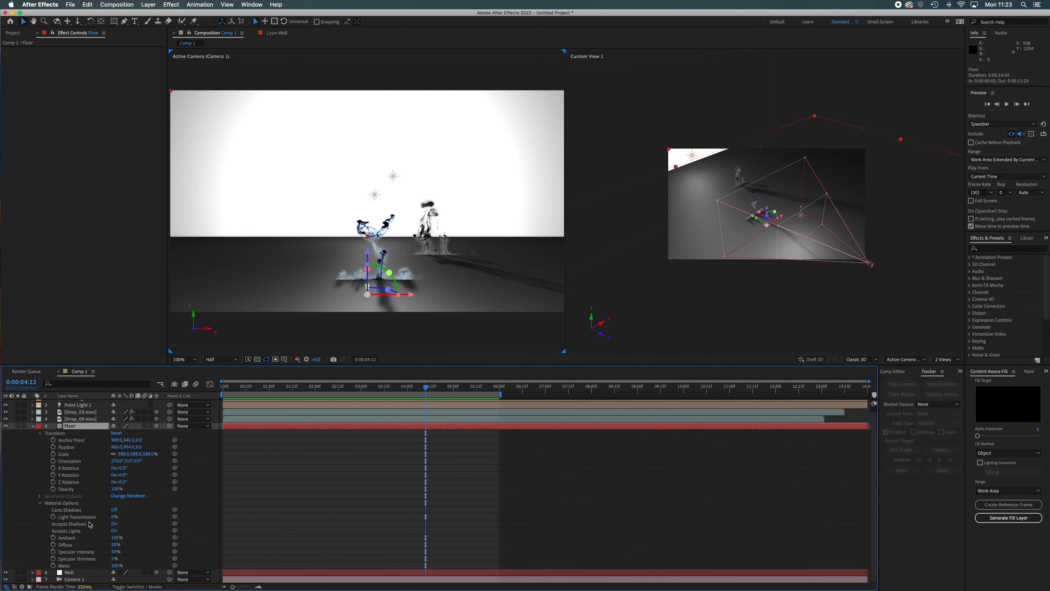
click(114, 532)
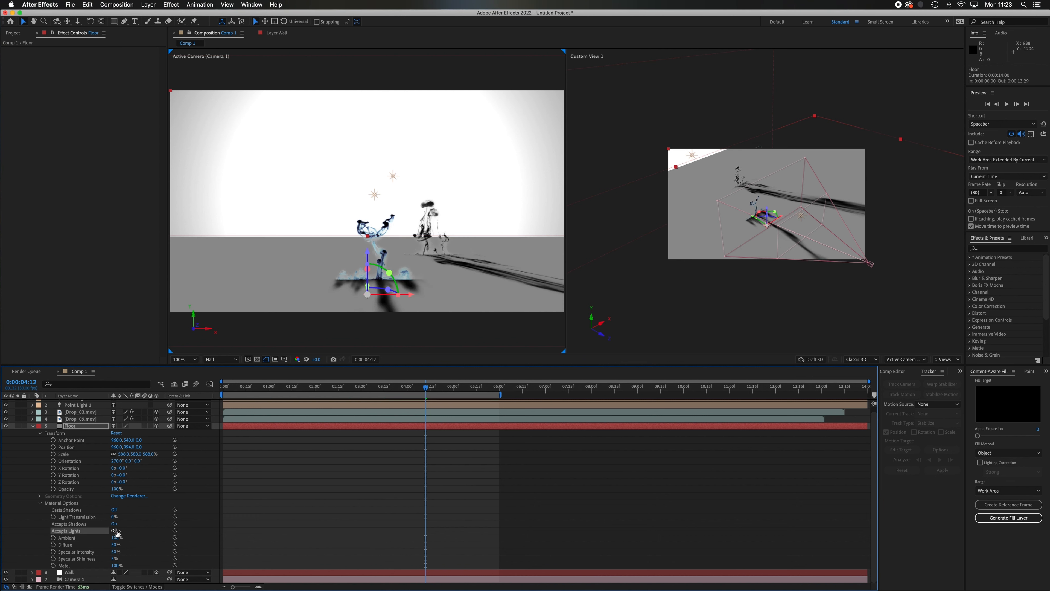
- Cycle through the Floor layer's Accepts Shadows options, leave it set to Only, and preview the shadows briefly
click(115, 525)
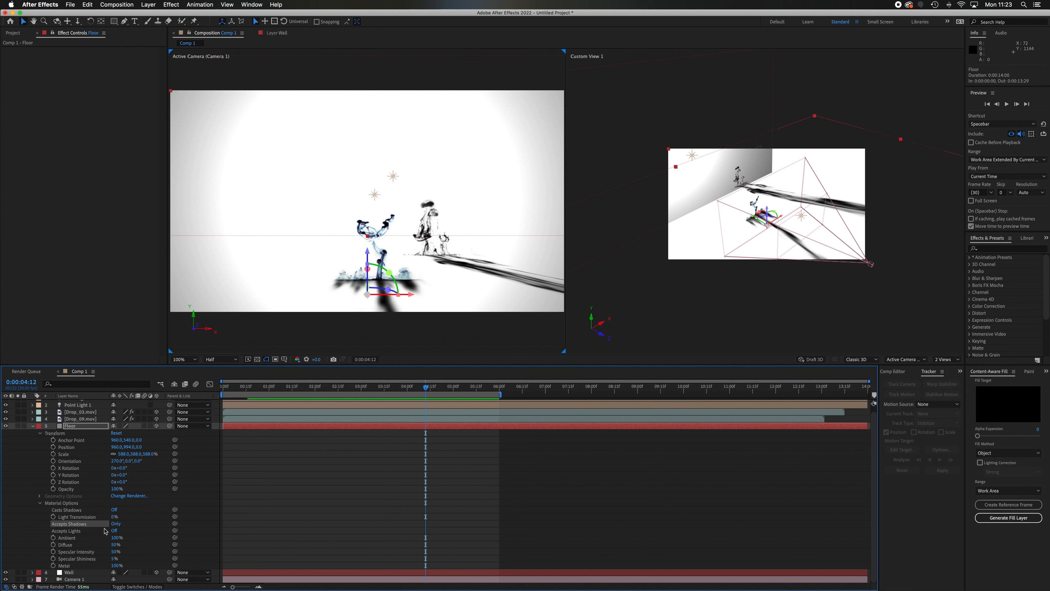
click(116, 523)
click(118, 532)
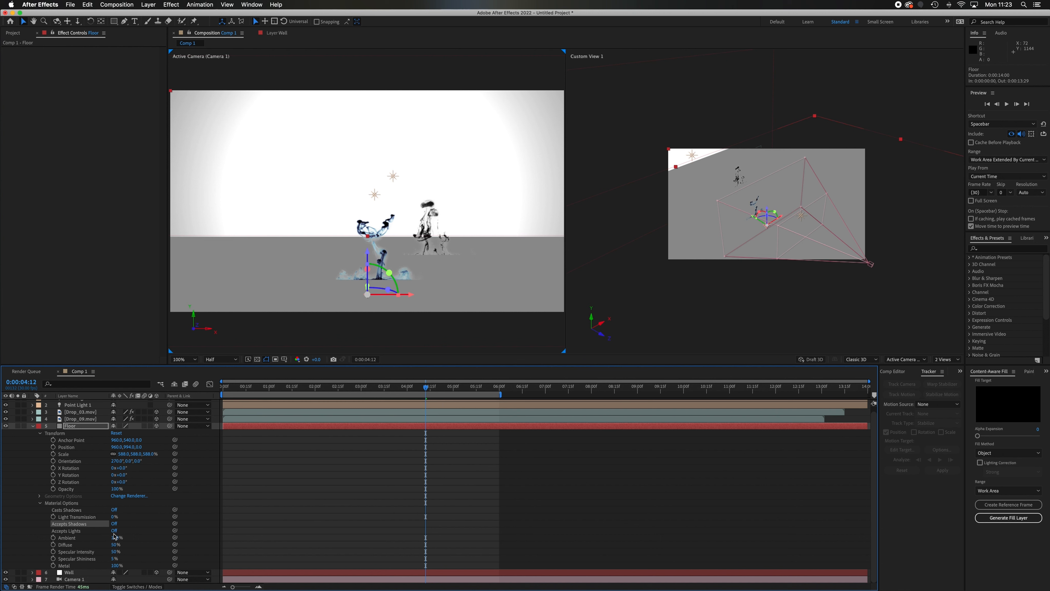
click(114, 524)
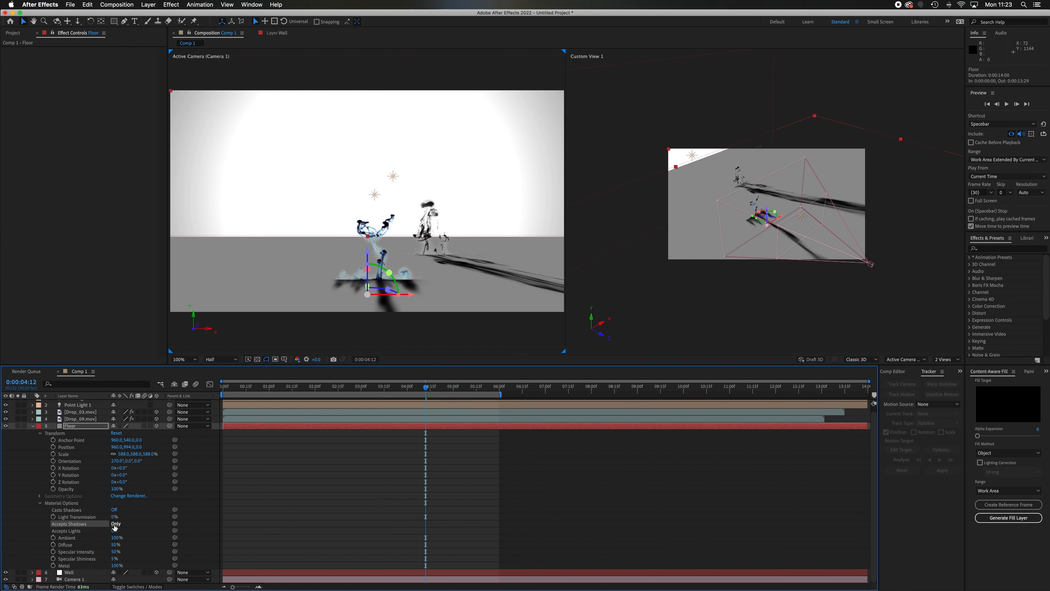
click(114, 524)
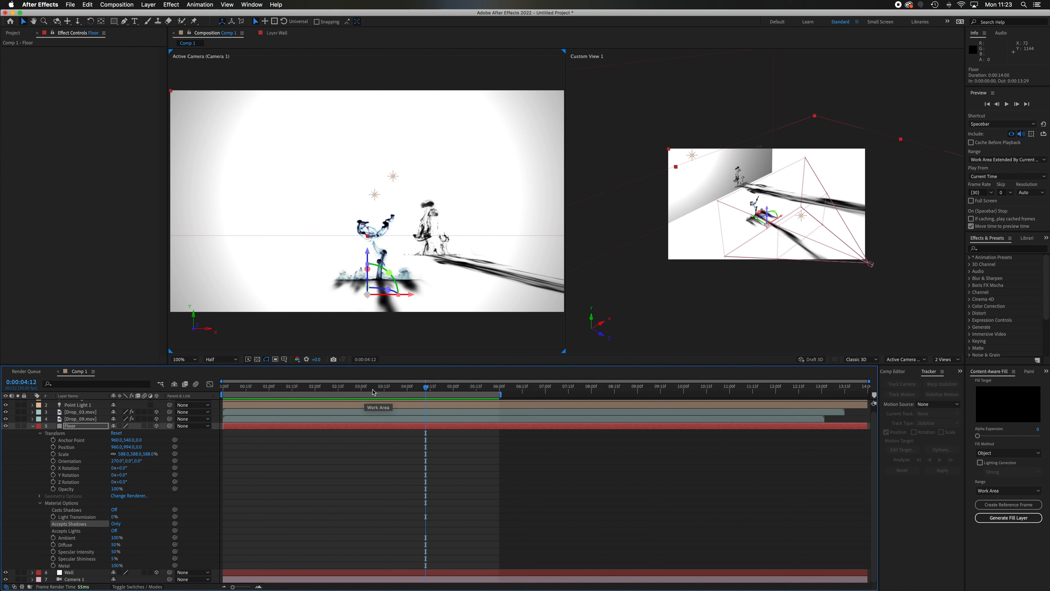
key(space)
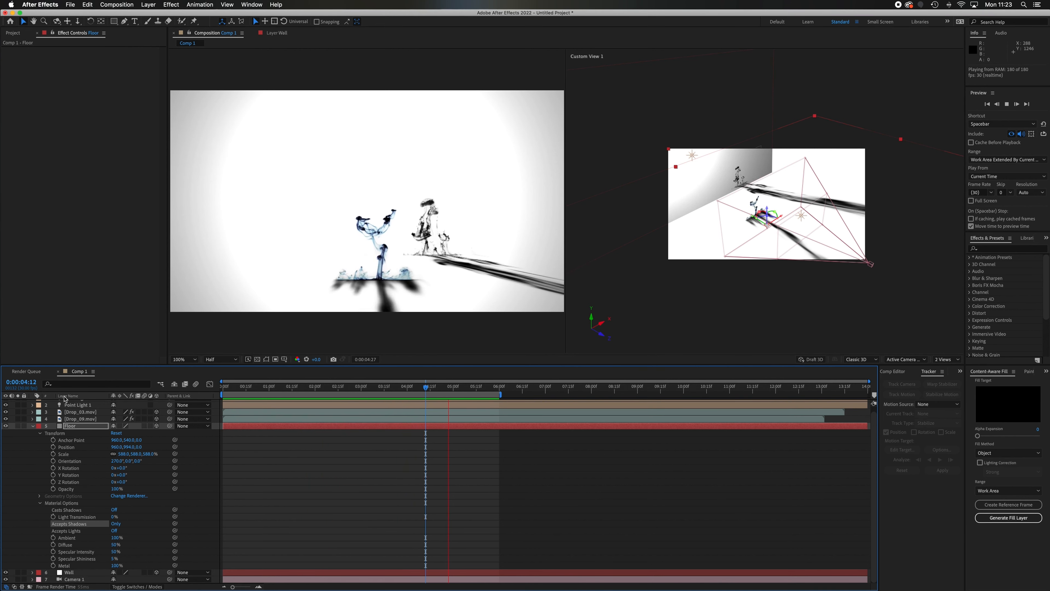
key(space)
- Collapse the Floor layer, and in the Wall layer's material options set Accepts Shadows to Only and Accepts Lights to Off
click(33, 425)
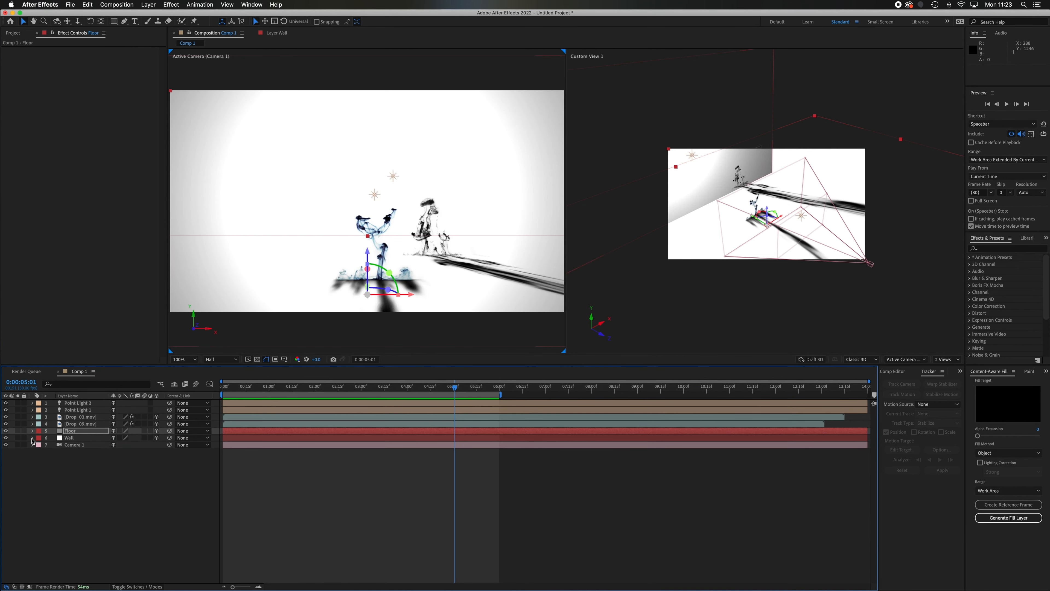
click(33, 438)
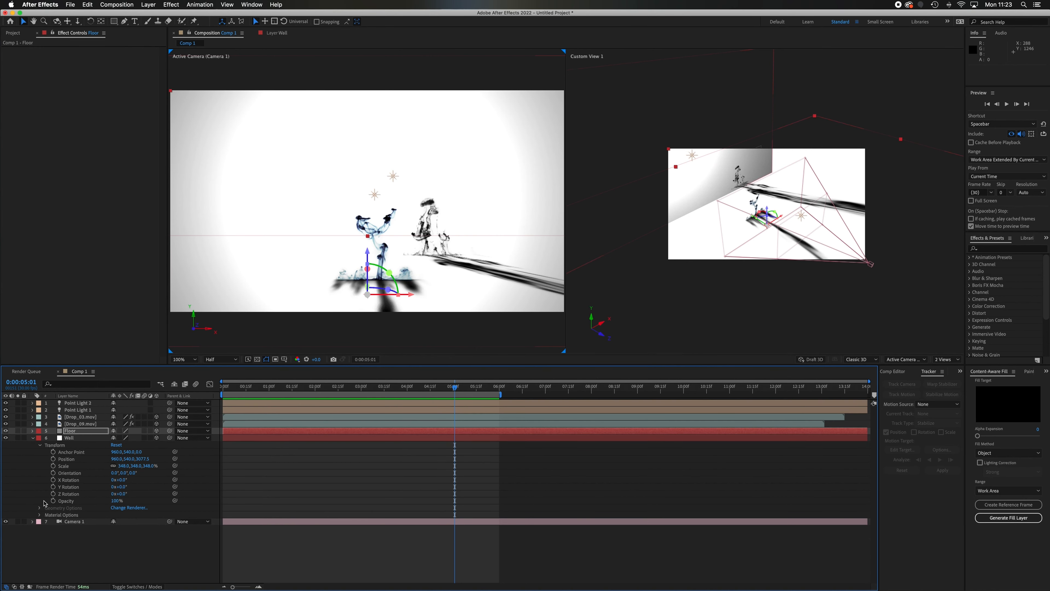
click(40, 515)
scroll(108, 537, down, 1)
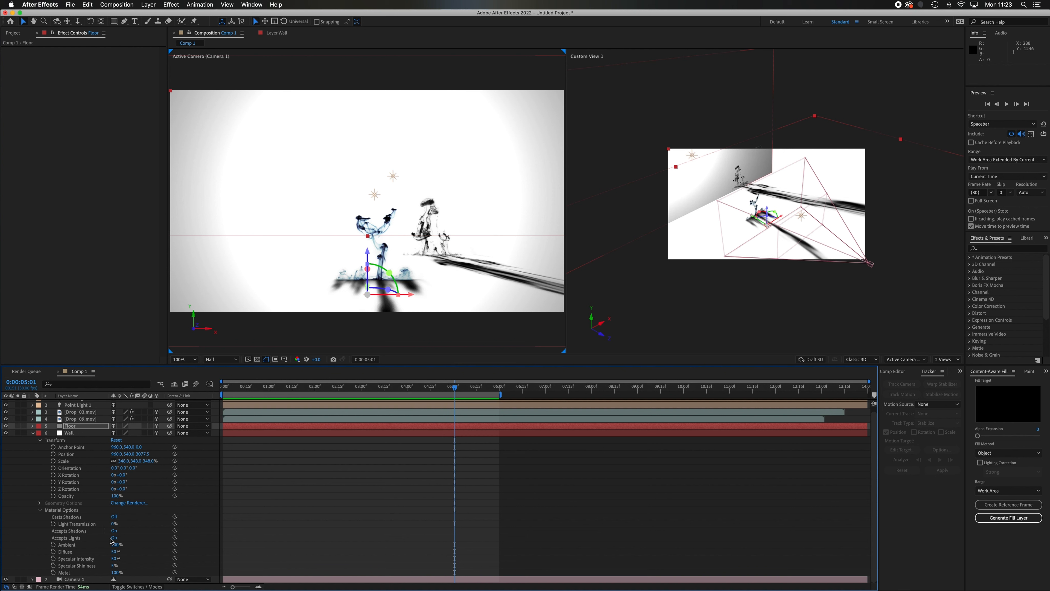
click(114, 530)
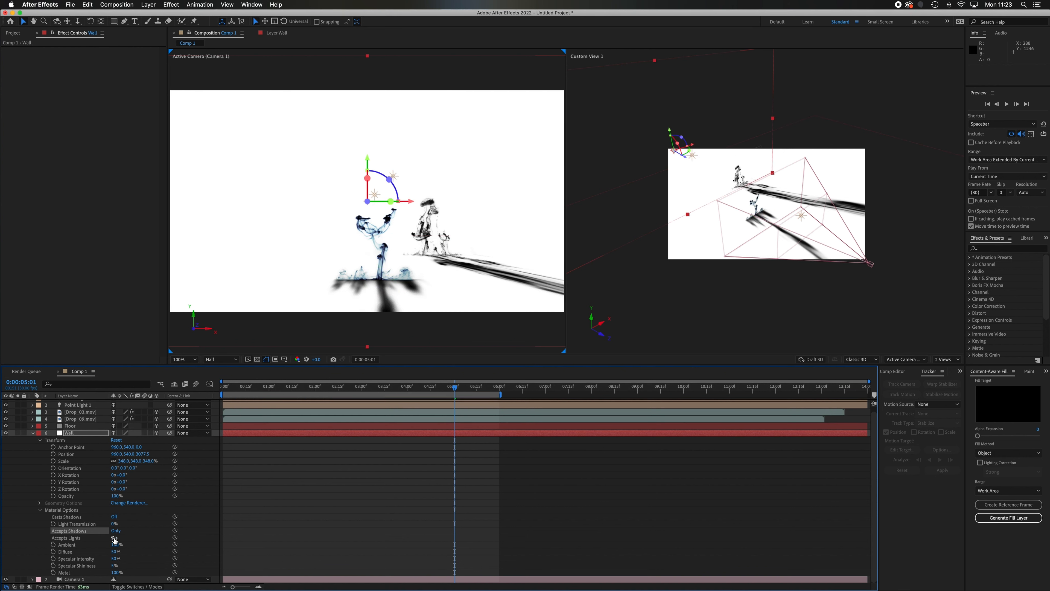
click(114, 538)
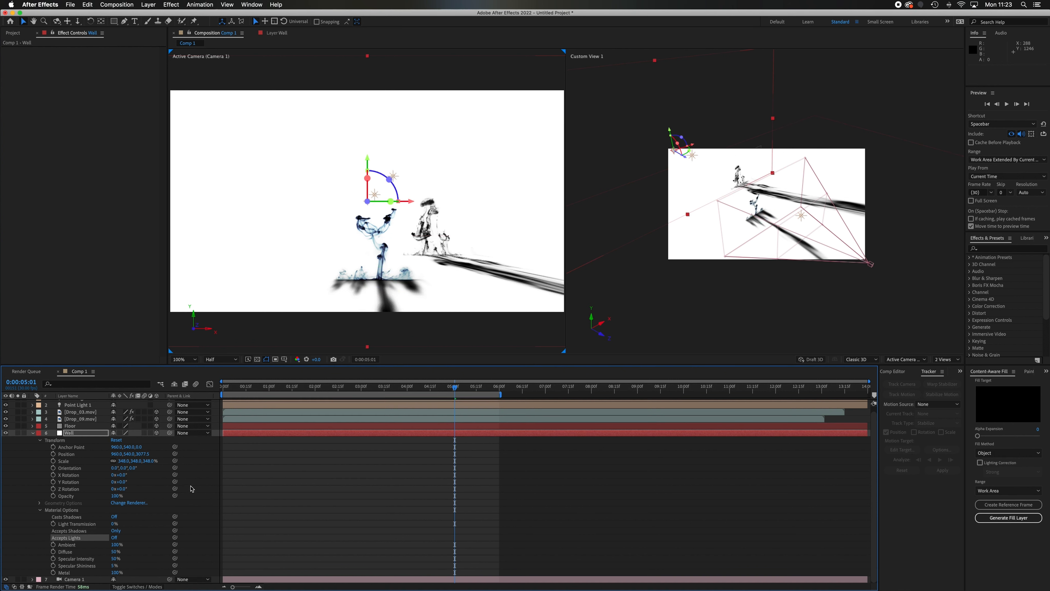
- Play the composition from its first frame to review the drops against the floor and wall
drag(455, 387, 221, 389)
key(space)
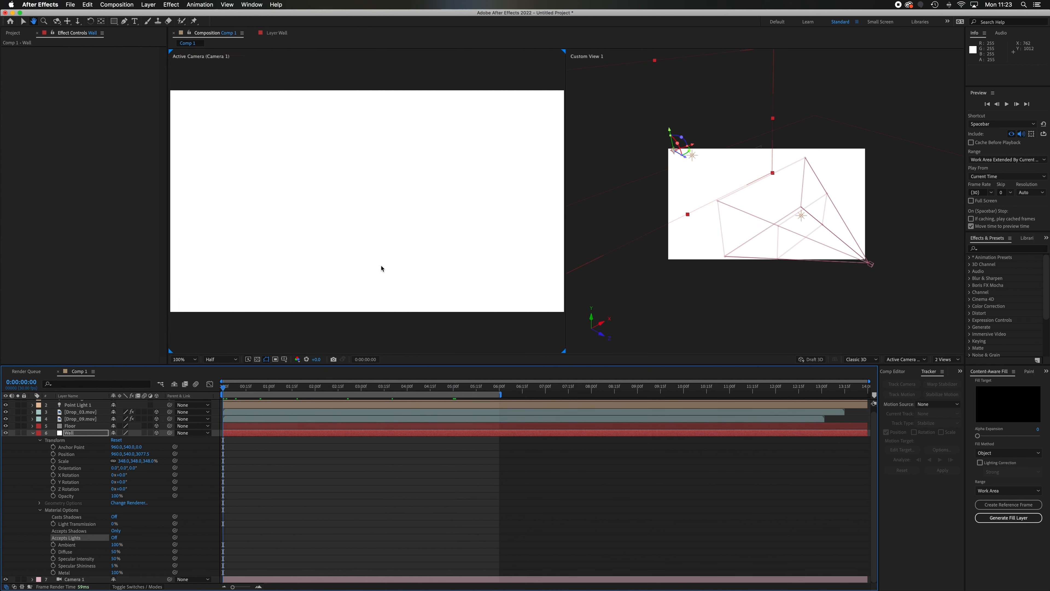